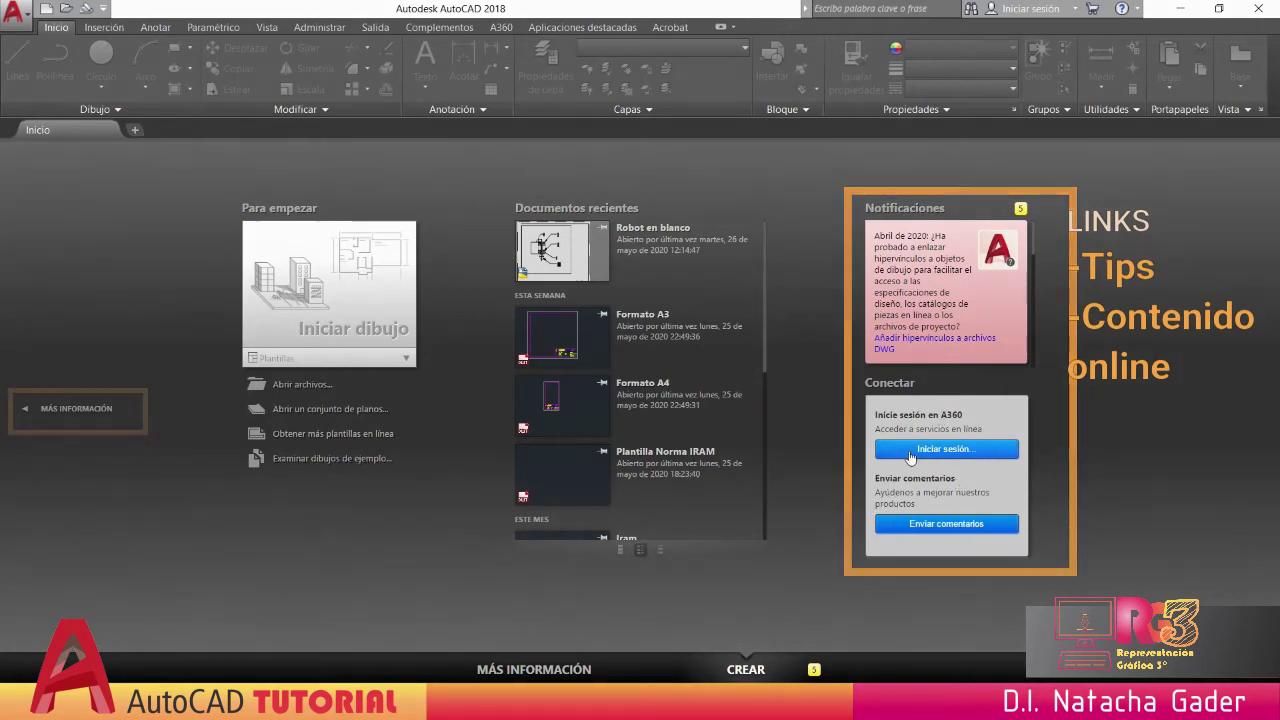
# - Look over the introductory learning resources, and create a new drawing from the acadiso.dwt template
pyautogui.click(61, 412)
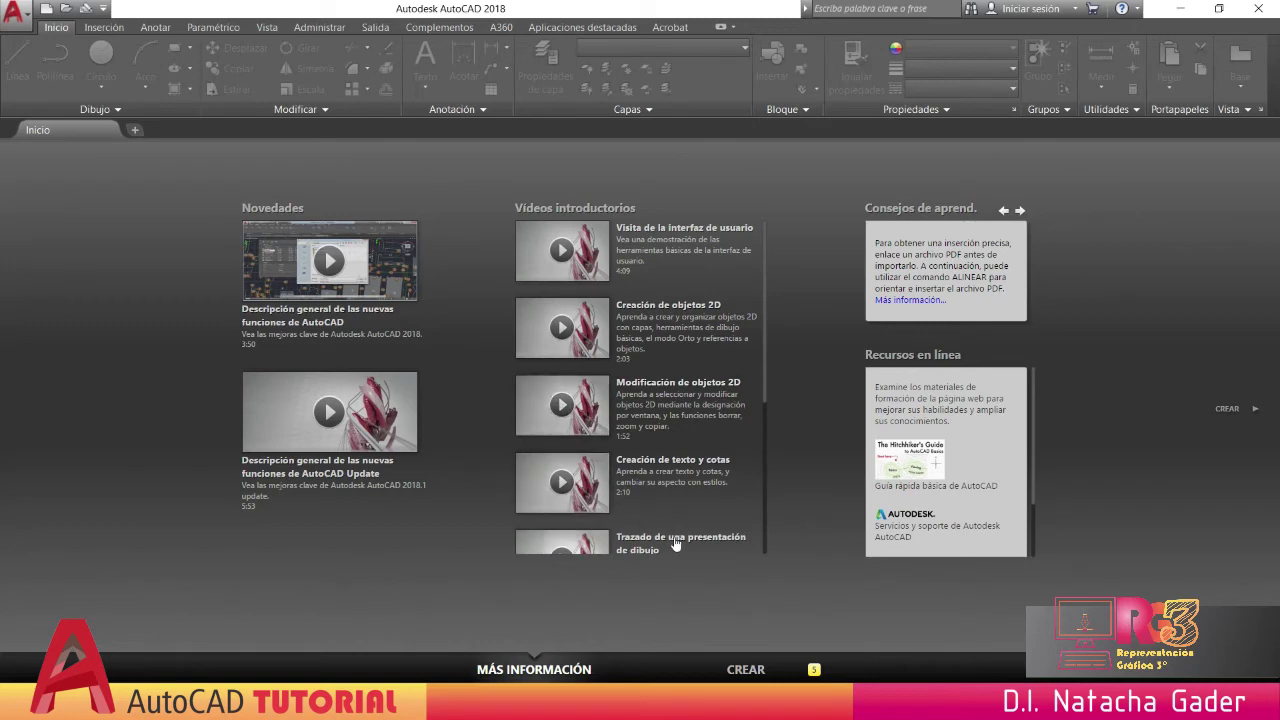
pyautogui.click(1233, 416)
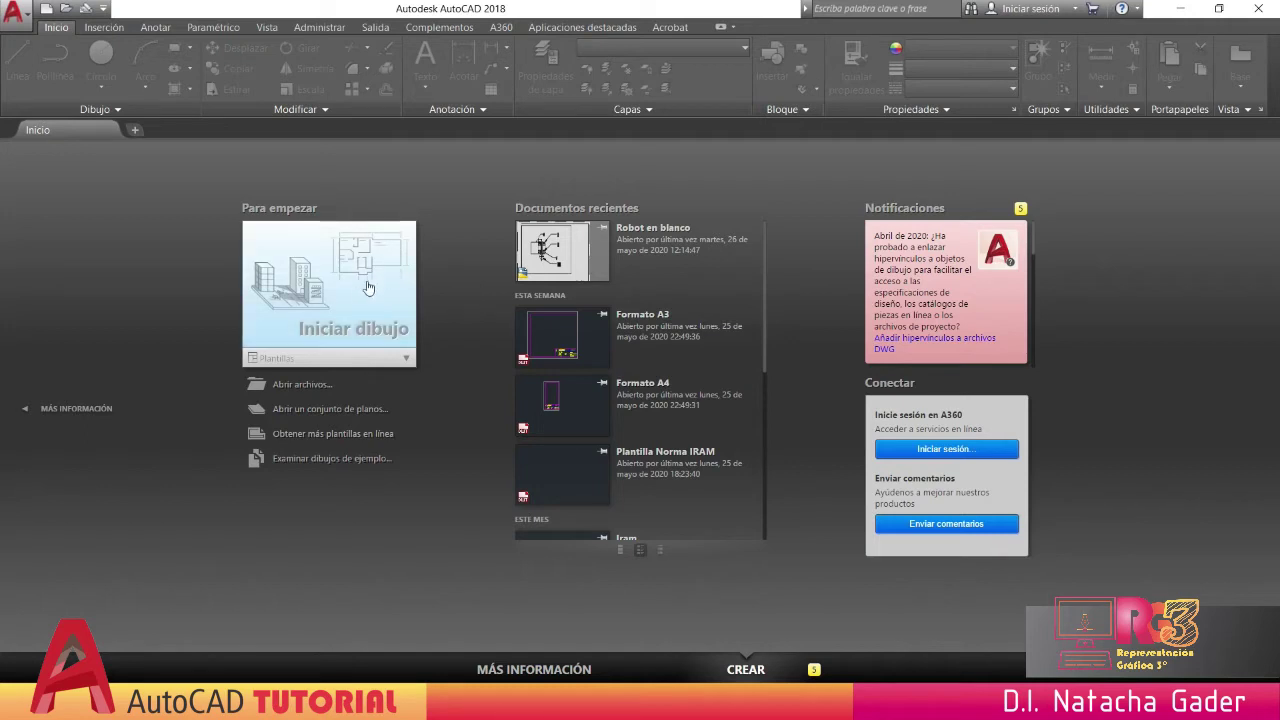
pyautogui.click(407, 358)
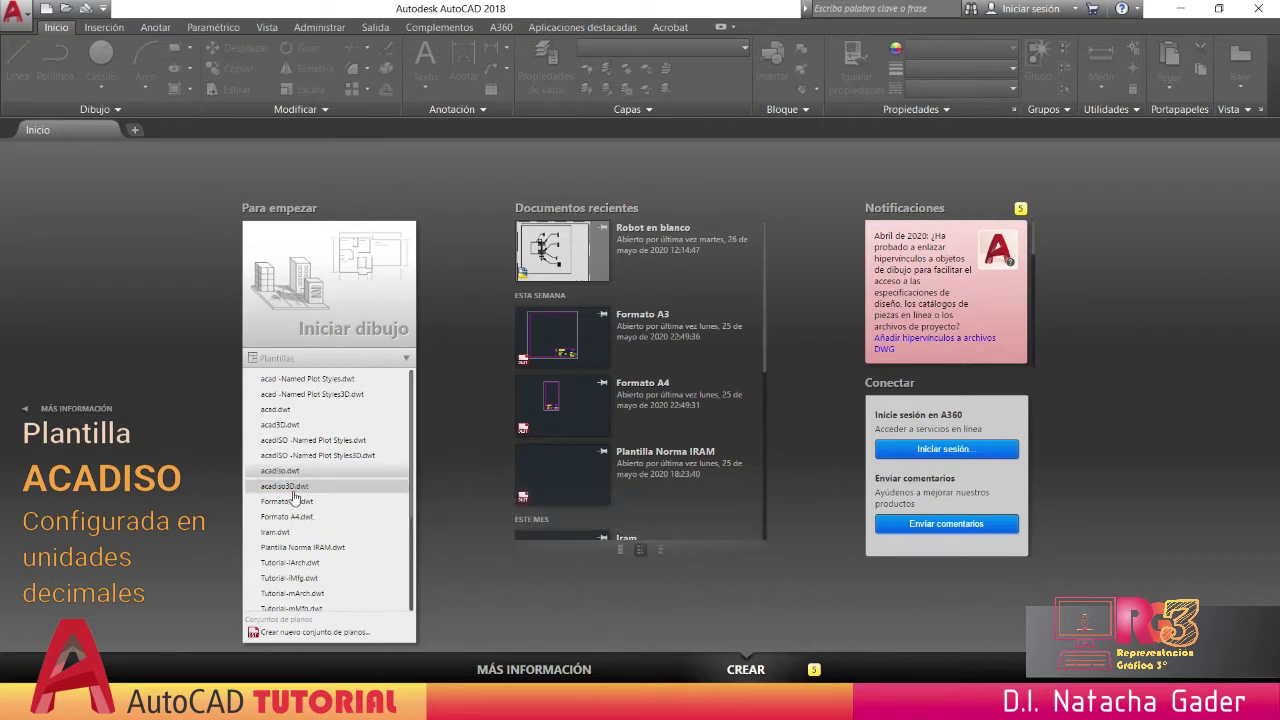
pyautogui.click(327, 471)
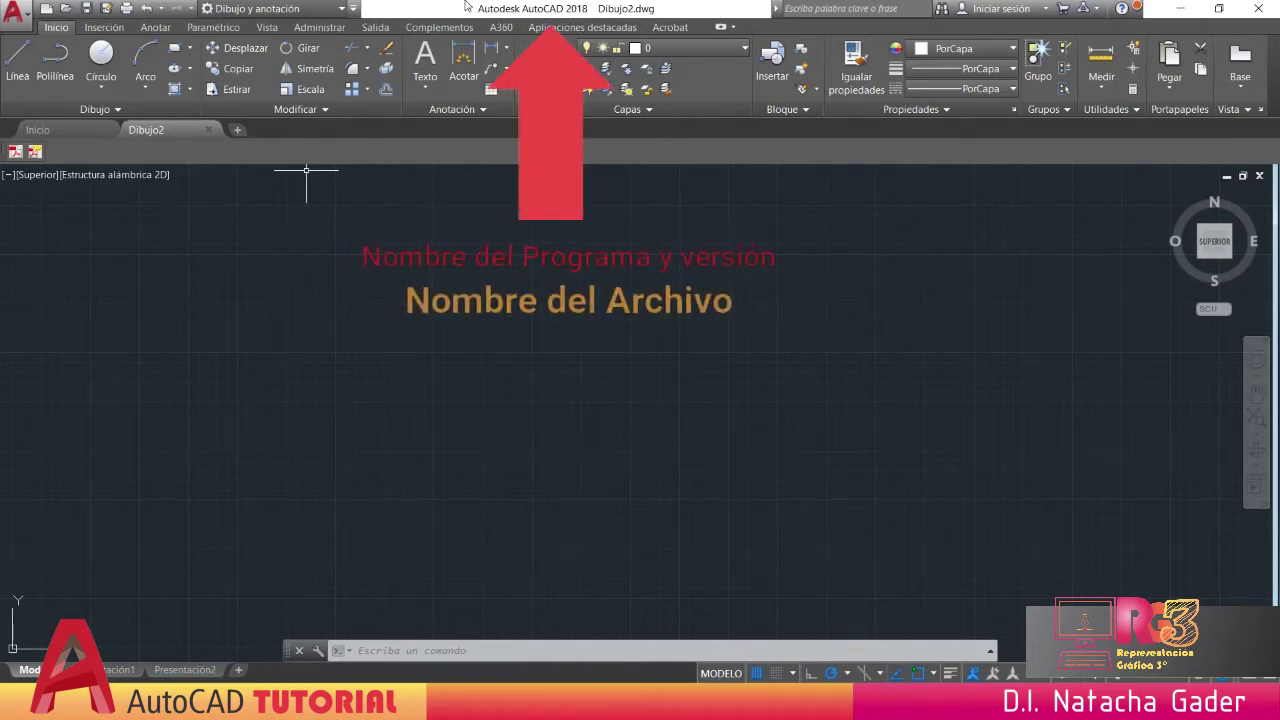
# - Check the available workspaces and choose Dibujo y anotación
pyautogui.click(342, 9)
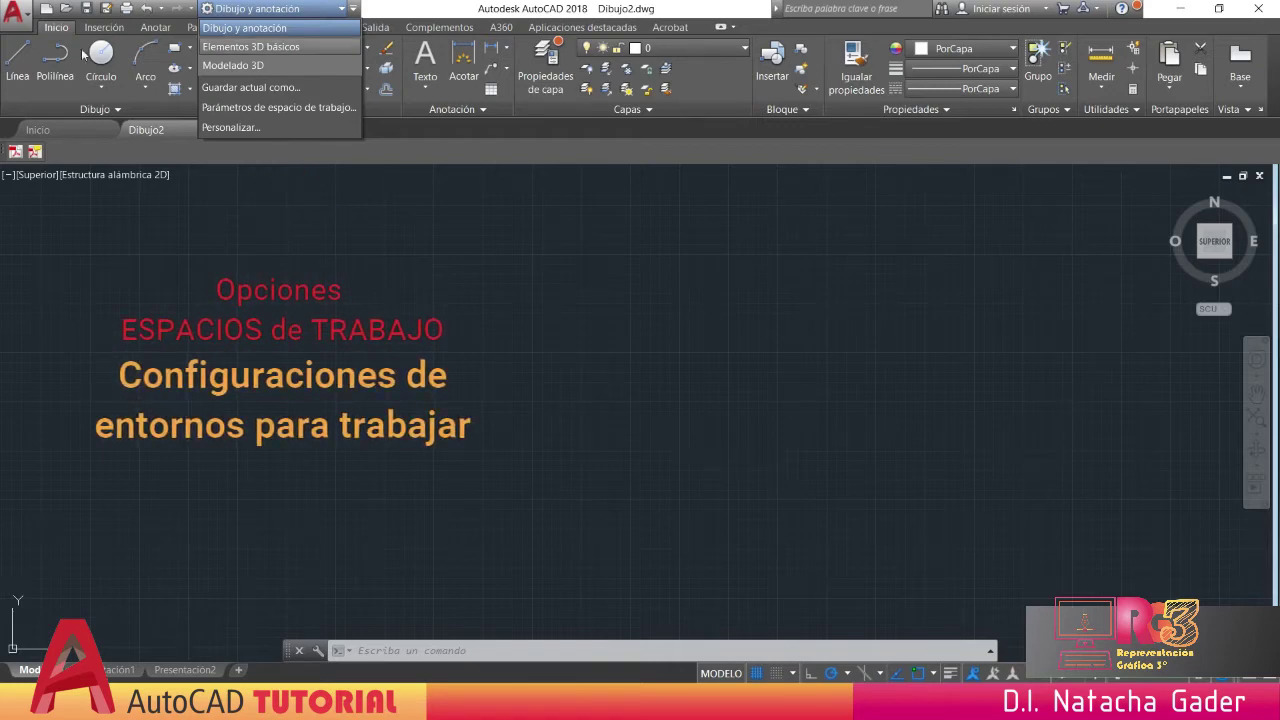
pyautogui.click(255, 31)
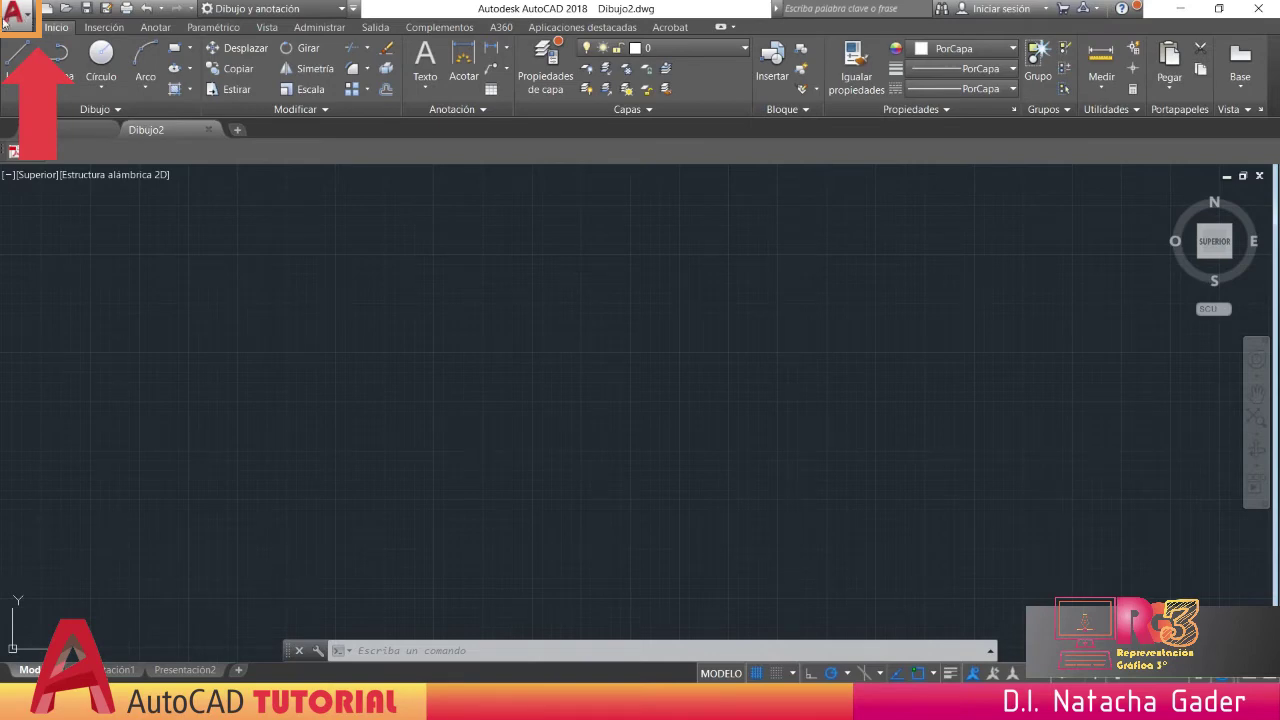
# - Examine the application's file commands for creating, opening, saving and publishing drawings, along with the recent documents
pyautogui.click(30, 15)
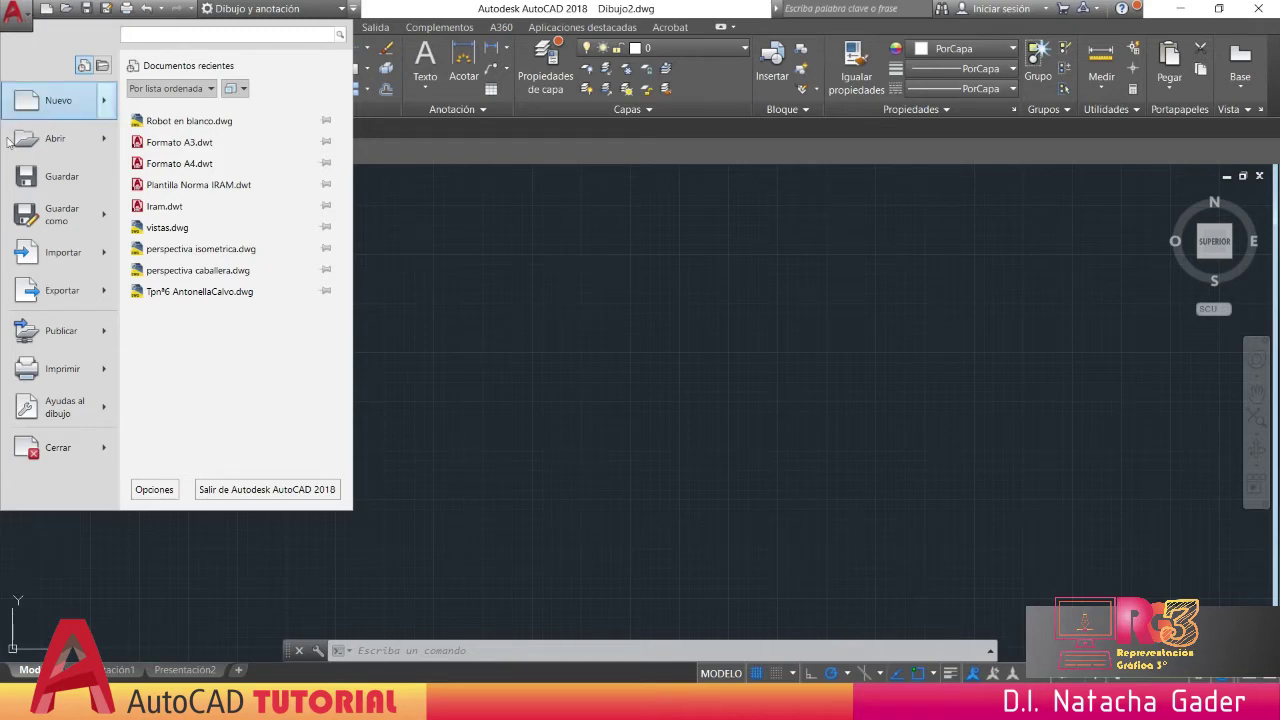
pyautogui.moveTo(40, 118)
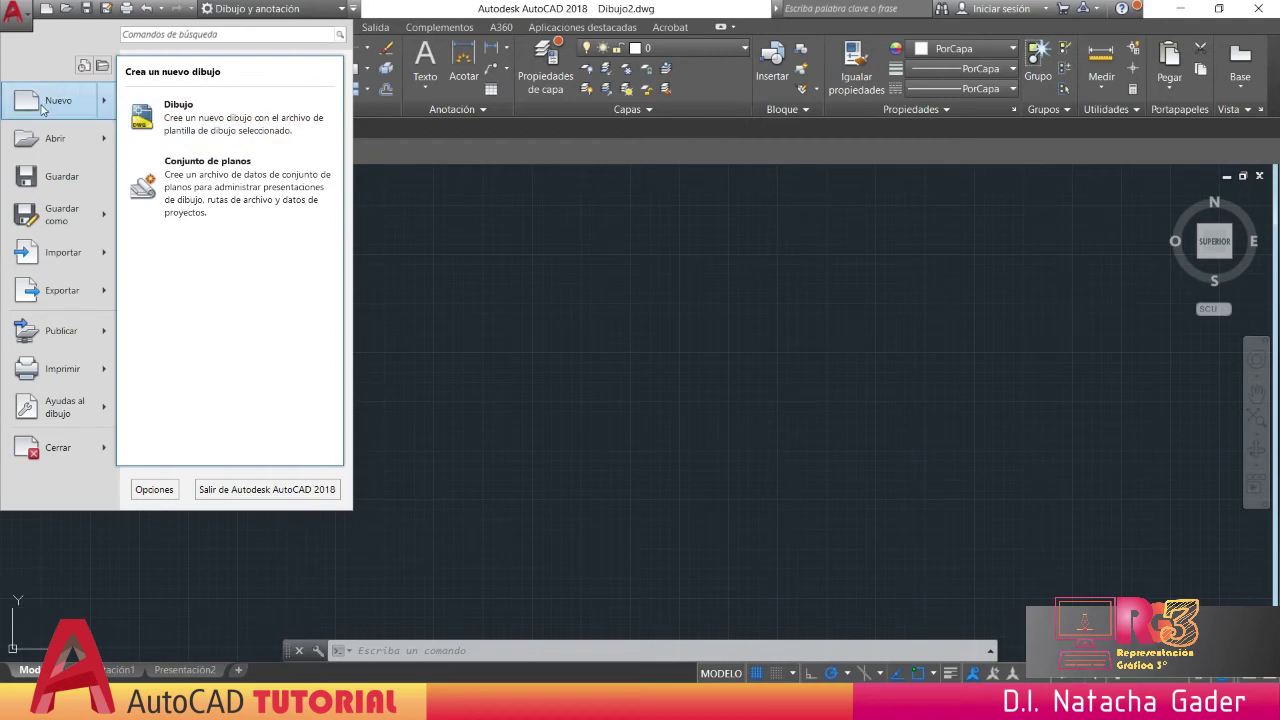
pyautogui.moveTo(57, 145)
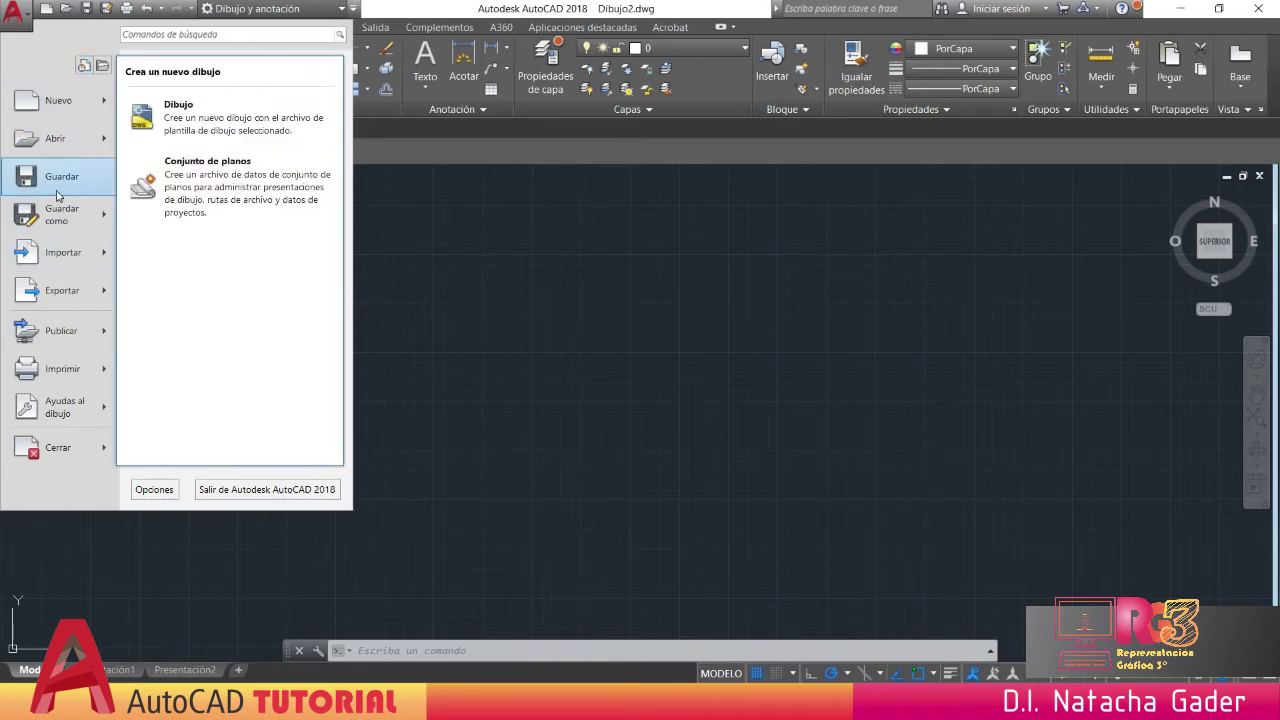
pyautogui.moveTo(68, 336)
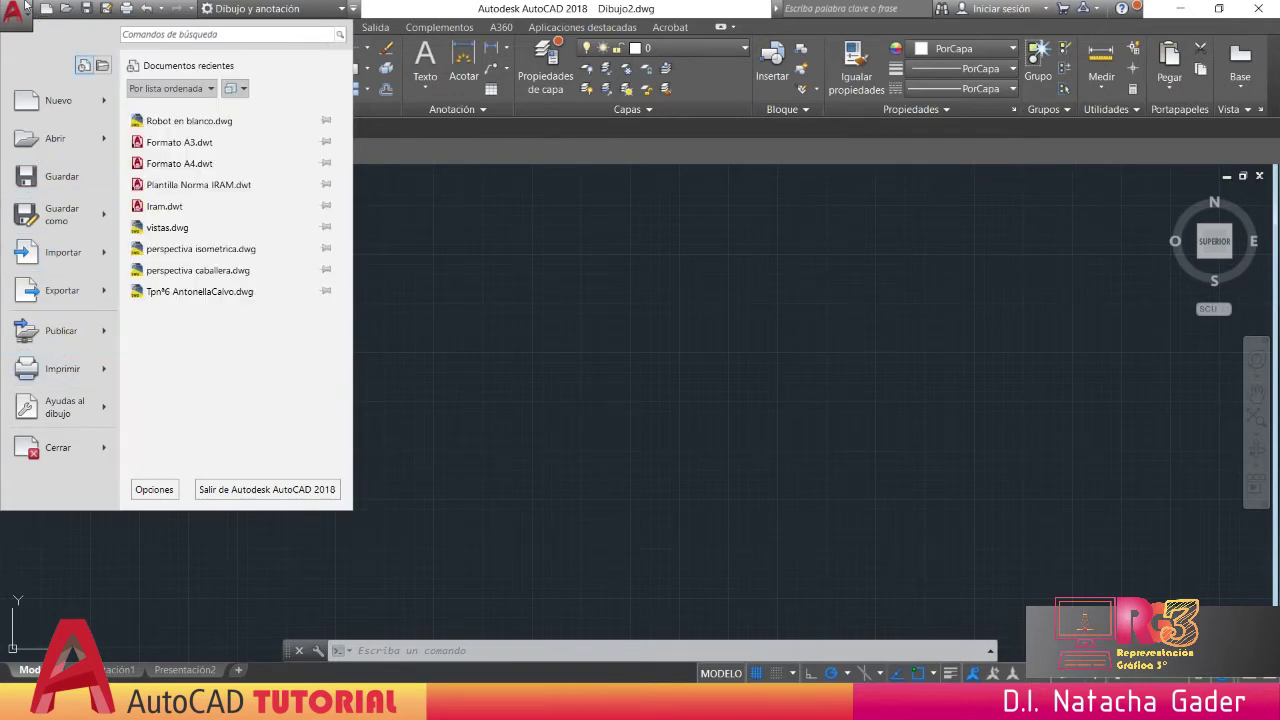
pyautogui.click(506, 378)
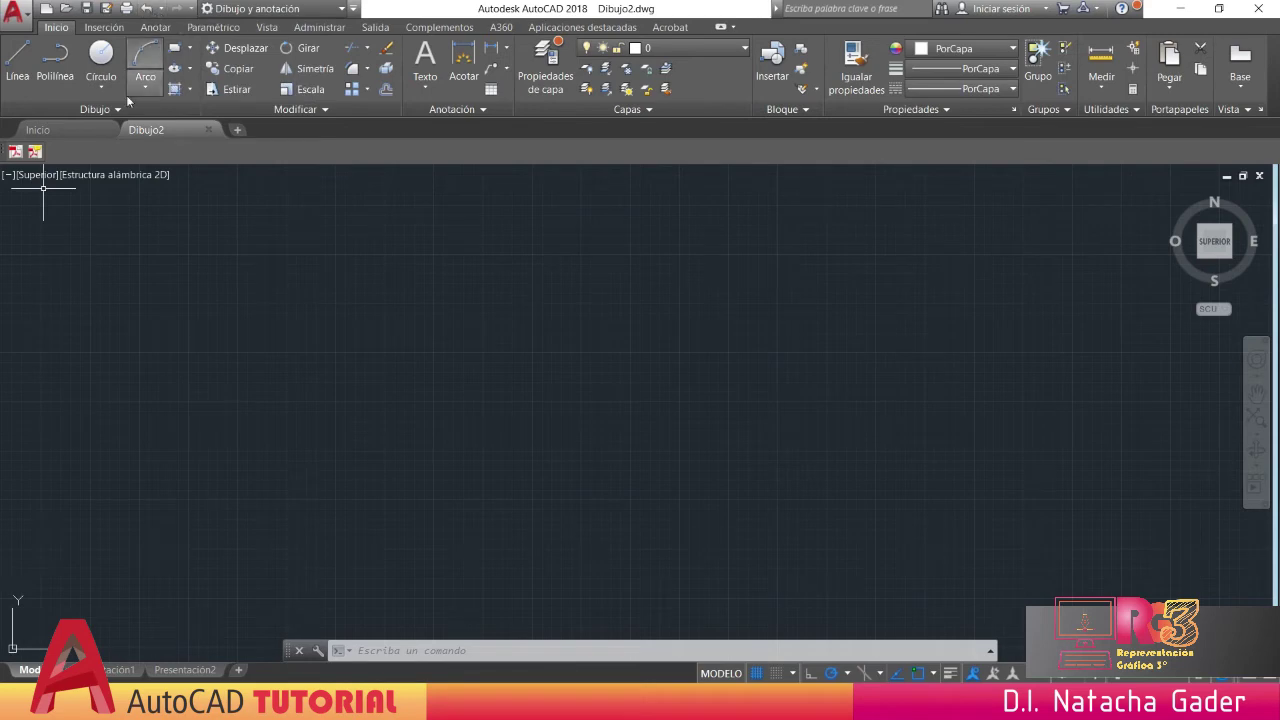
# - Examine the ribbon's tool categories from Inserción through A360, and return to the Inicio tools
pyautogui.click(104, 28)
pyautogui.click(156, 29)
pyautogui.click(213, 28)
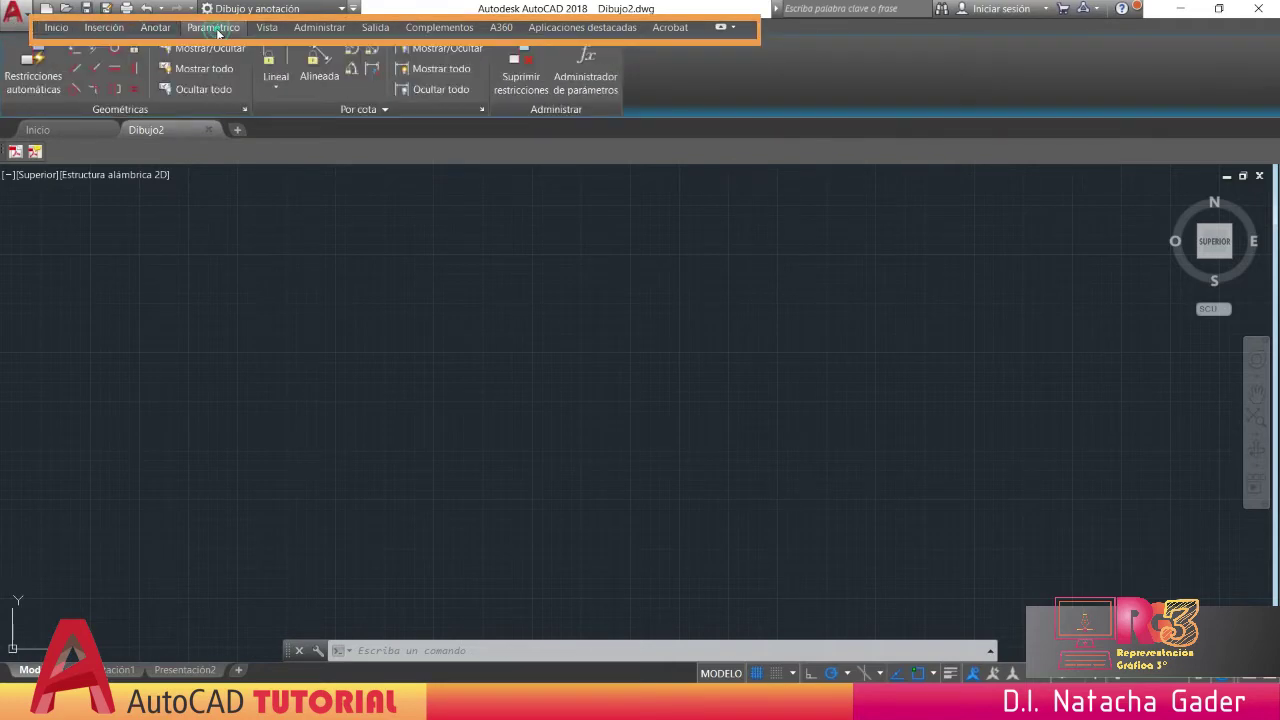
pyautogui.click(274, 29)
pyautogui.click(319, 28)
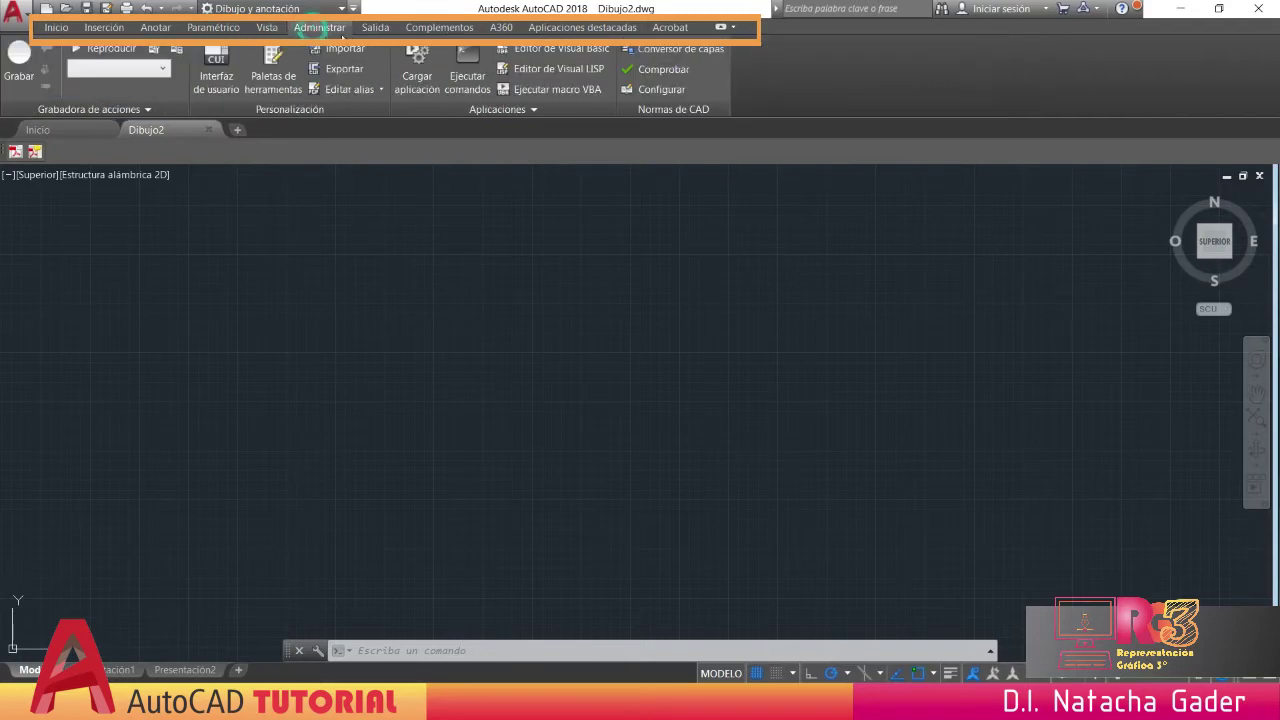
pyautogui.click(375, 28)
pyautogui.click(421, 28)
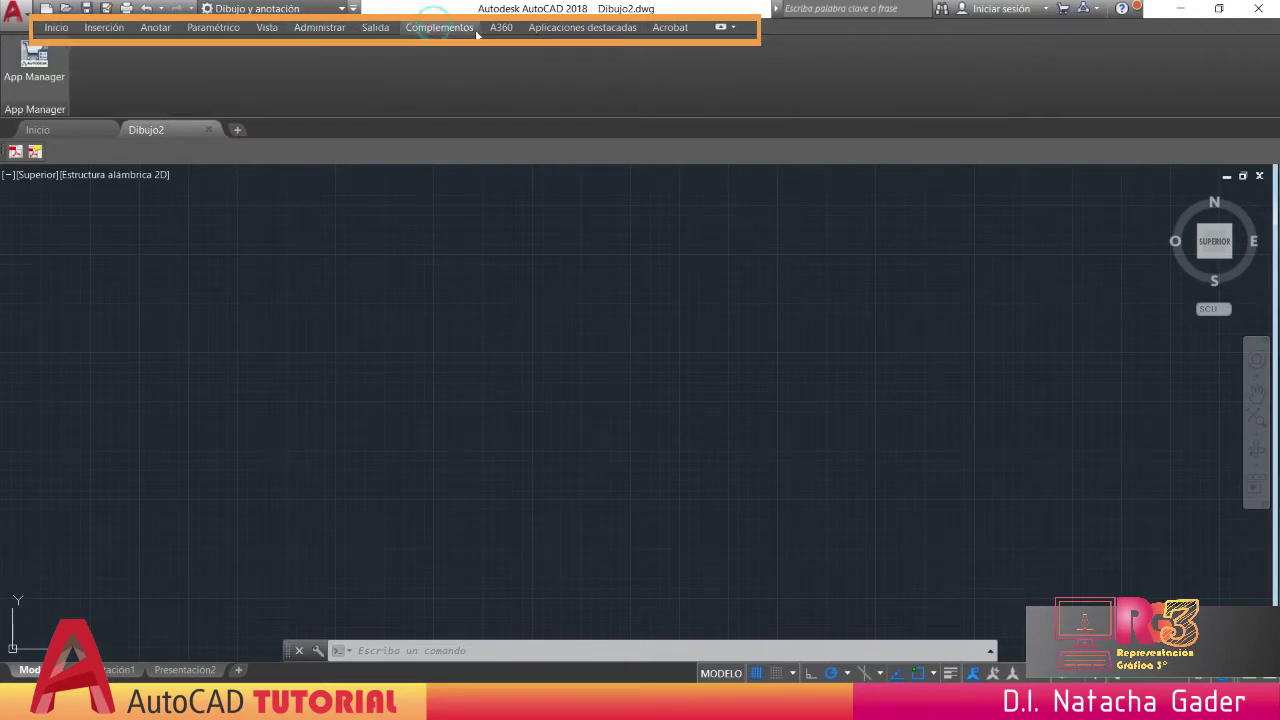
pyautogui.click(502, 28)
pyautogui.click(564, 29)
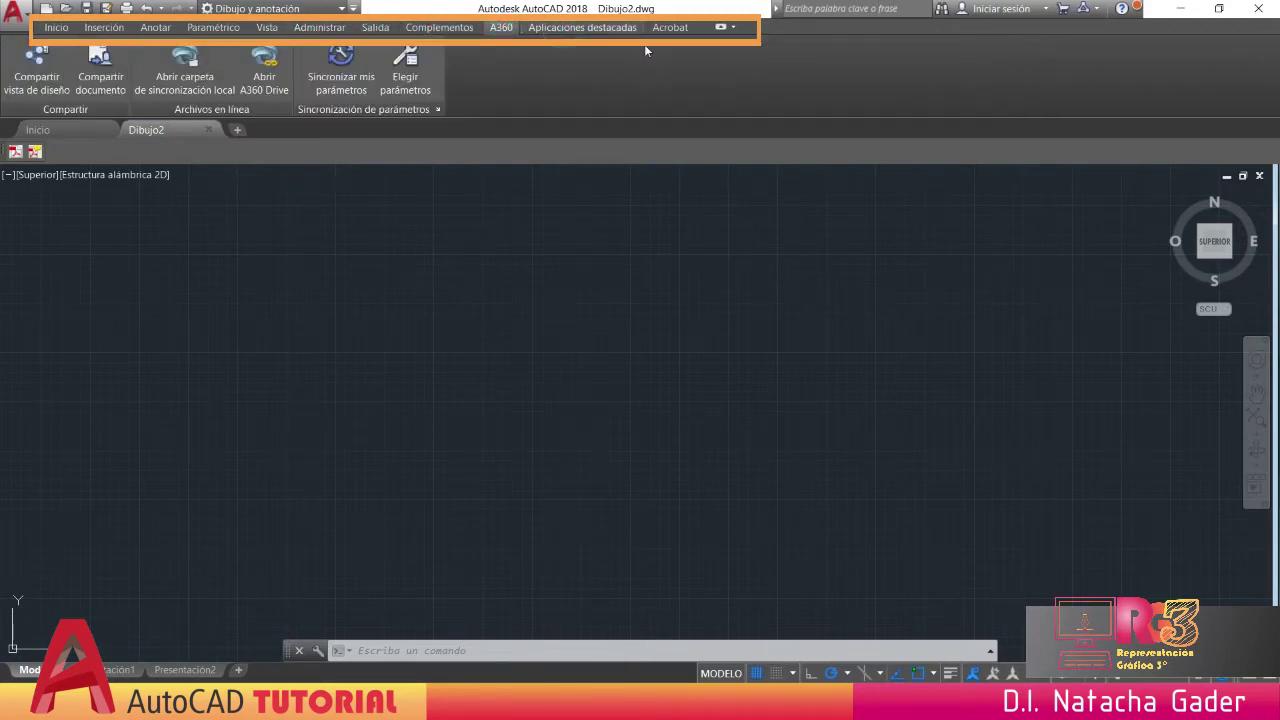
pyautogui.click(60, 28)
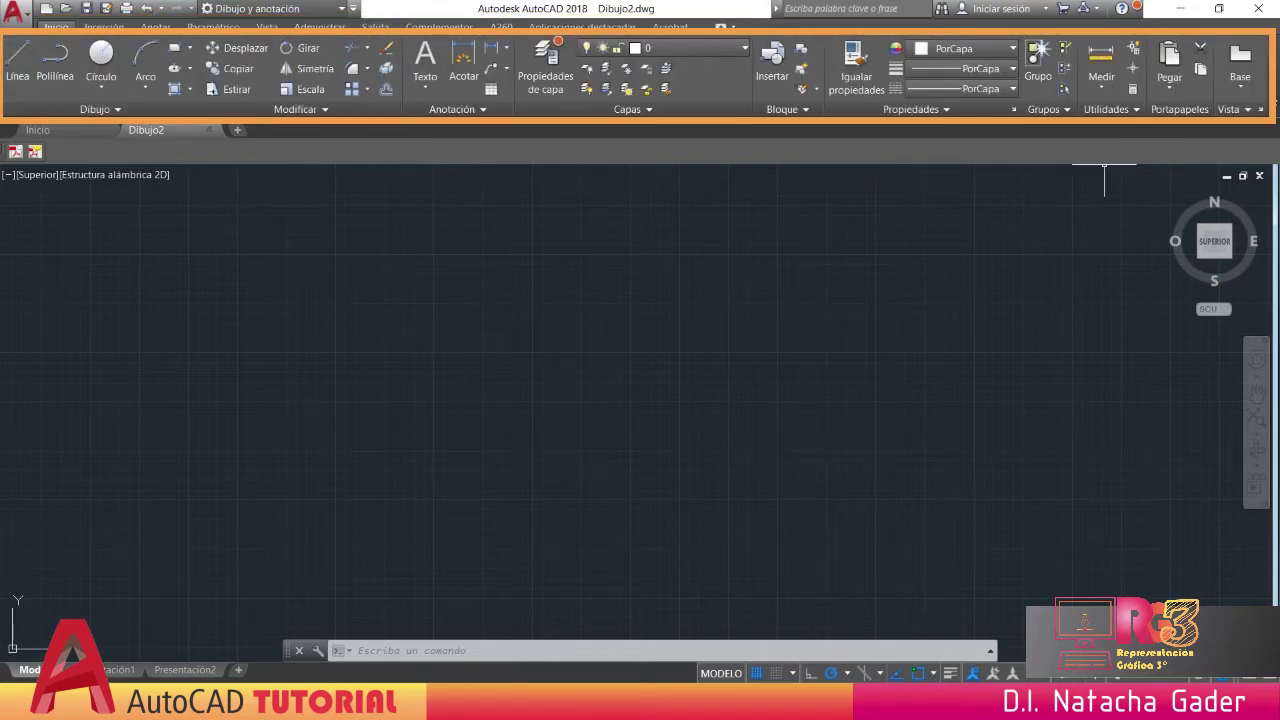
# - Examine the additional tools in the Dibujo, Modificar, Anotación and Capas groups
pyautogui.click(122, 107)
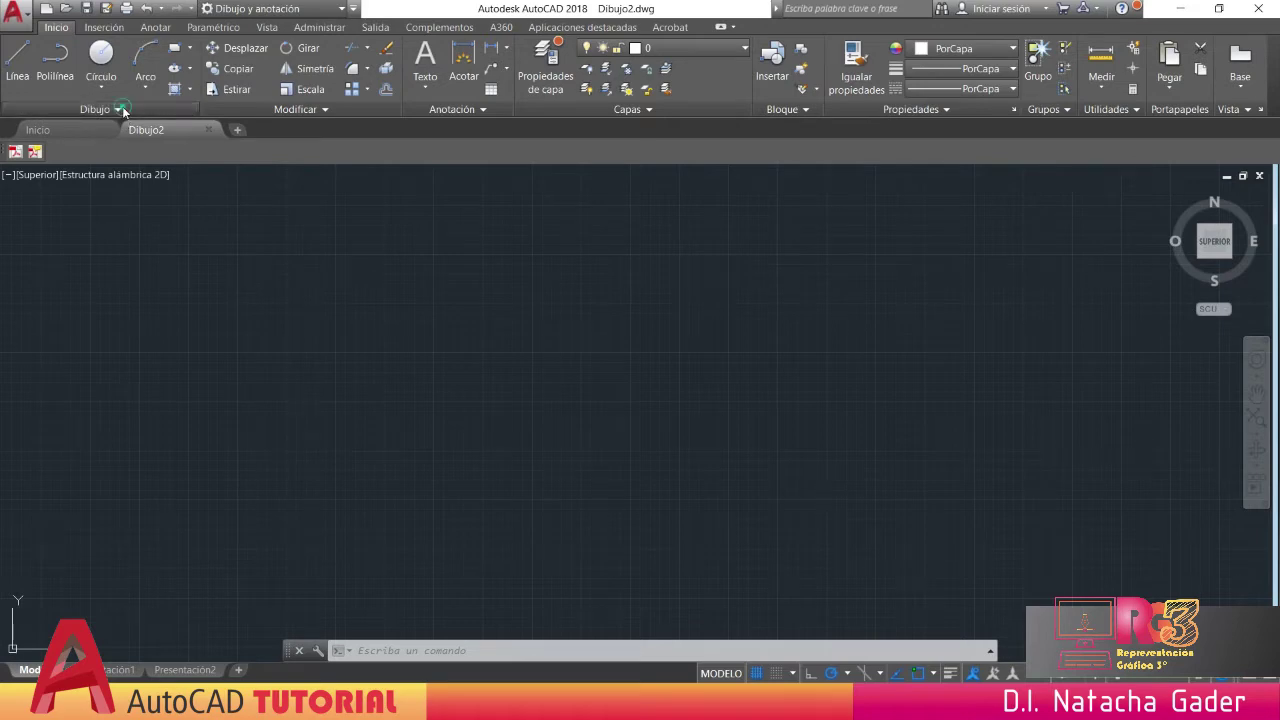
pyautogui.click(314, 111)
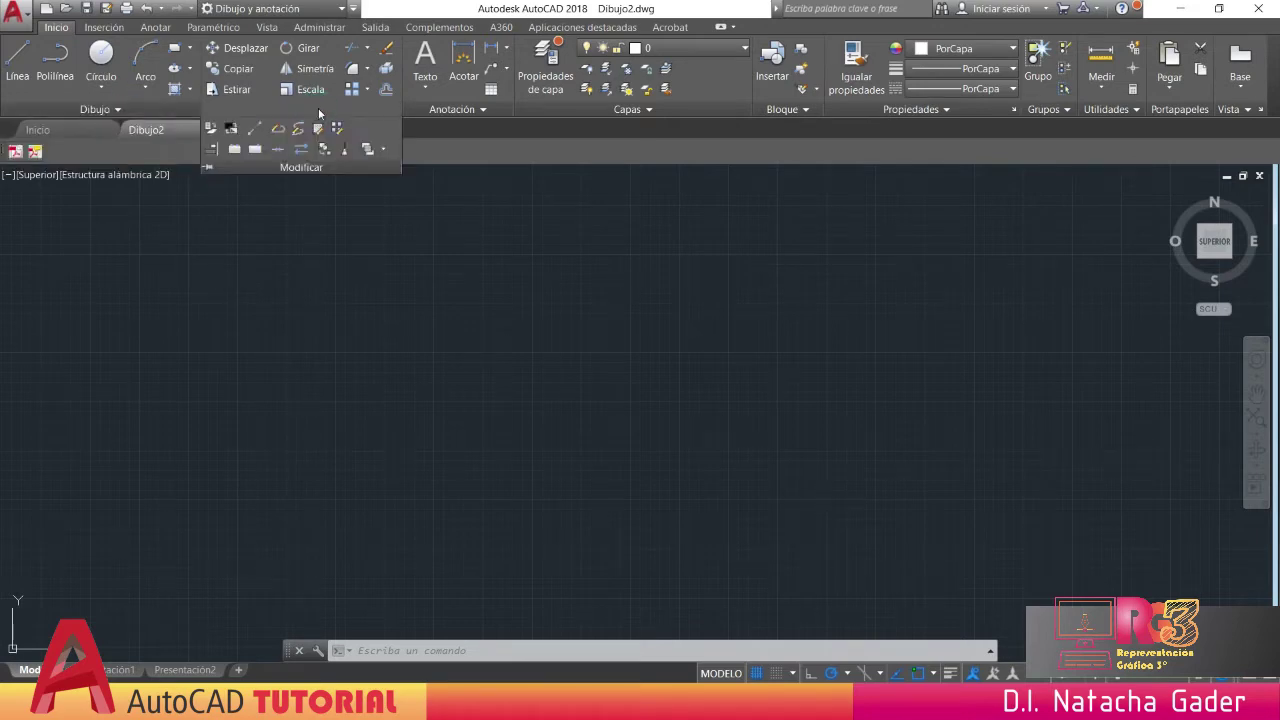
pyautogui.click(441, 111)
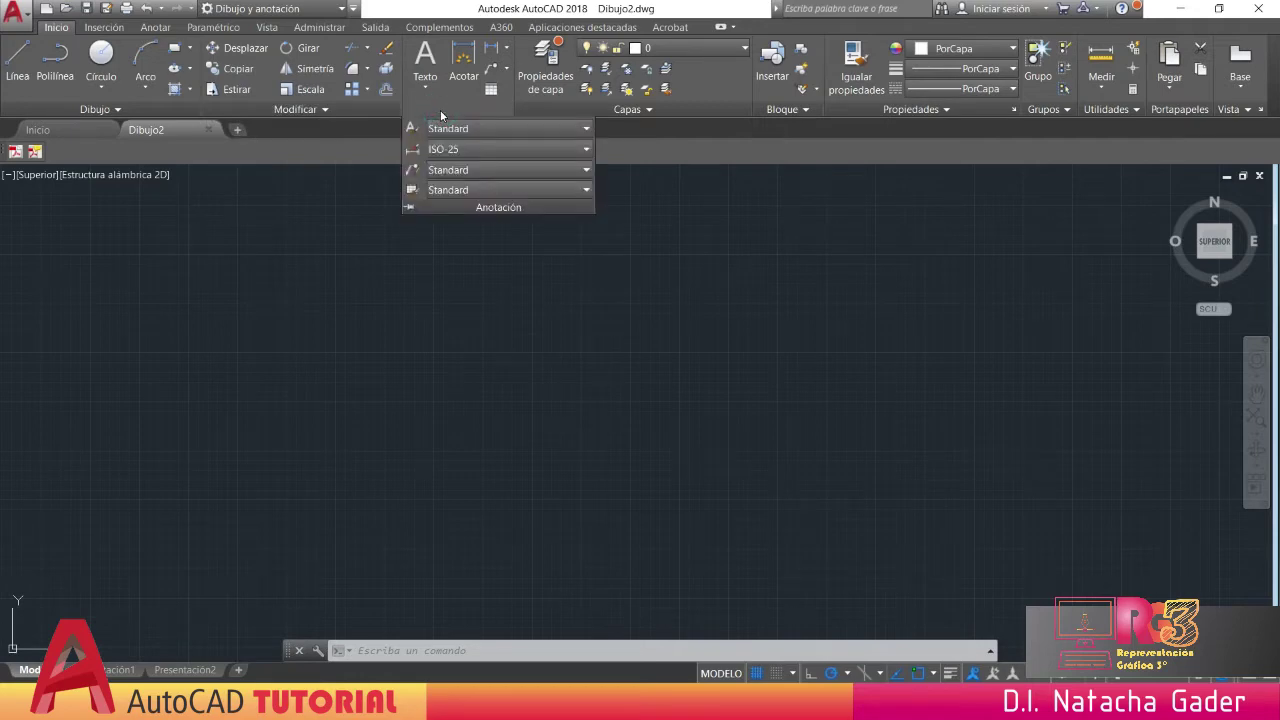
pyautogui.click(649, 109)
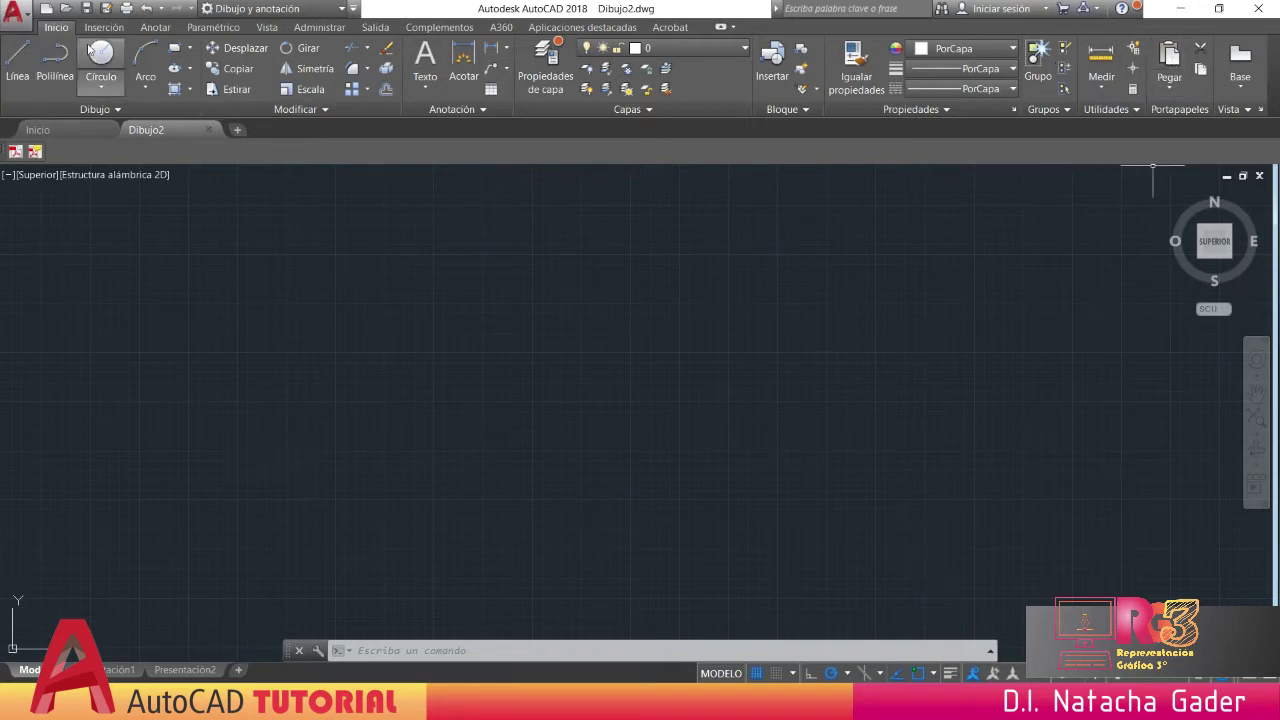
# - Review the Anotar tools for text, dimensions and tables, and preview the model and layouts of Dibujo2
pyautogui.click(142, 31)
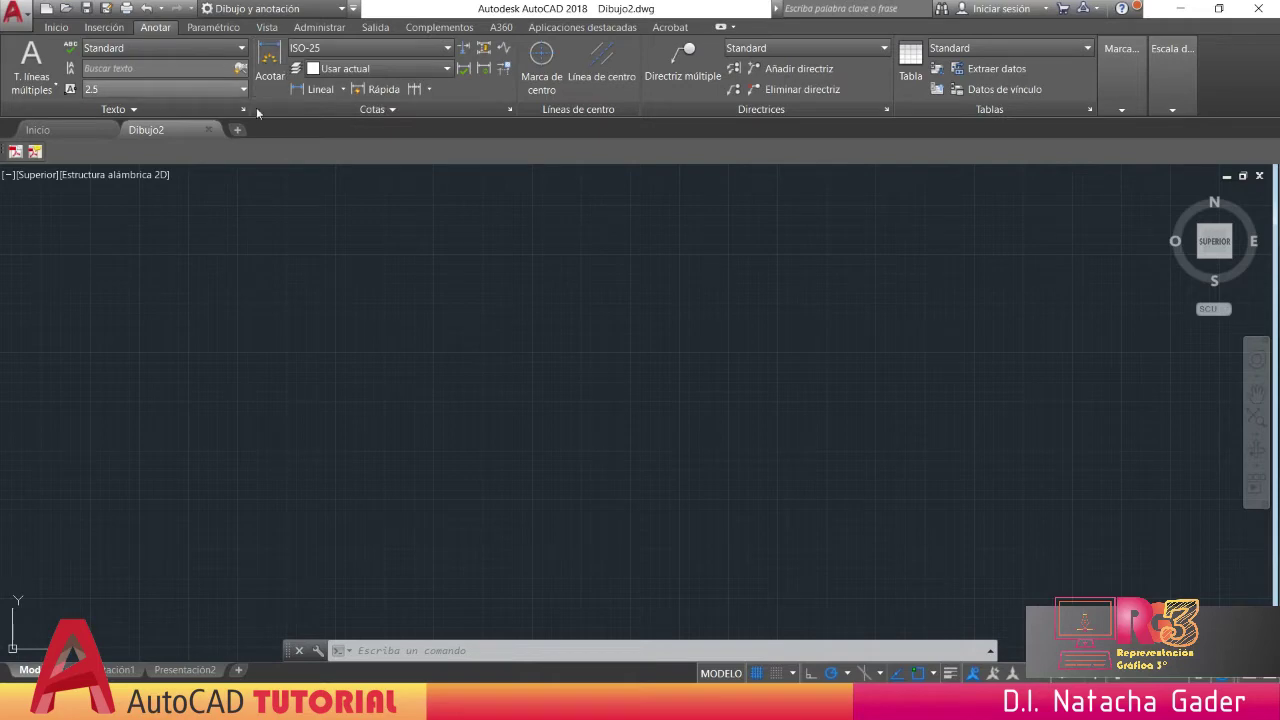
pyautogui.click(56, 27)
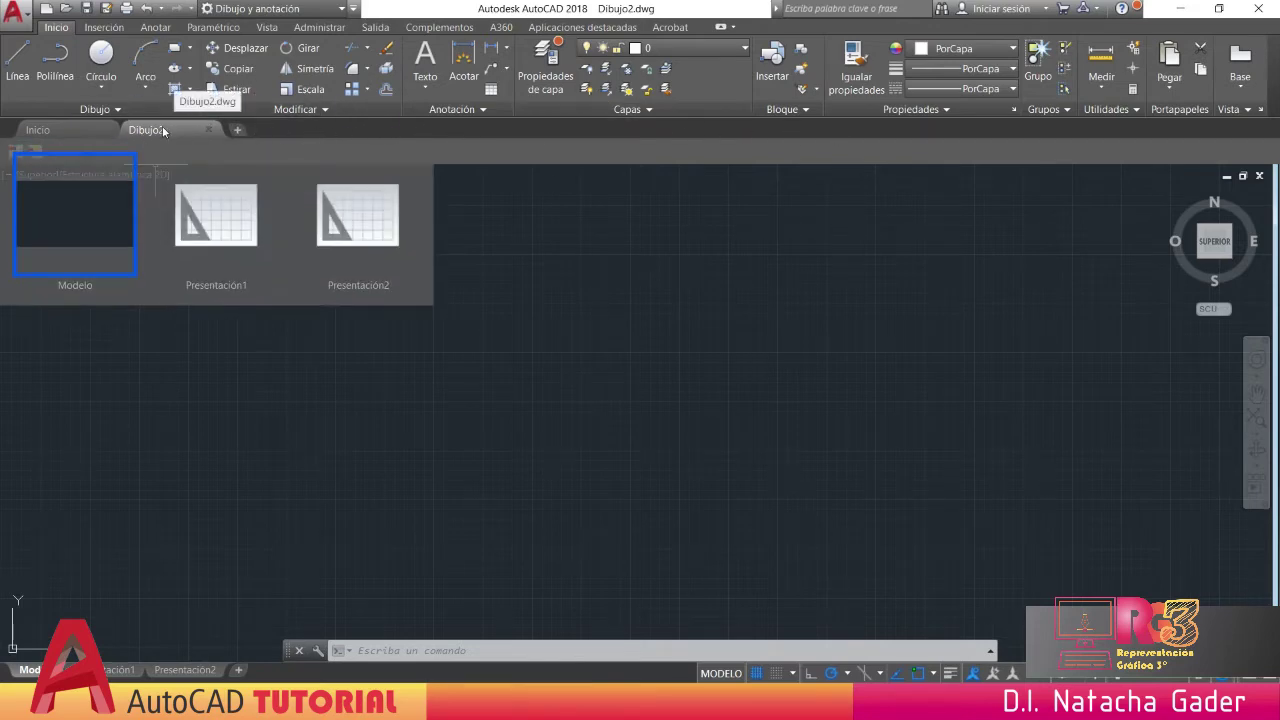
pyautogui.moveTo(149, 137)
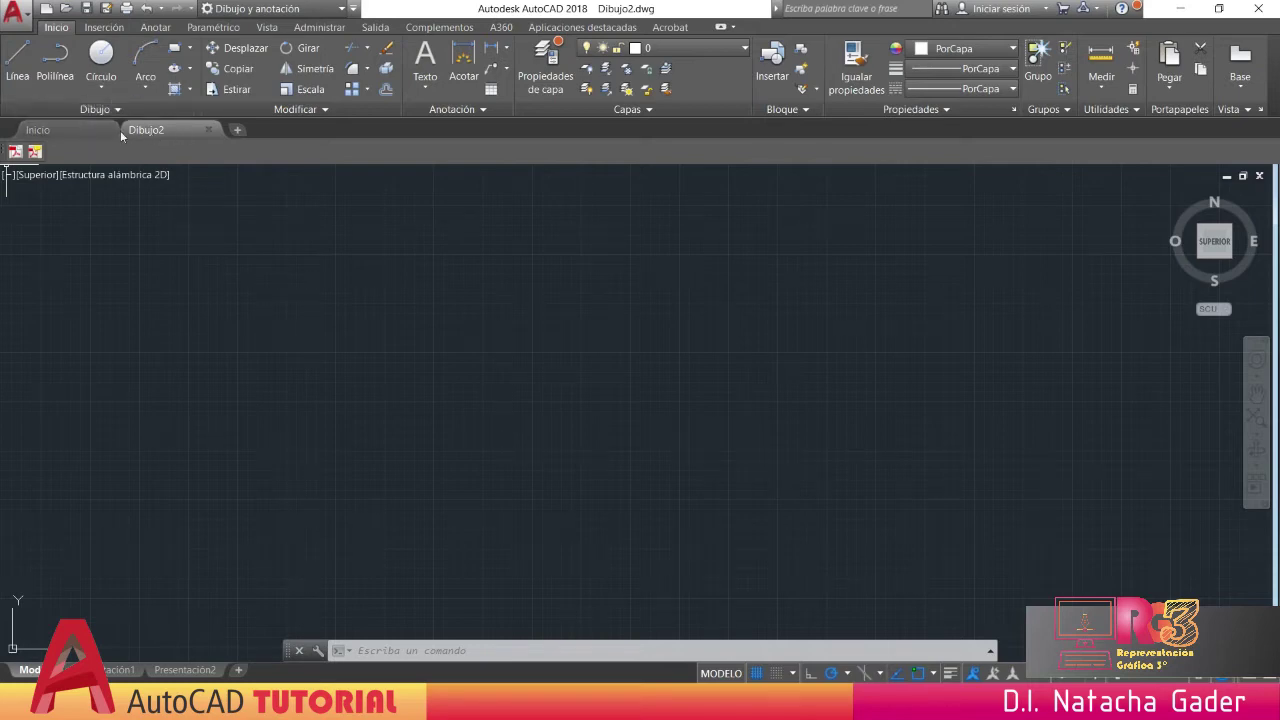
pyautogui.click(88, 133)
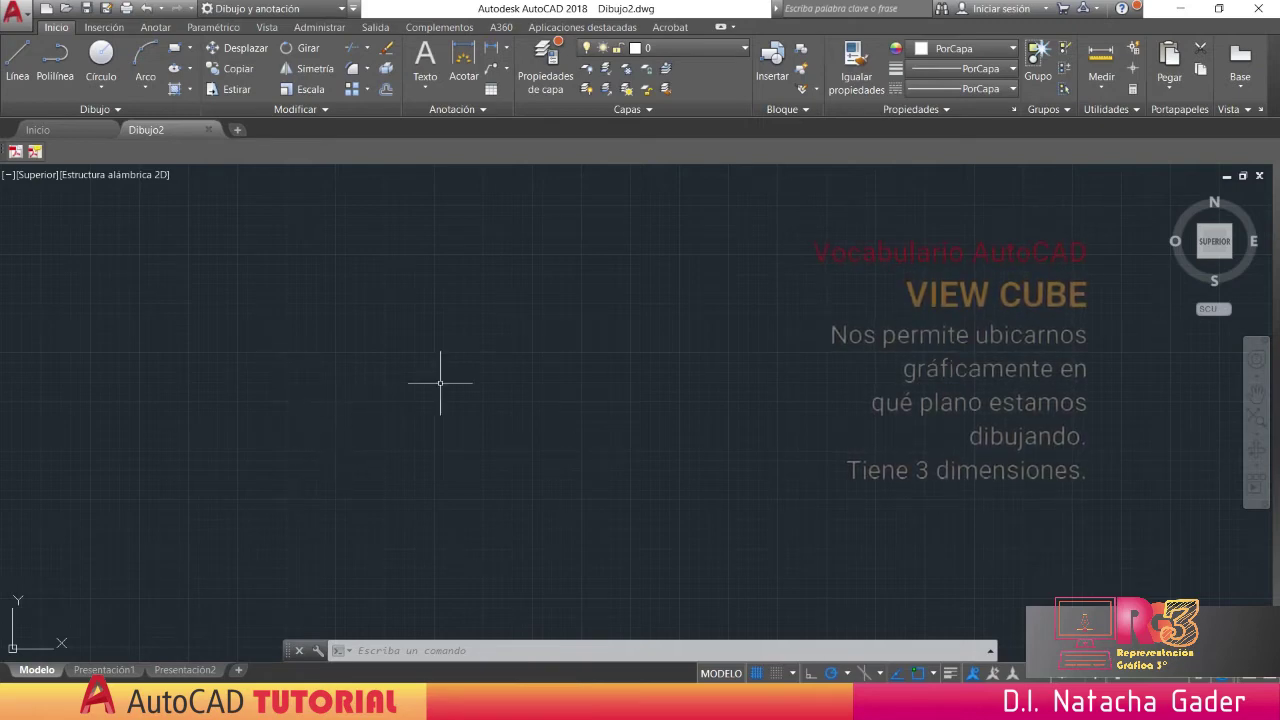
# - Turn the ViewCube through the right, back and left views, and return to the top view with north up
pyautogui.moveTo(1248, 263)
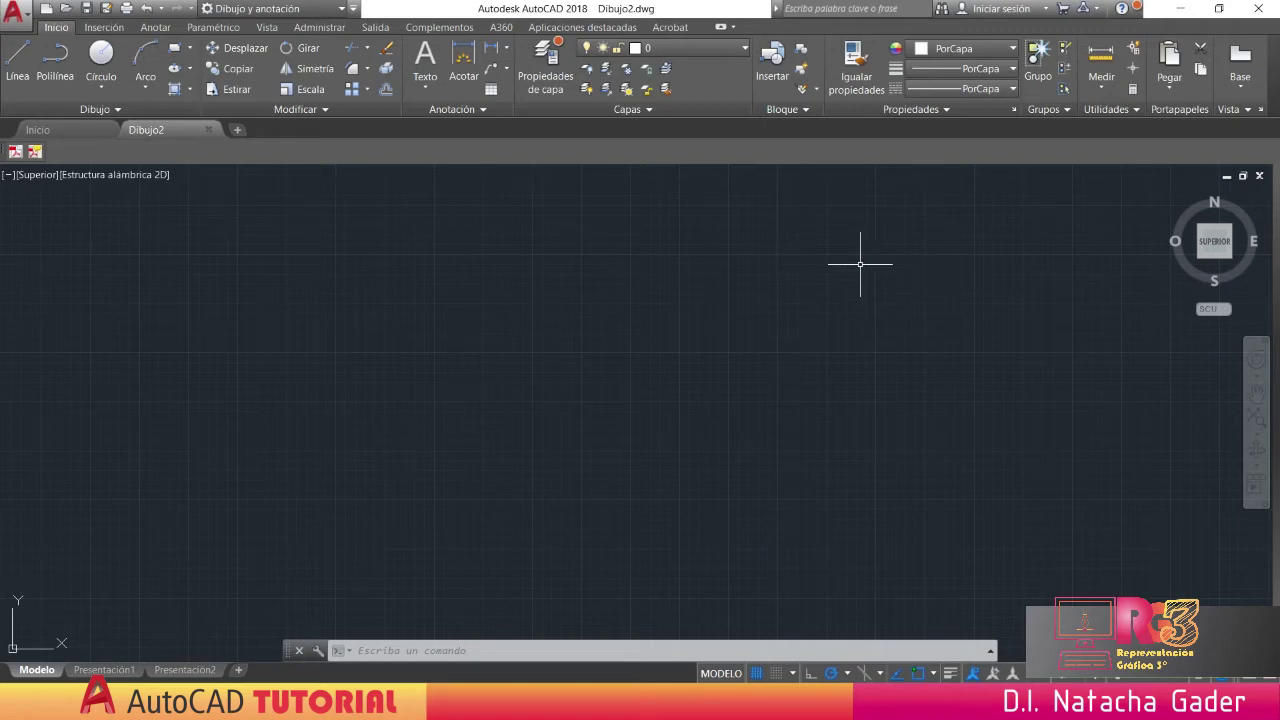
pyautogui.click(1241, 244)
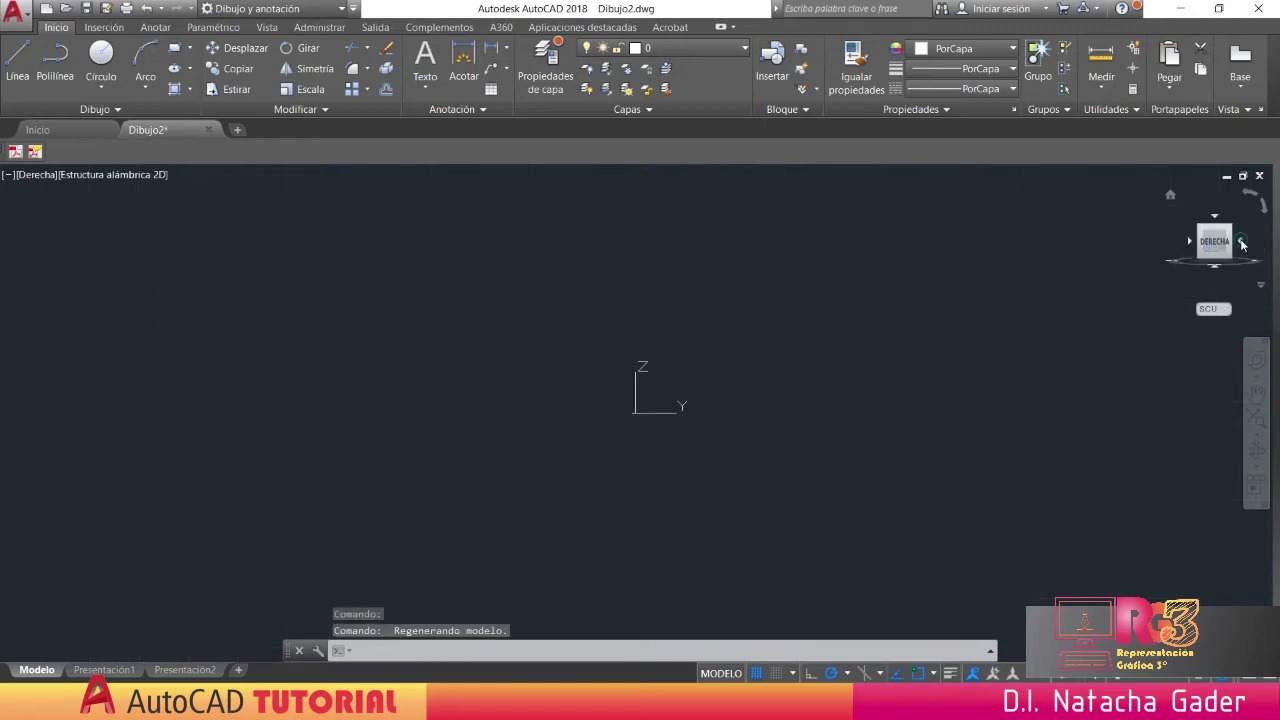
pyautogui.click(1242, 242)
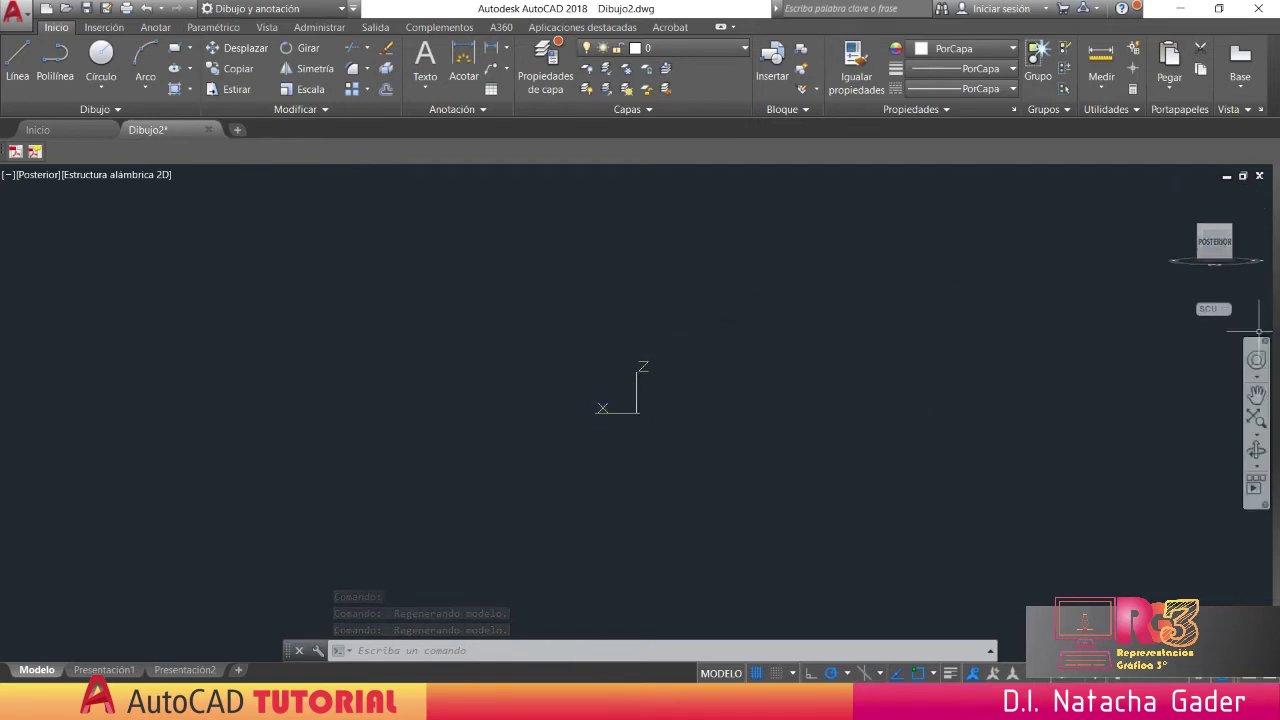
pyautogui.click(1242, 243)
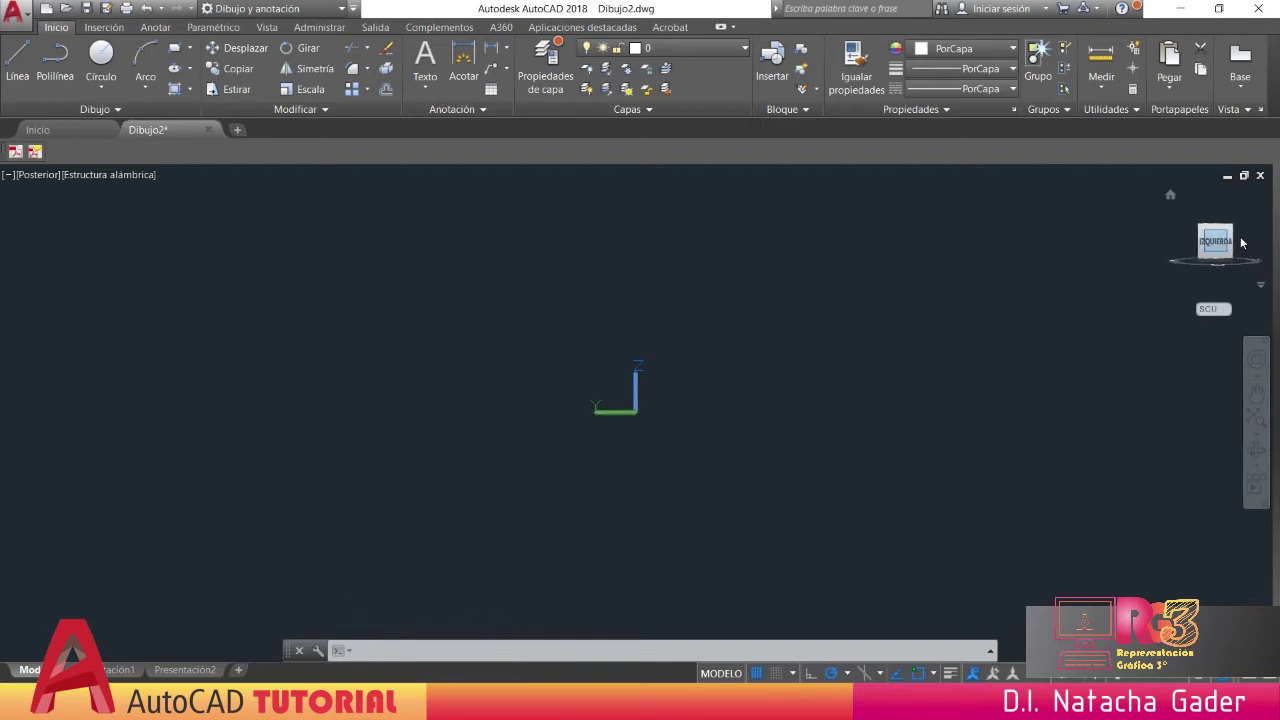
pyautogui.click(1215, 220)
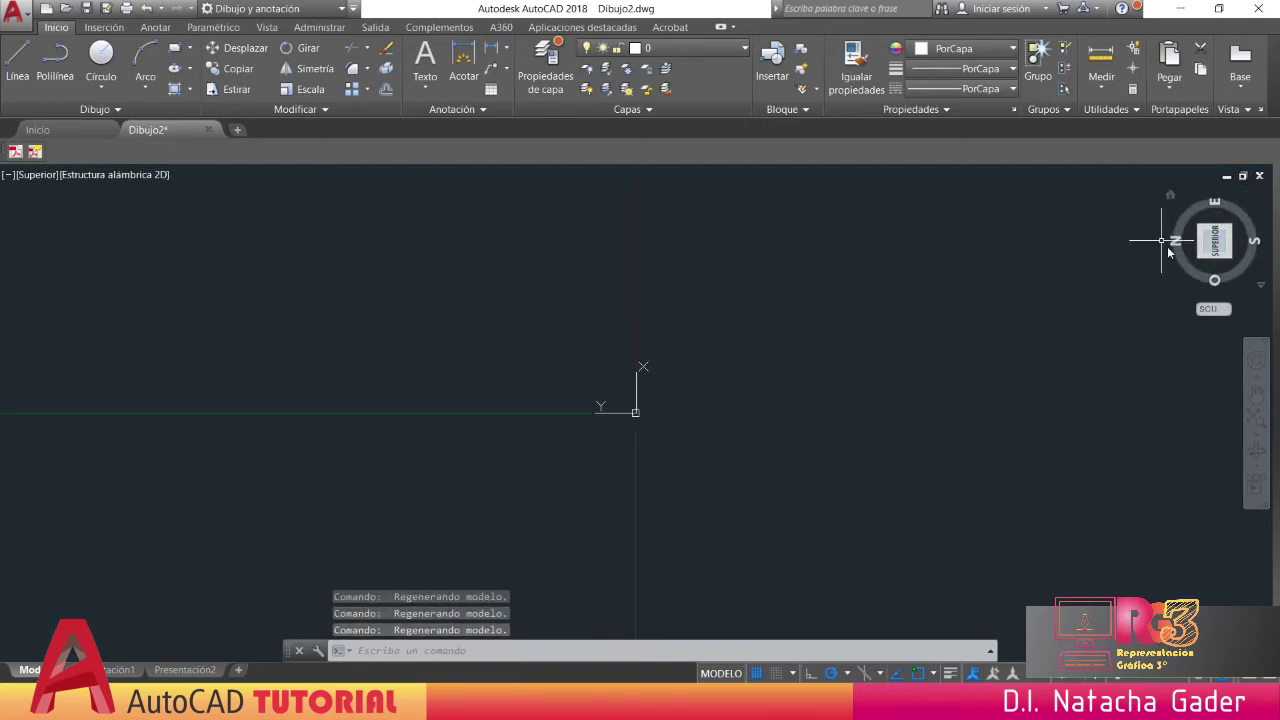
pyautogui.click(1261, 205)
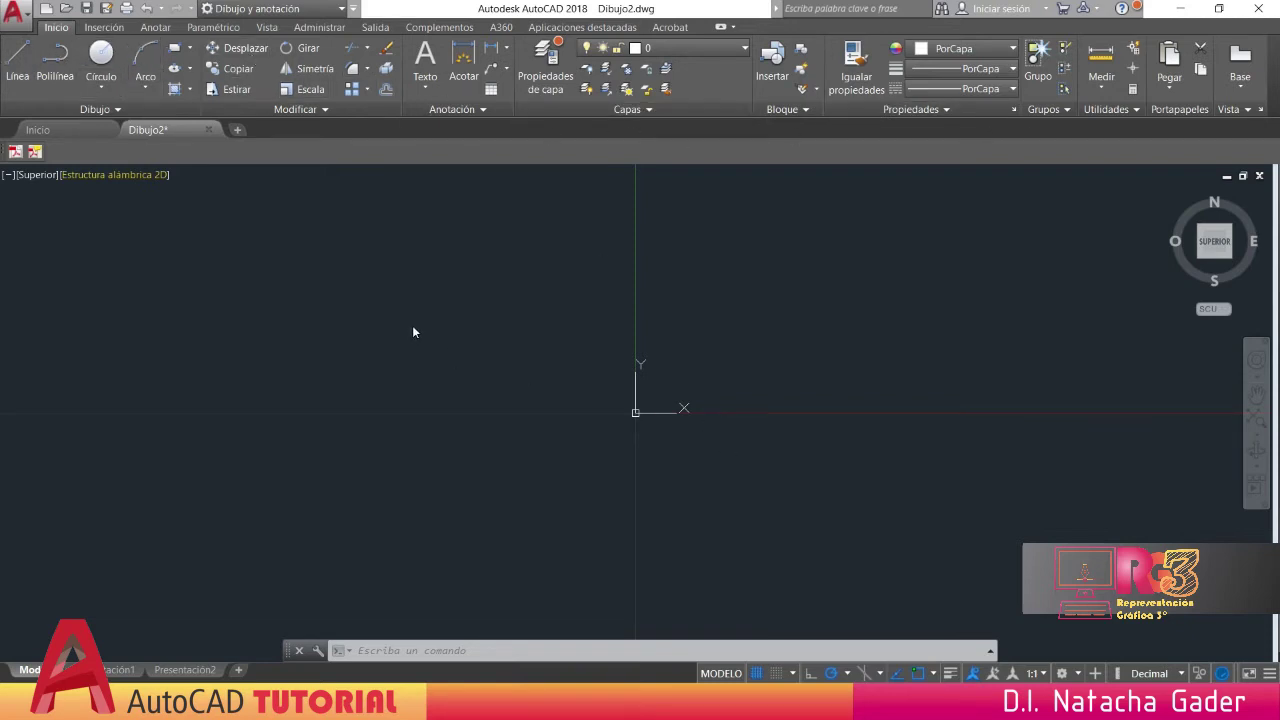
pyautogui.click(486, 371)
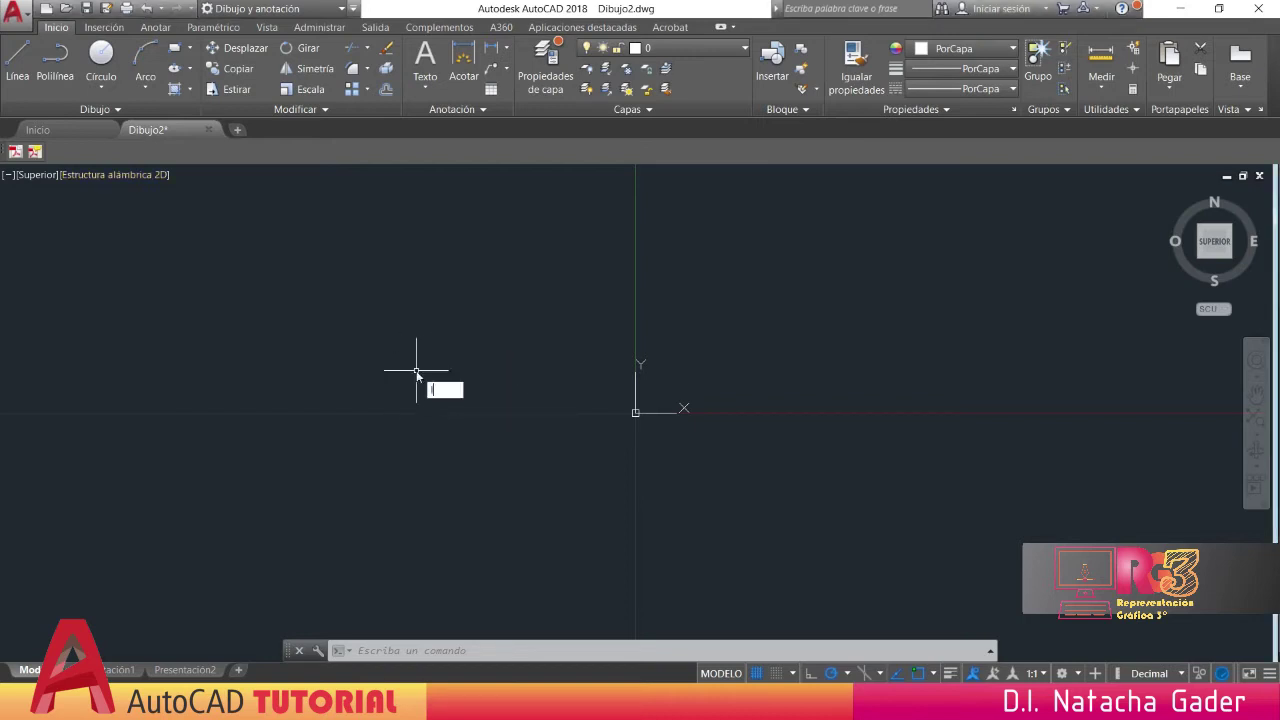
pyautogui.write('l')
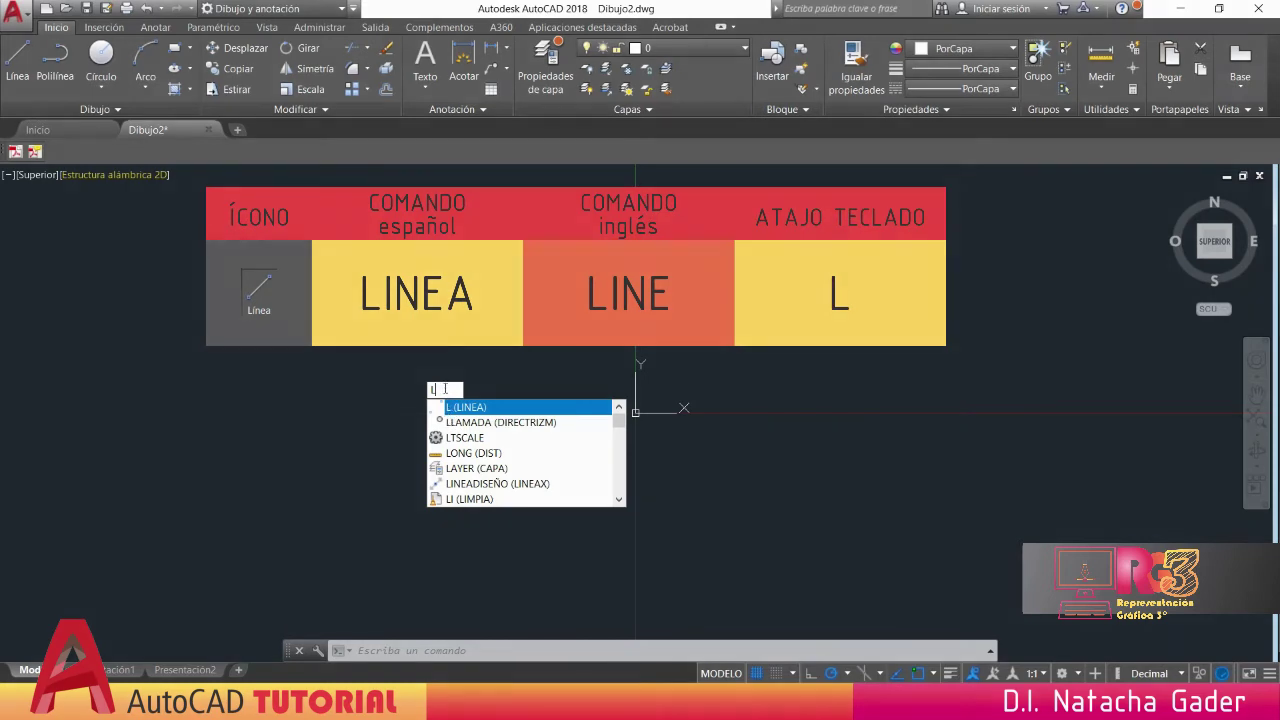
pyautogui.press('Return')
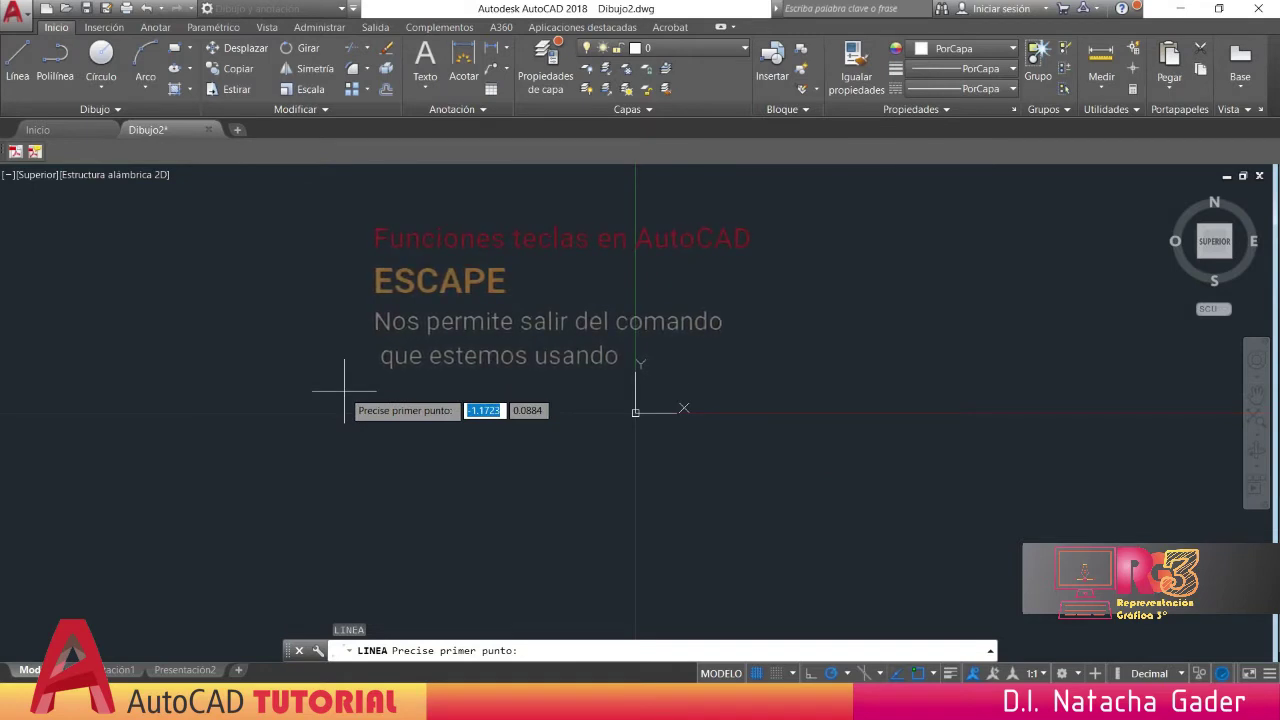
pyautogui.press('Escape')
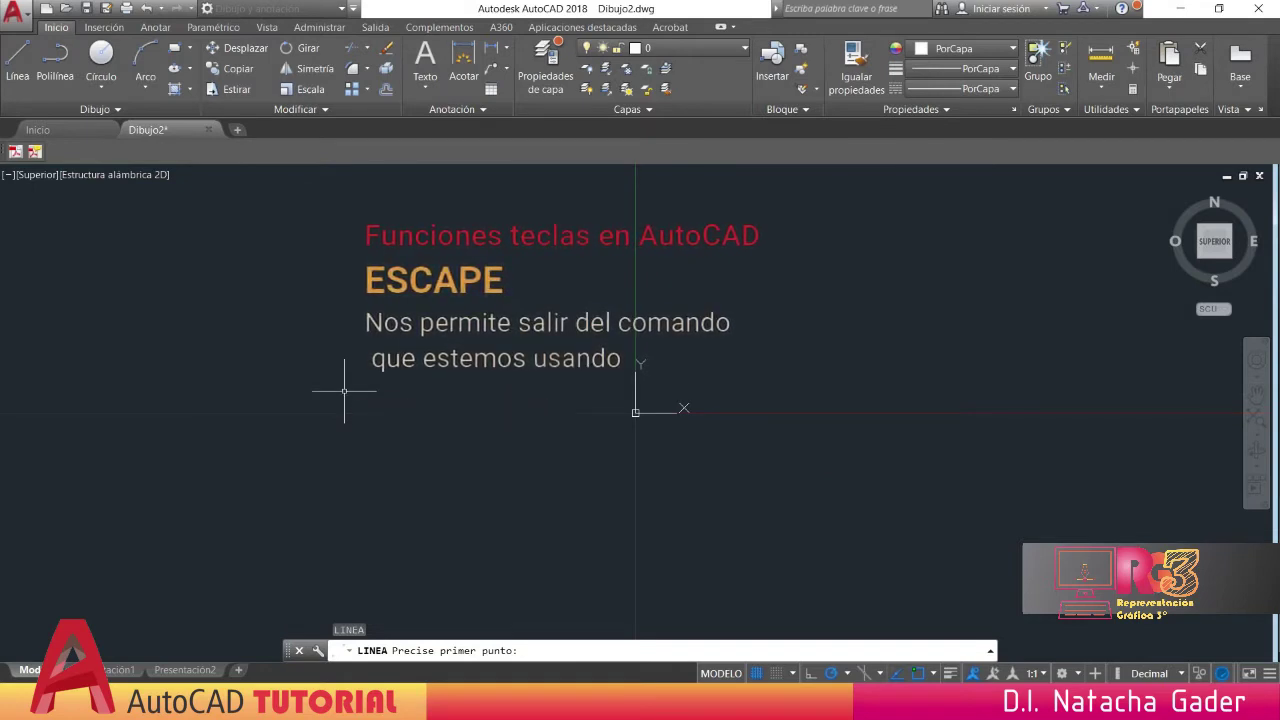
pyautogui.press('Escape')
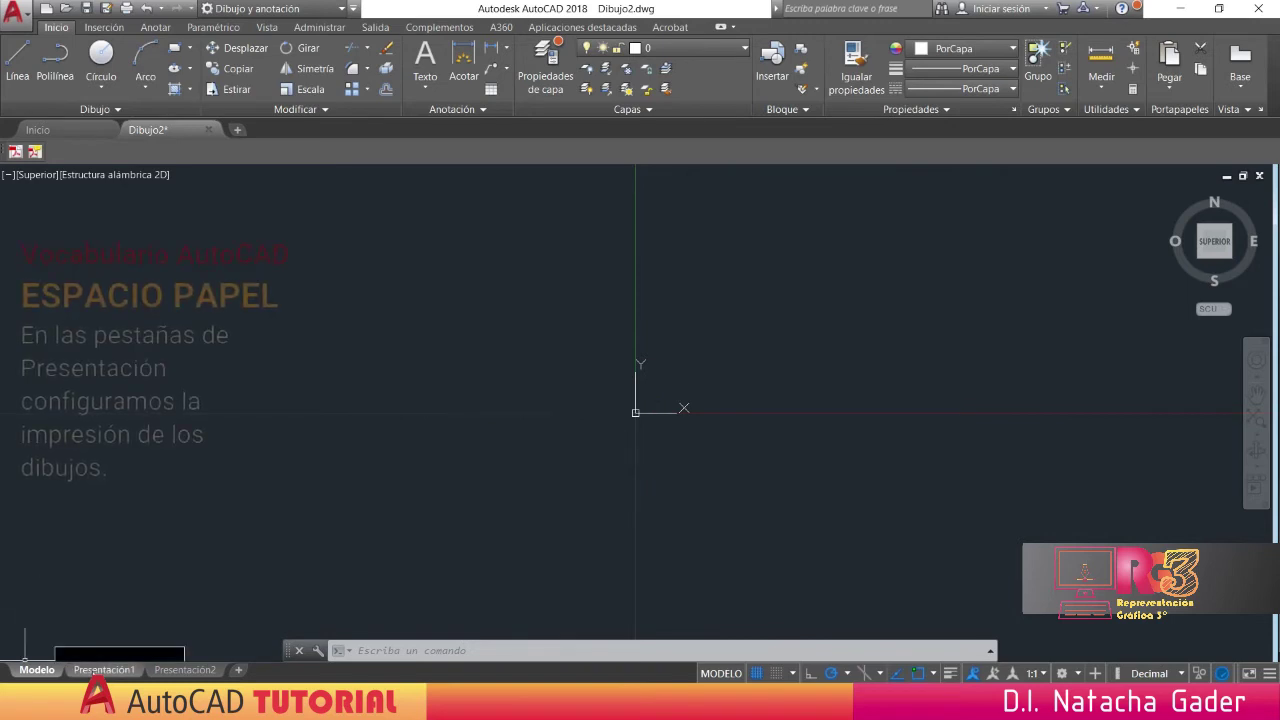
# - View the layouts Presentación1 and Presentación2, return to Presentación1, and select its viewport frame
pyautogui.moveTo(100, 667)
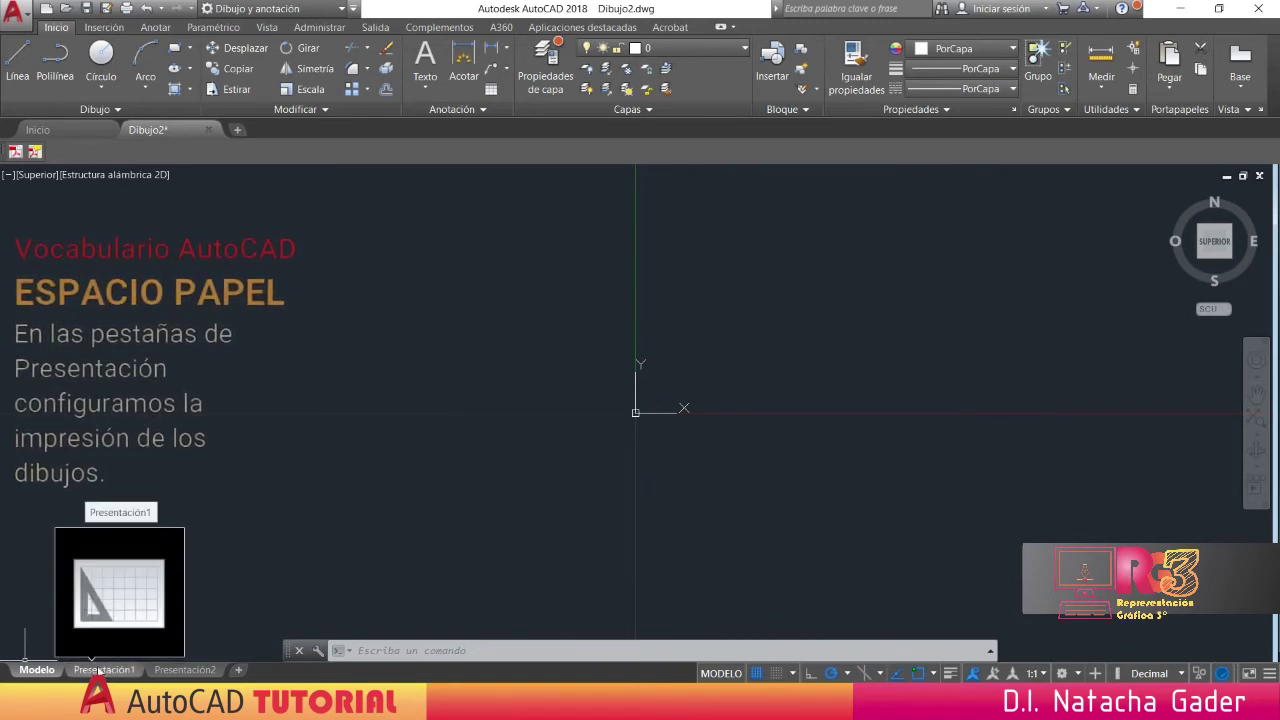
pyautogui.click(100, 669)
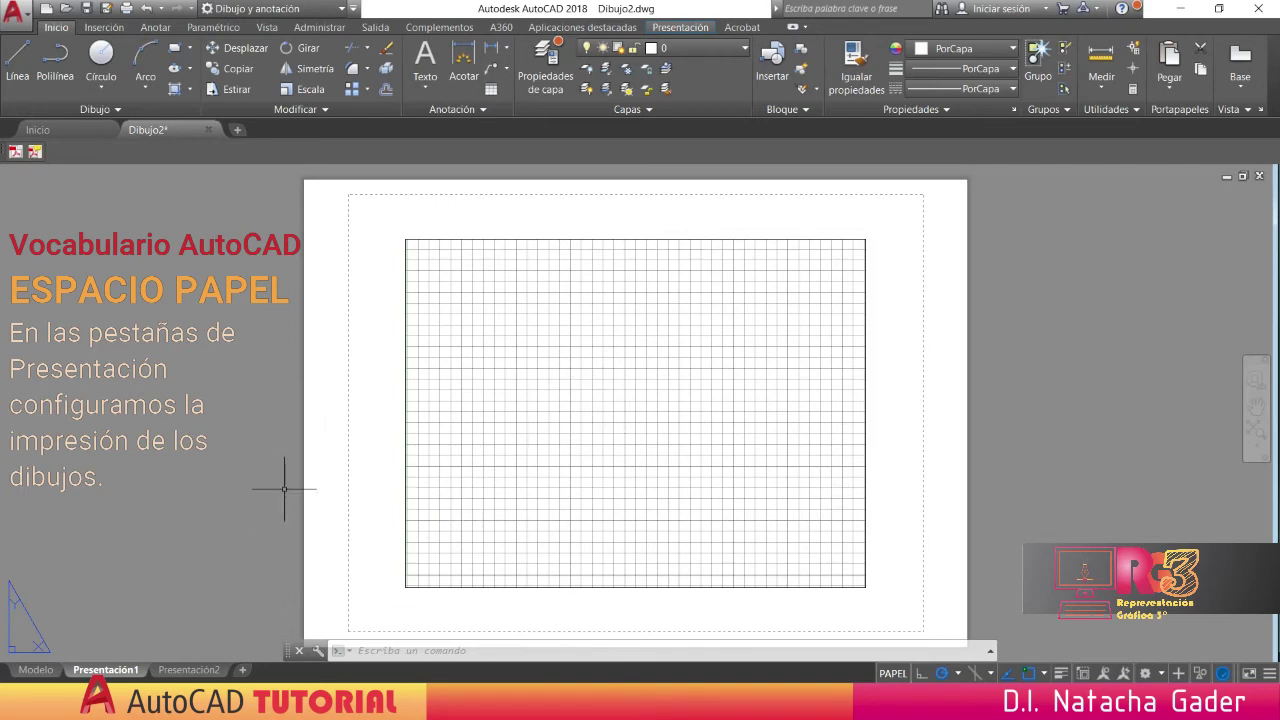
pyautogui.click(190, 672)
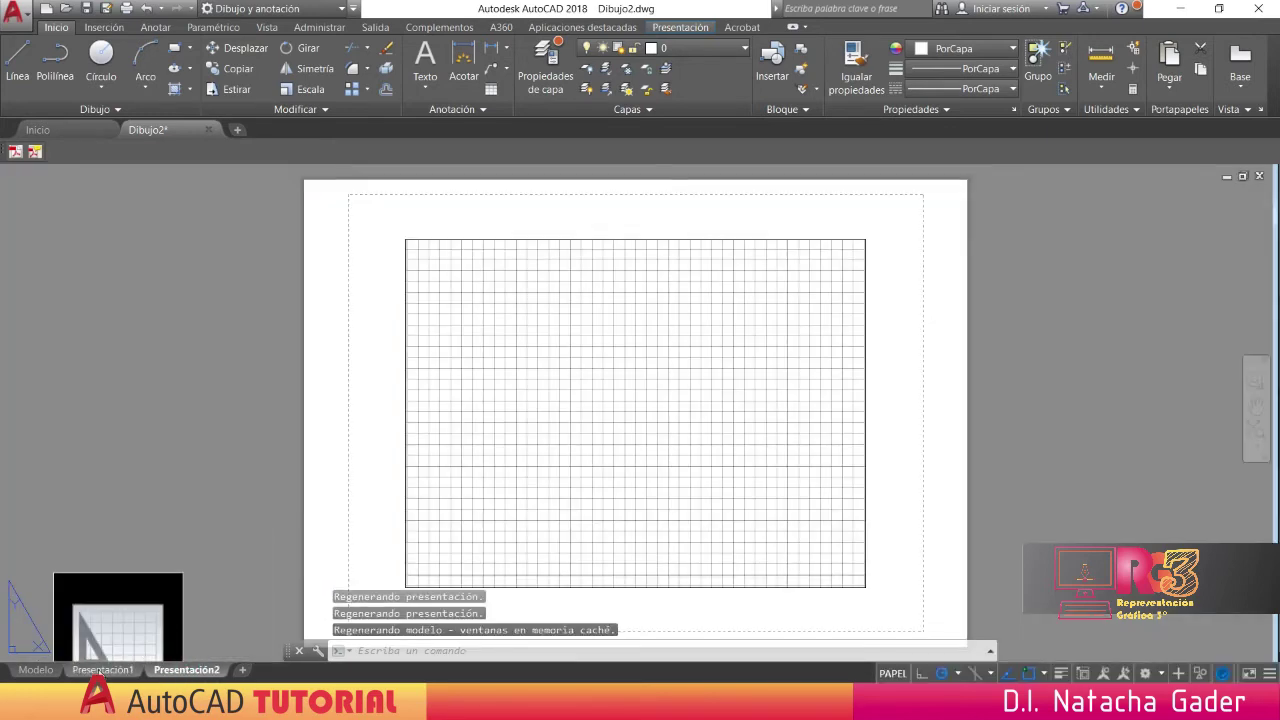
pyautogui.click(105, 670)
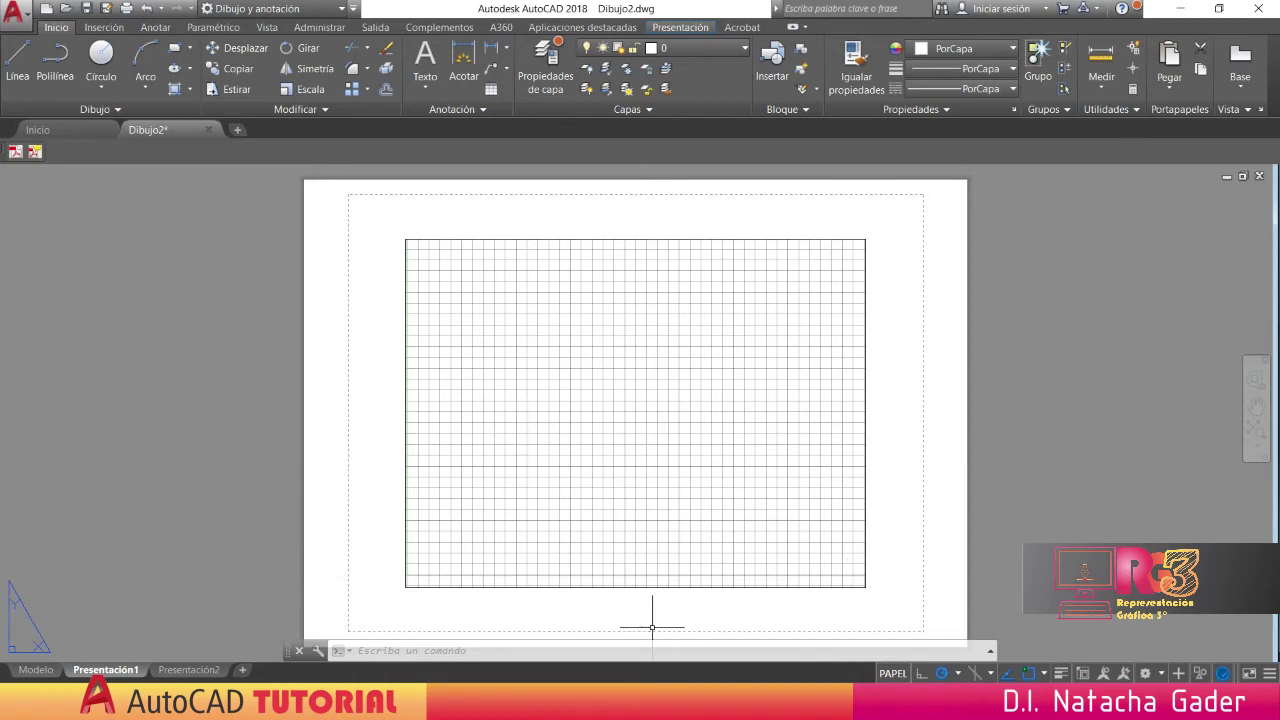
pyautogui.moveTo(118, 676)
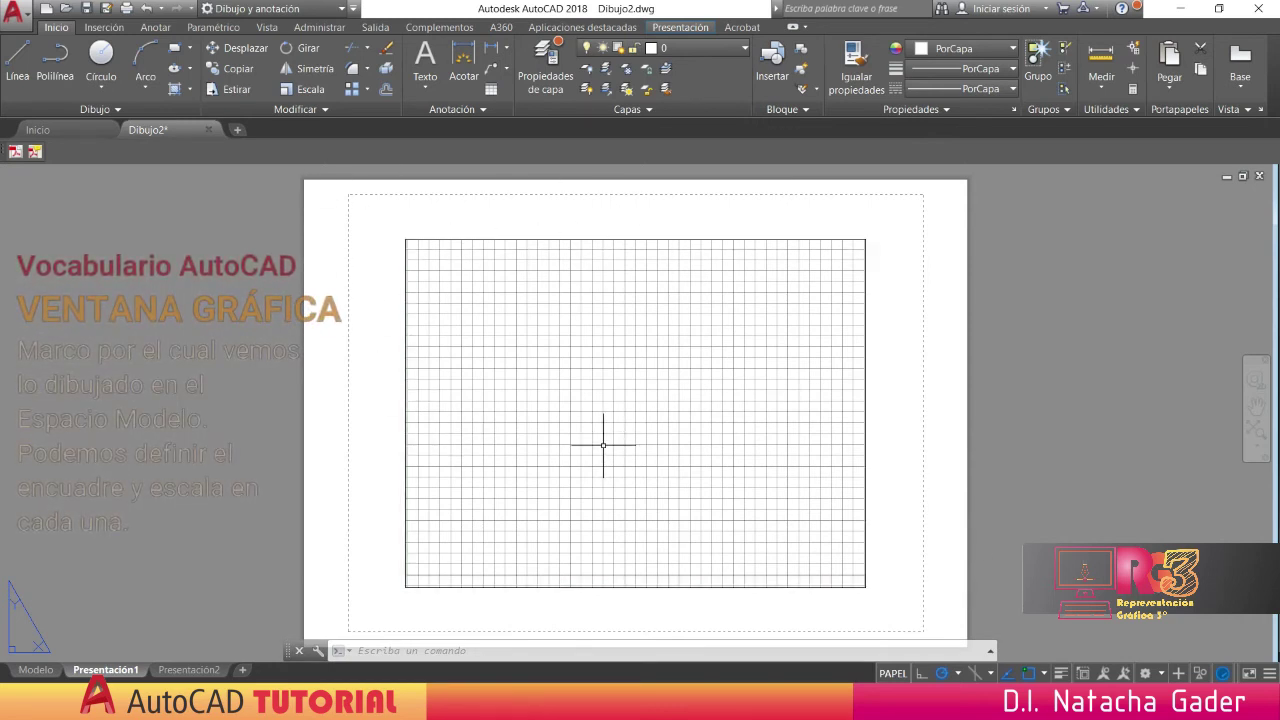
pyautogui.click(866, 377)
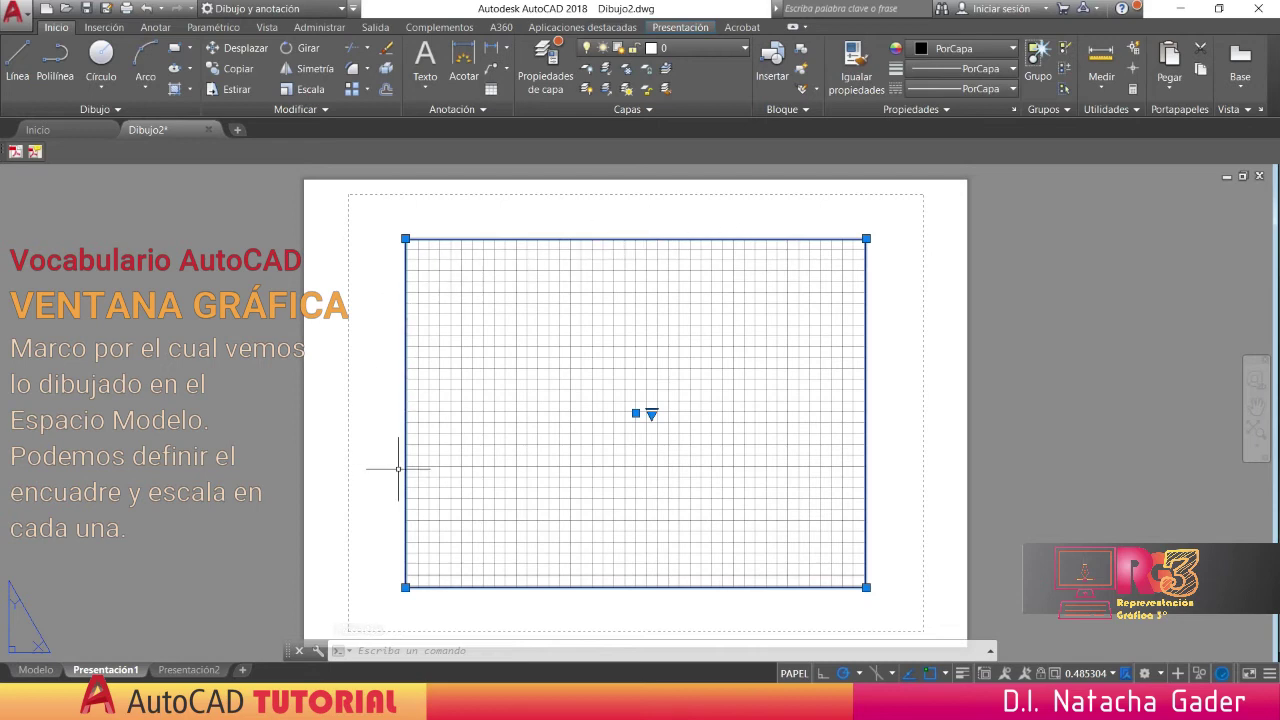
# - Compare model space with the Presentación1 and Presentación2 layouts by switching between them, and finish in model space
pyautogui.click(36, 669)
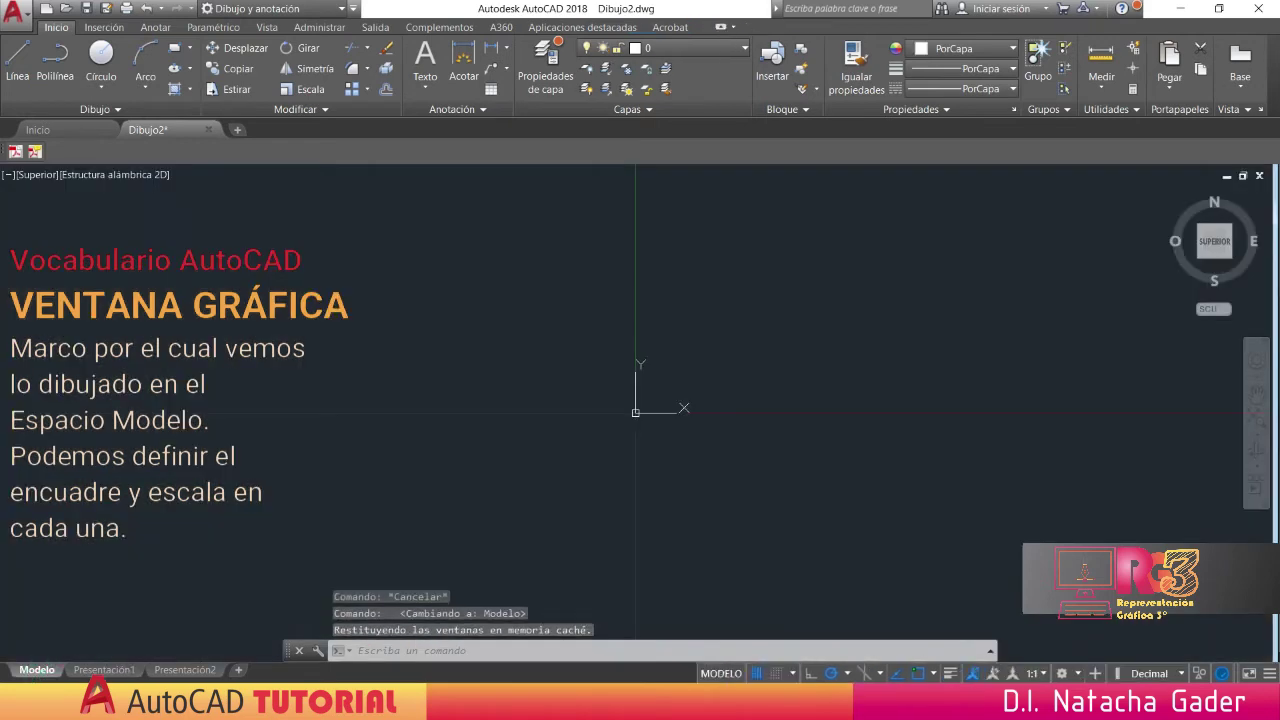
pyautogui.click(104, 669)
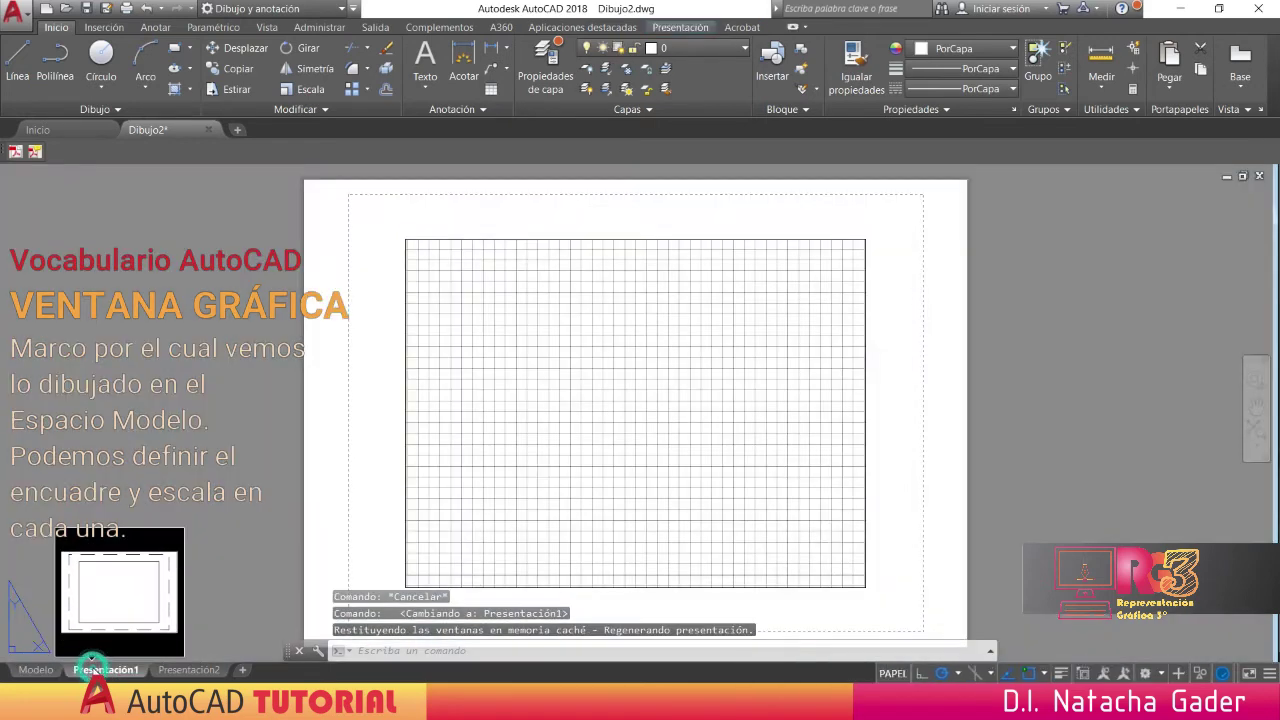
pyautogui.click(191, 670)
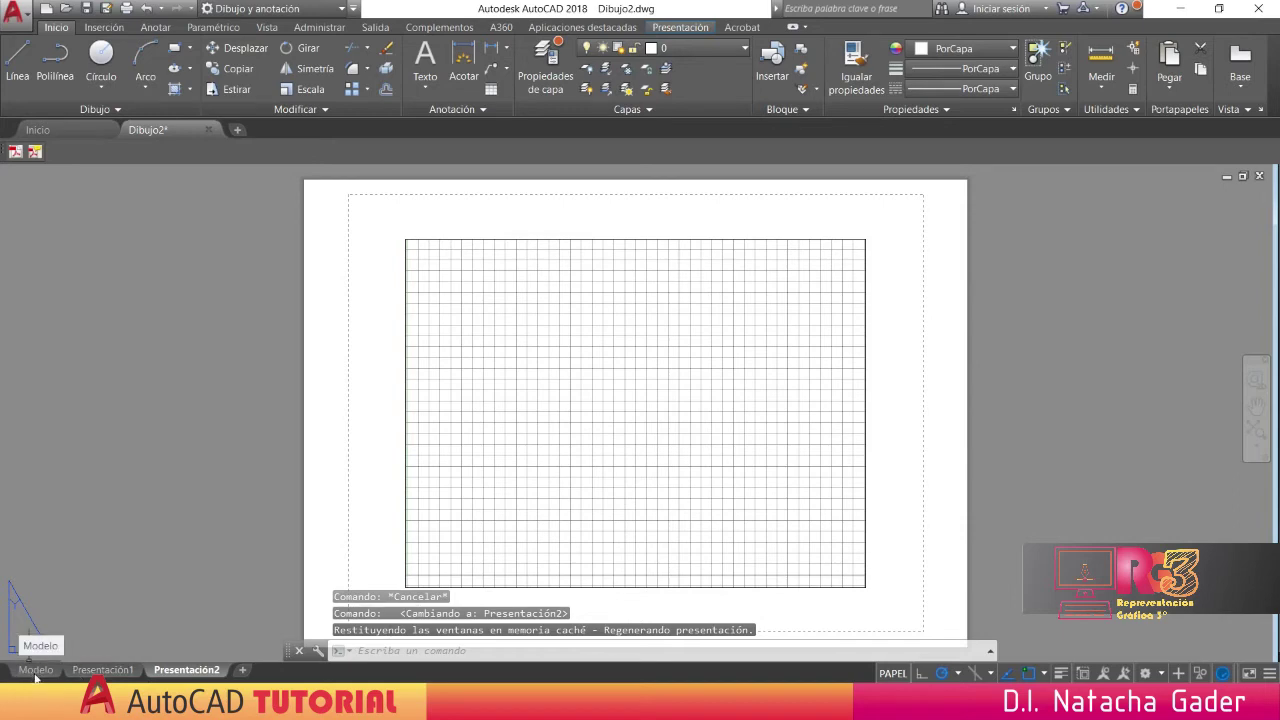
pyautogui.click(110, 670)
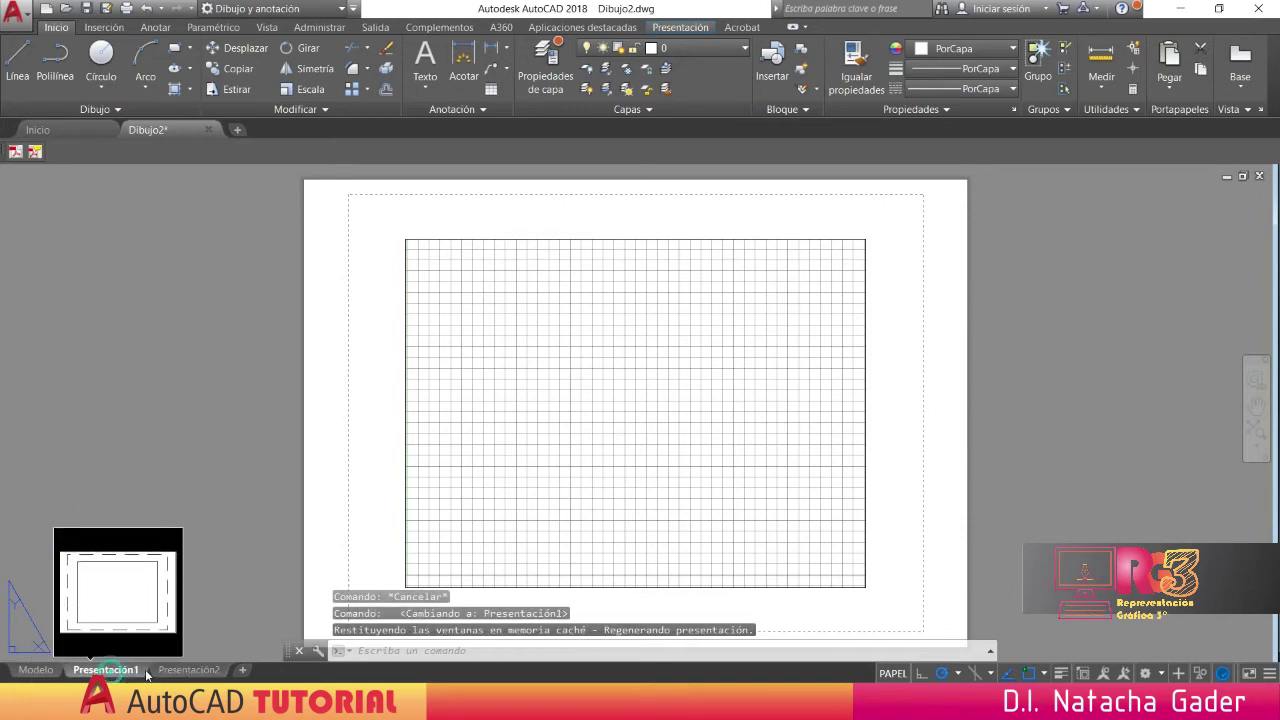
pyautogui.click(182, 670)
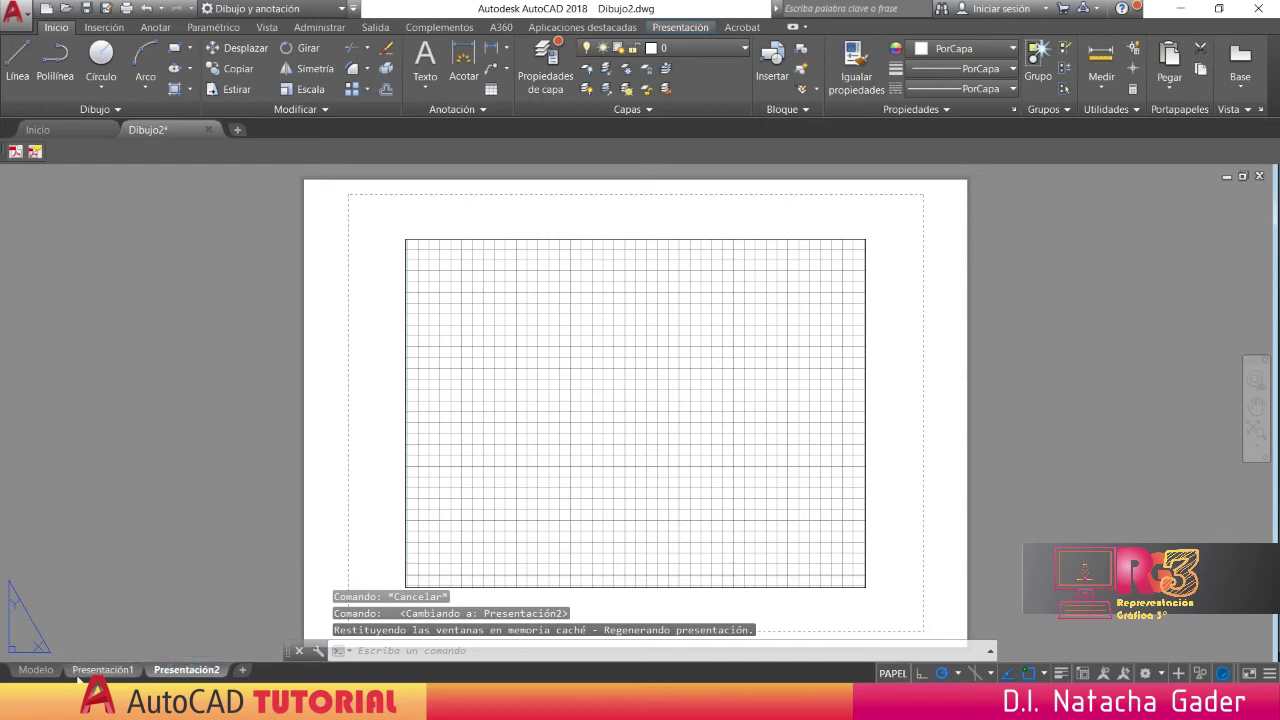
pyautogui.click(33, 670)
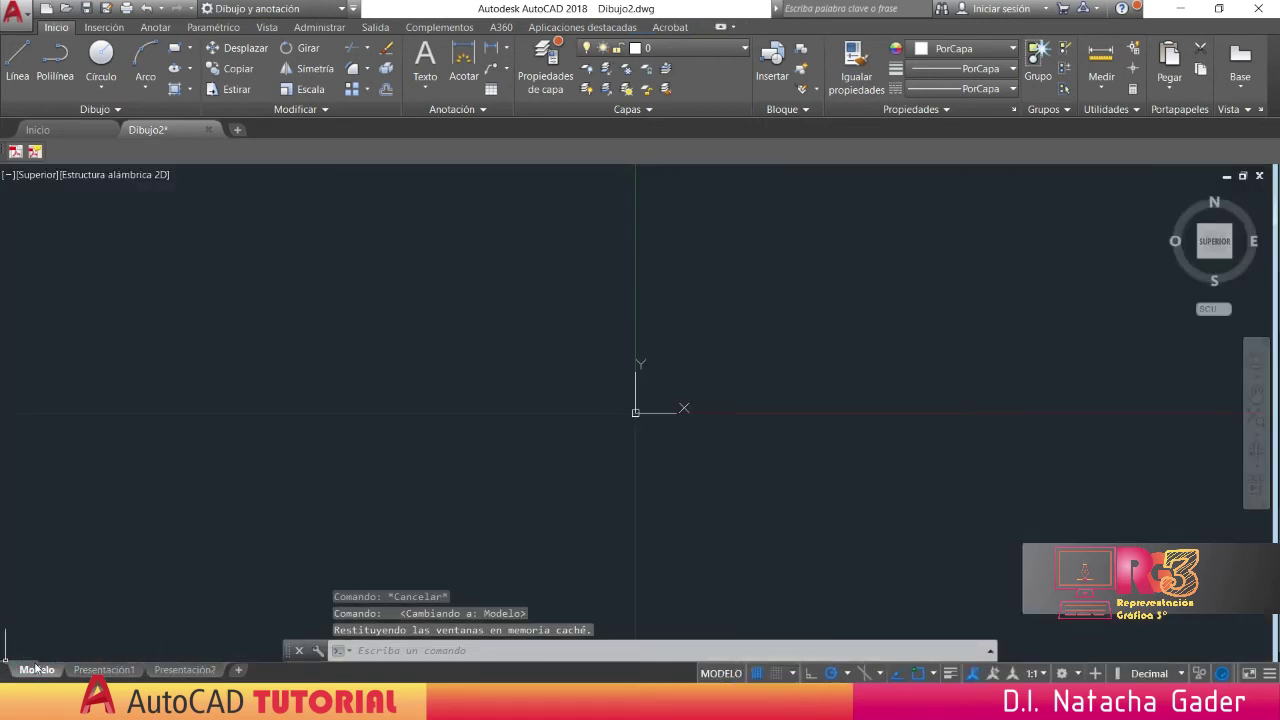
pyautogui.moveTo(118, 676)
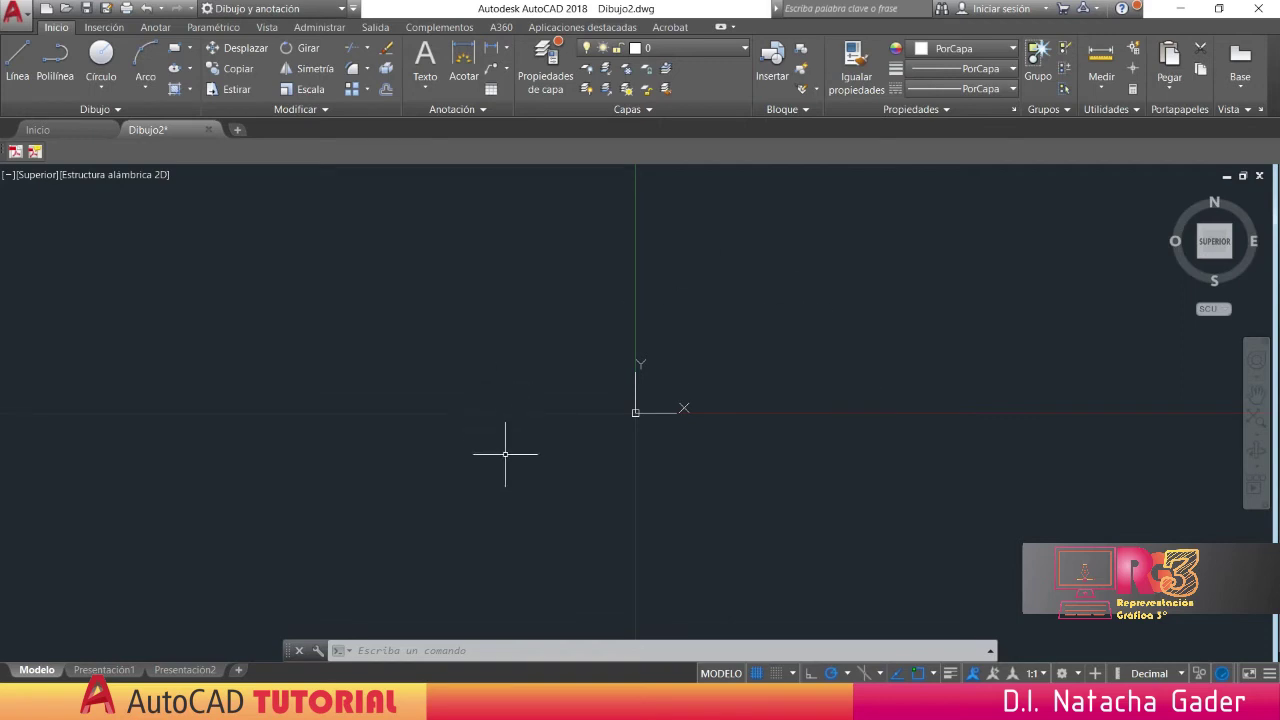
pyautogui.click(105, 670)
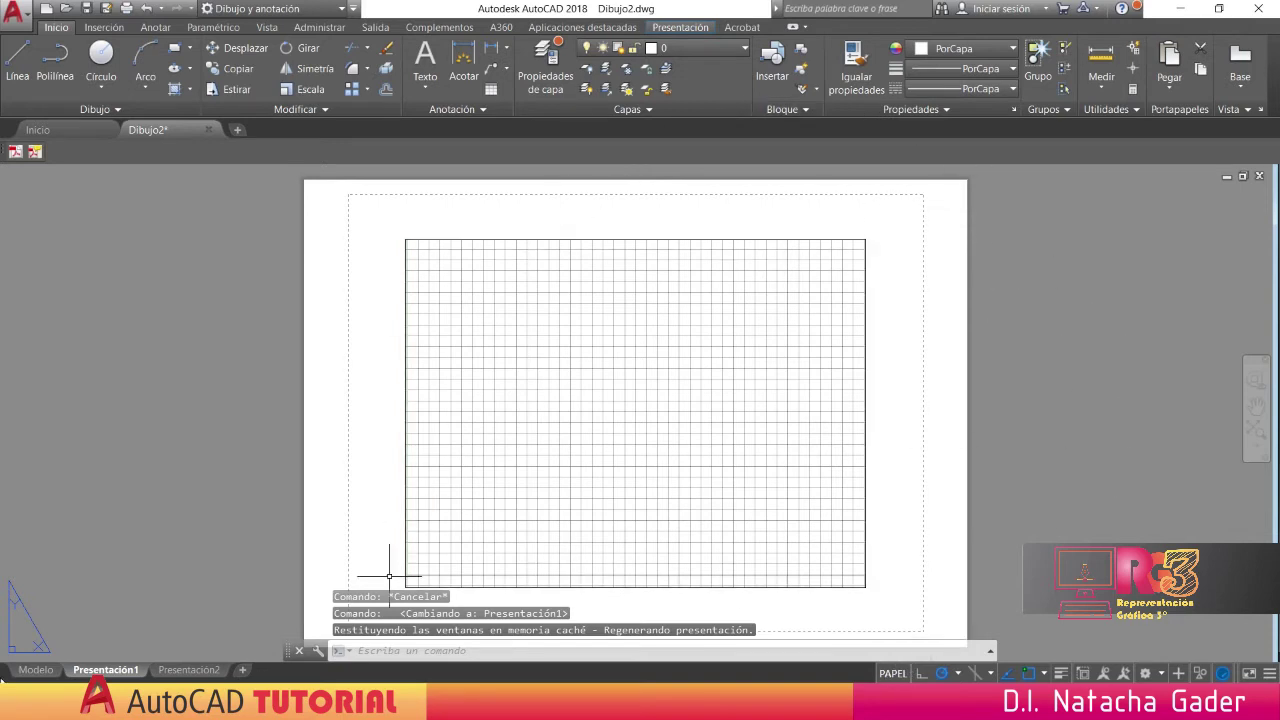
pyautogui.click(33, 669)
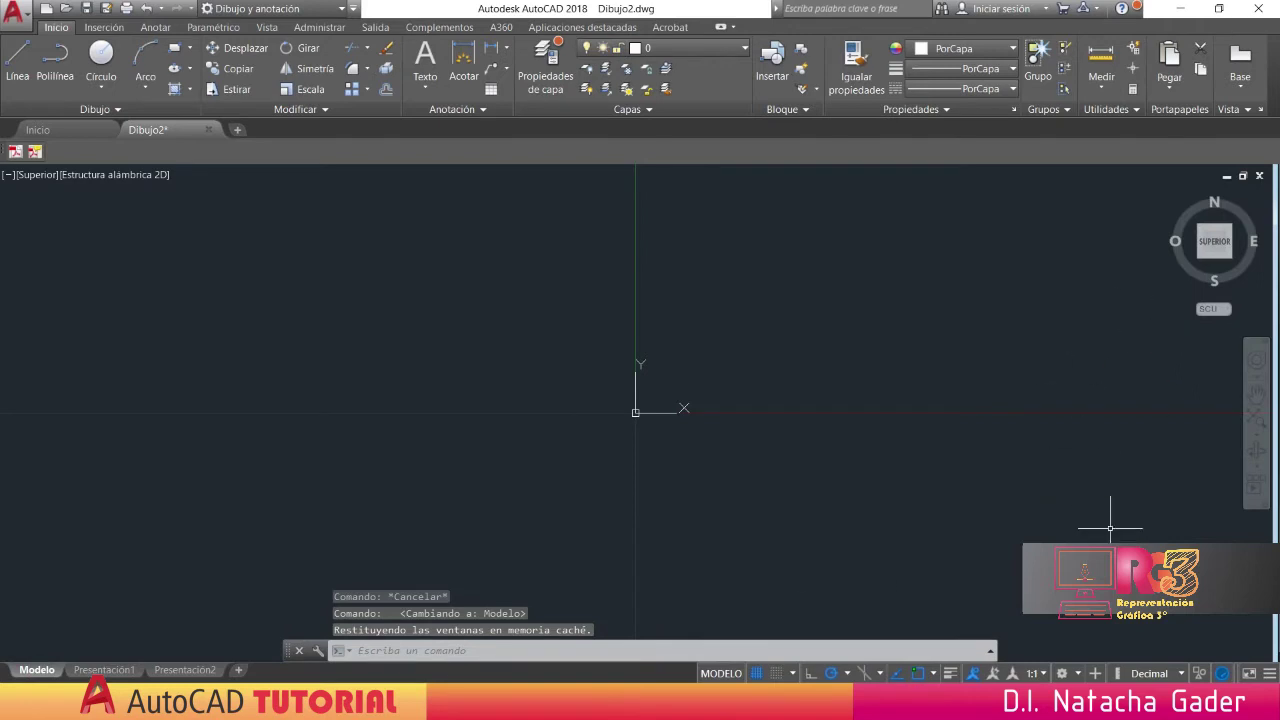
# - Turn the drawing grid off and on again, and review the snap mode options
pyautogui.click(756, 673)
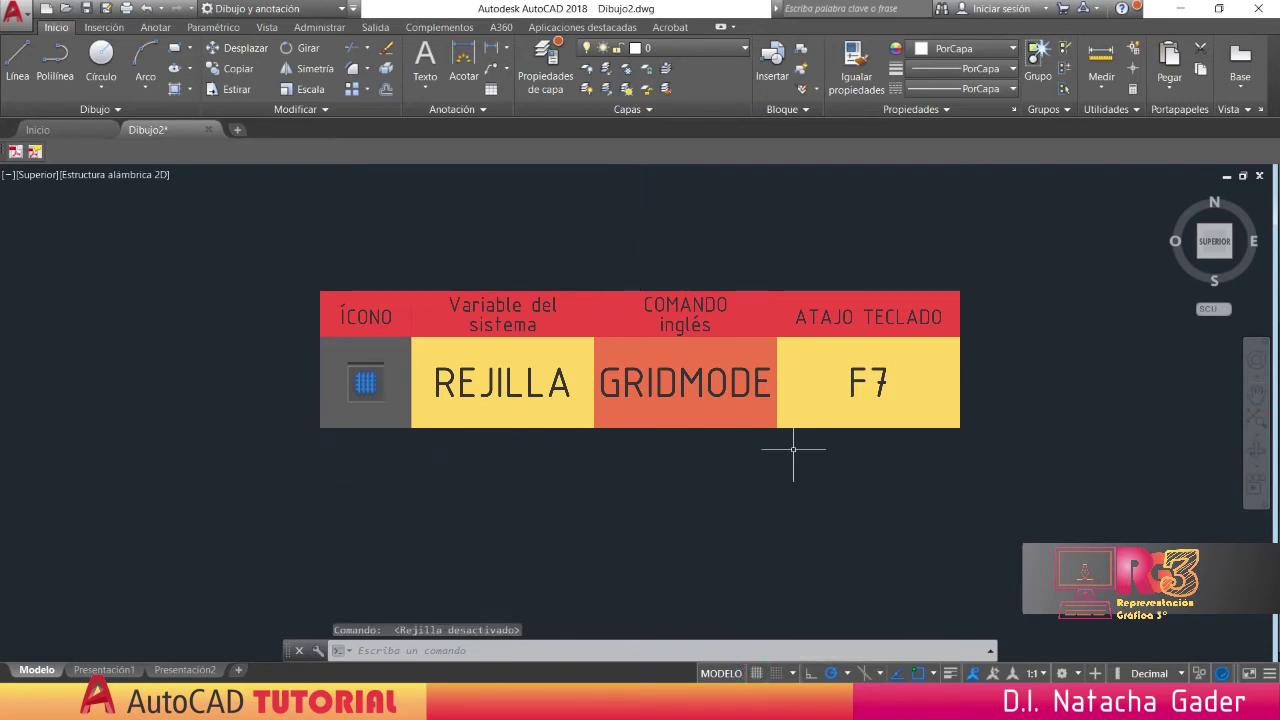
pyautogui.click(757, 673)
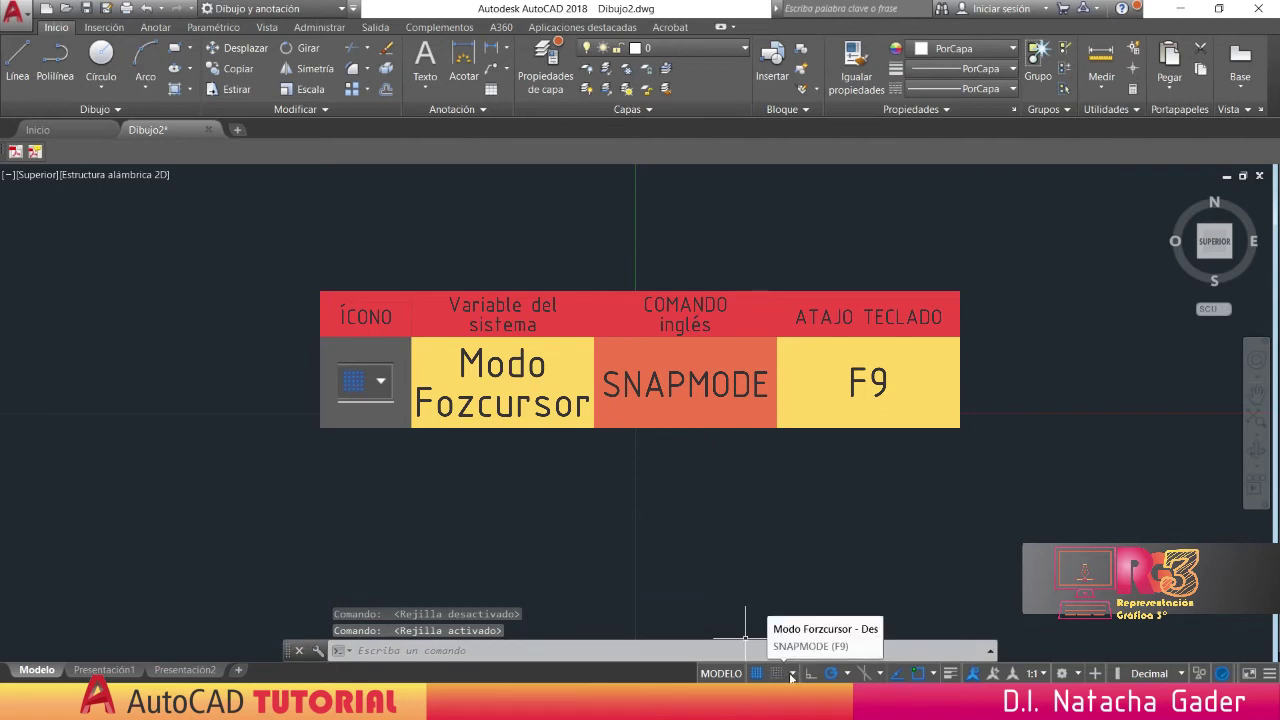
pyautogui.click(792, 676)
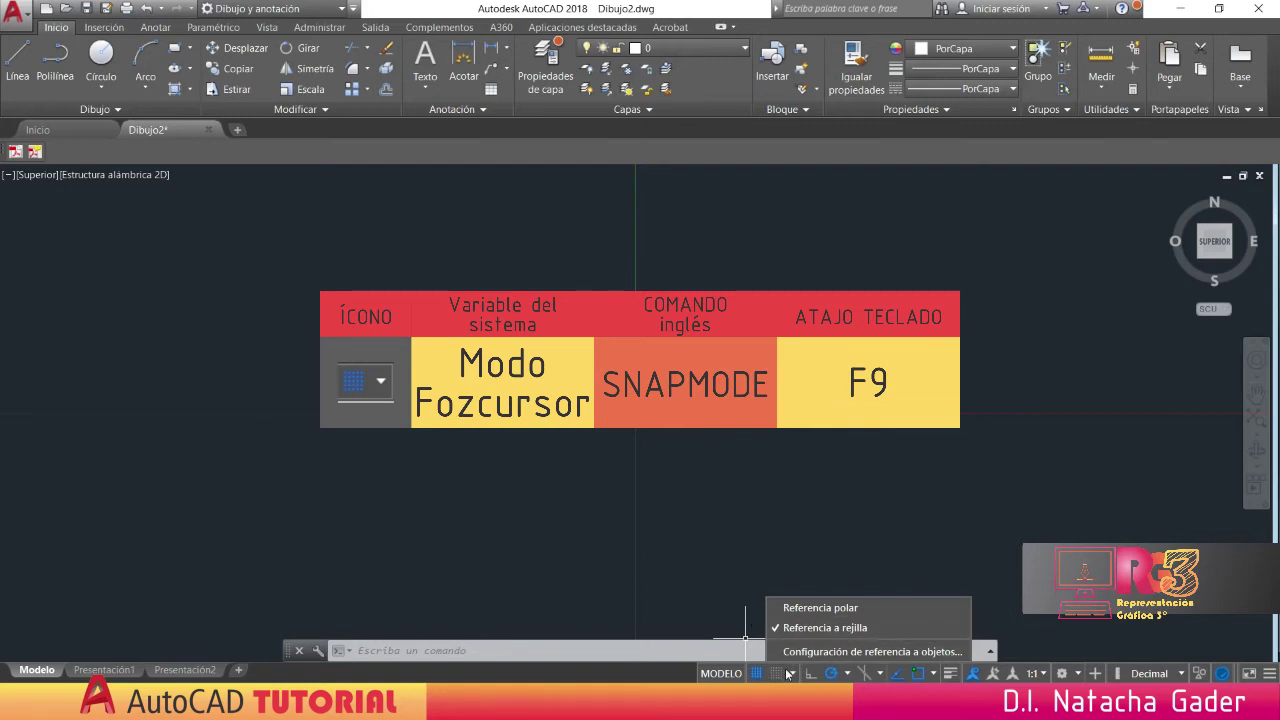
pyautogui.click(786, 545)
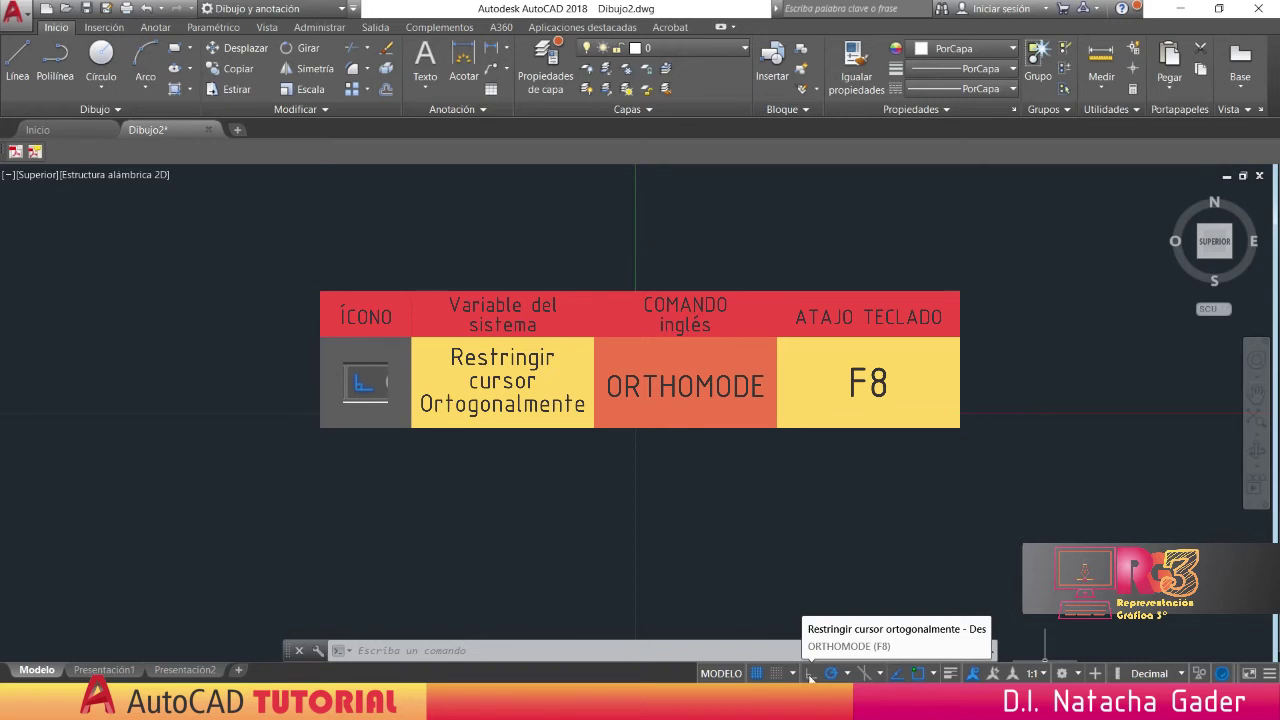
# - Turn on ortho mode and draw a horizontal line 100 units long in model space
pyautogui.click(810, 674)
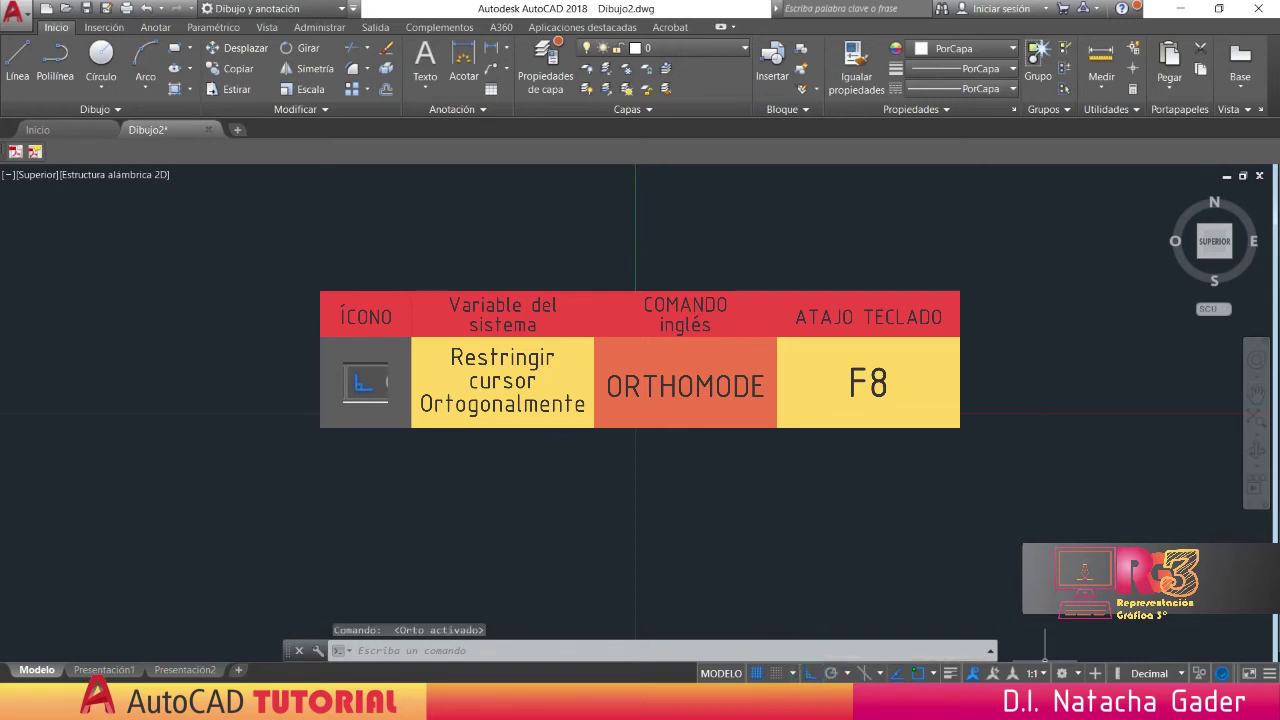
pyautogui.click(14, 66)
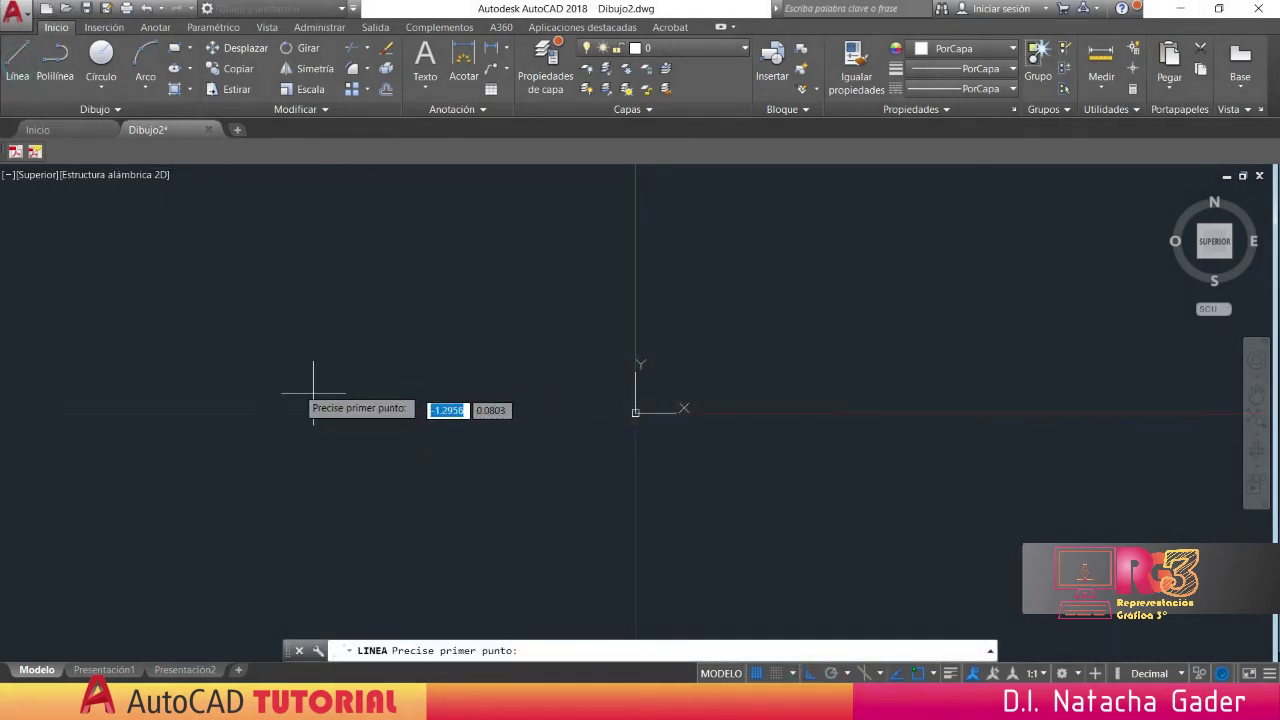
pyautogui.click(283, 380)
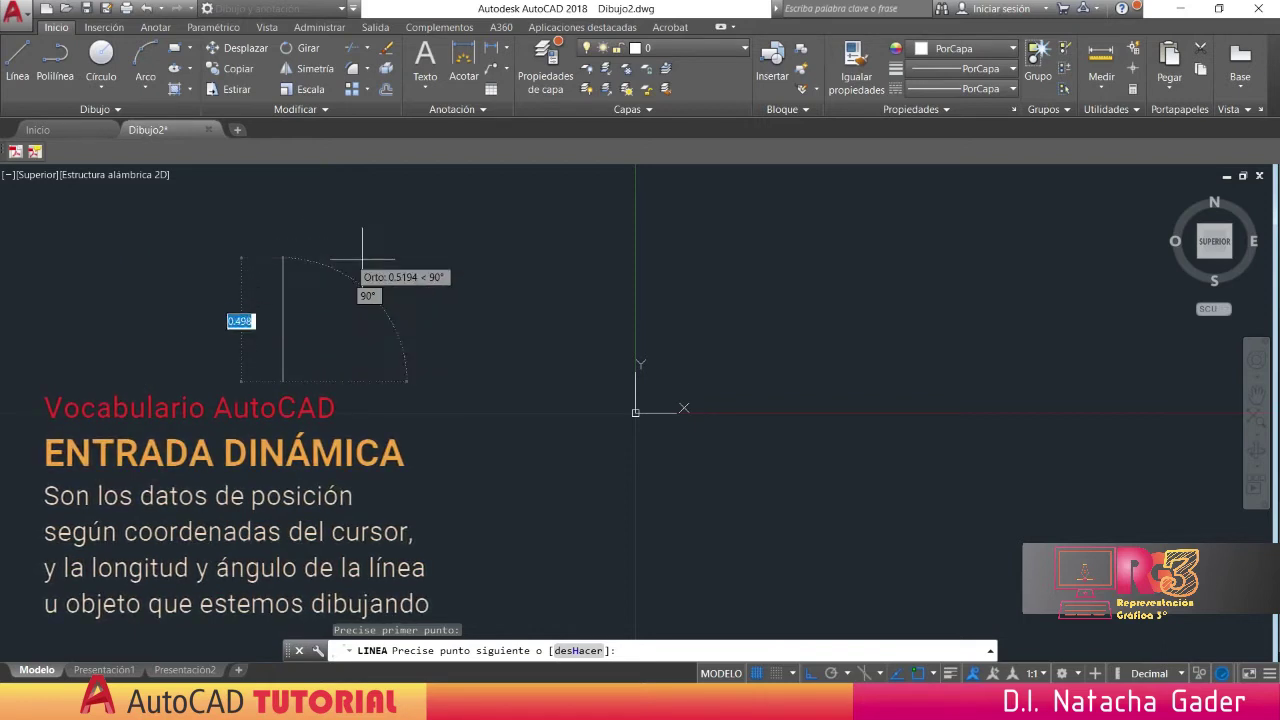
pyautogui.write('100')
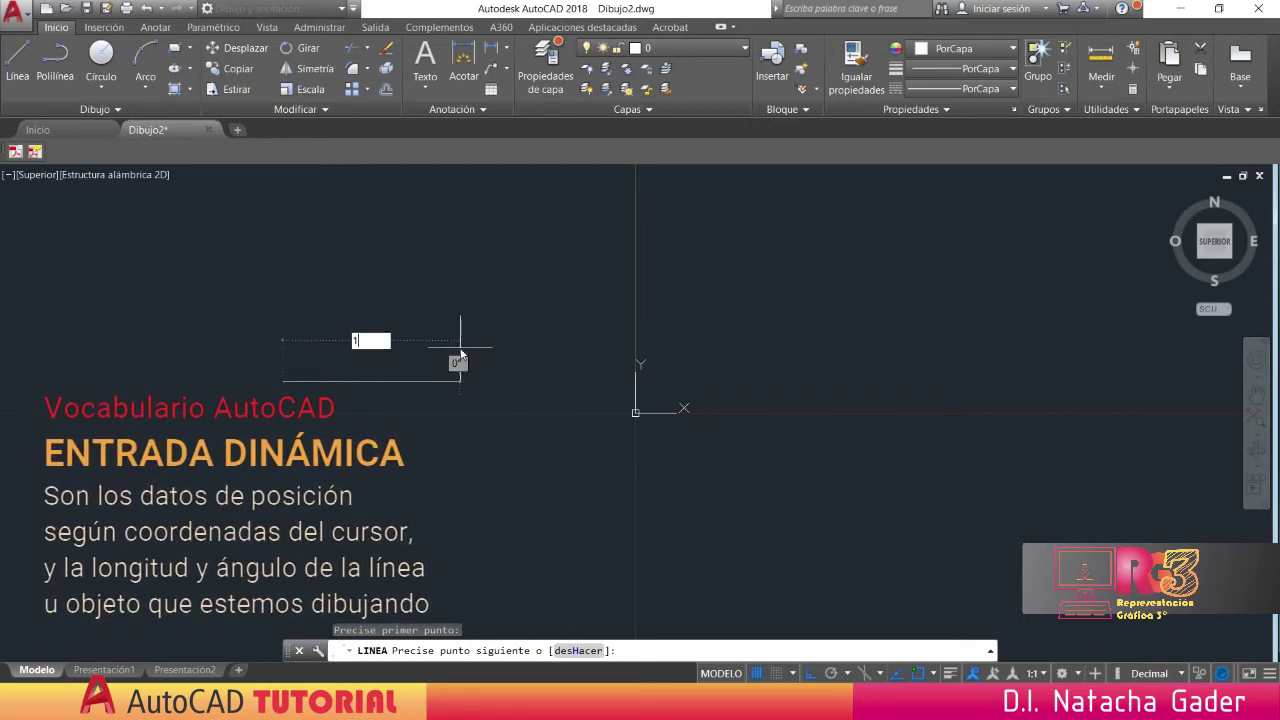
pyautogui.press('Return')
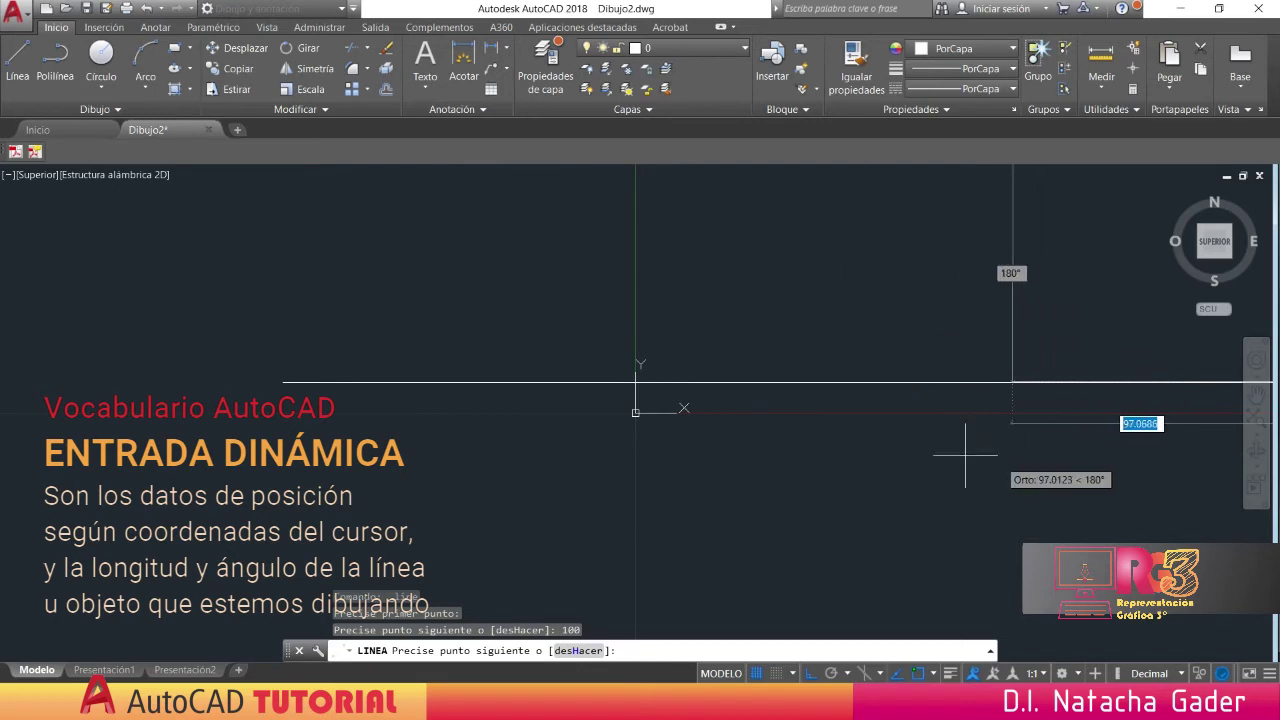
pyautogui.scroll(-3, 495, 465)
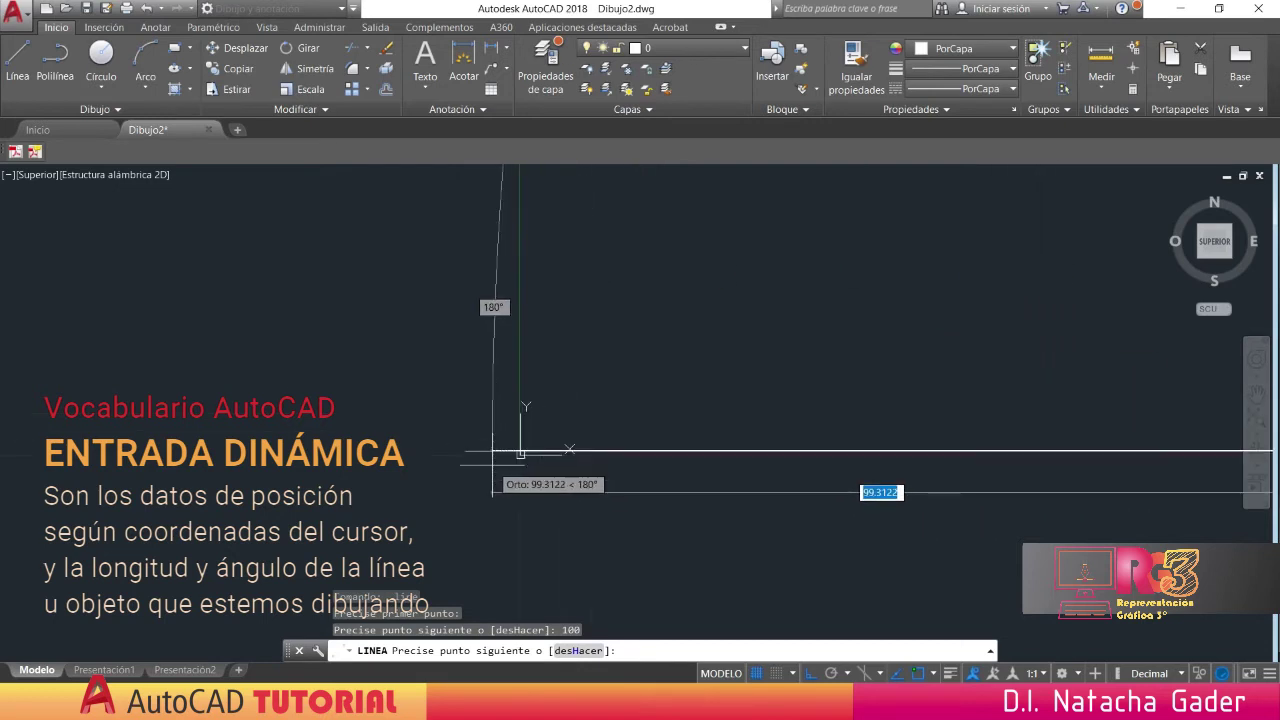
pyautogui.moveTo(492, 441); pyautogui.dragTo(214, 425, button='middle')
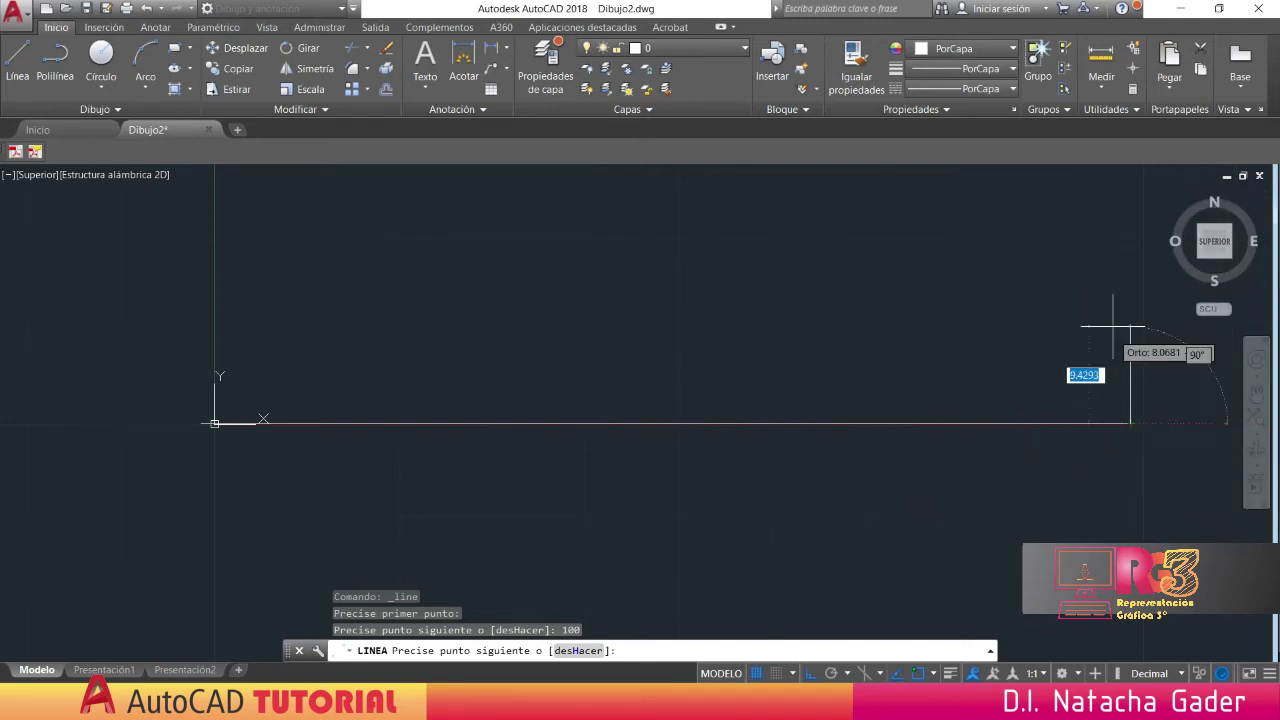
# - Turn off ortho mode, end the Line command, and delete the horizontal line
pyautogui.click(812, 673)
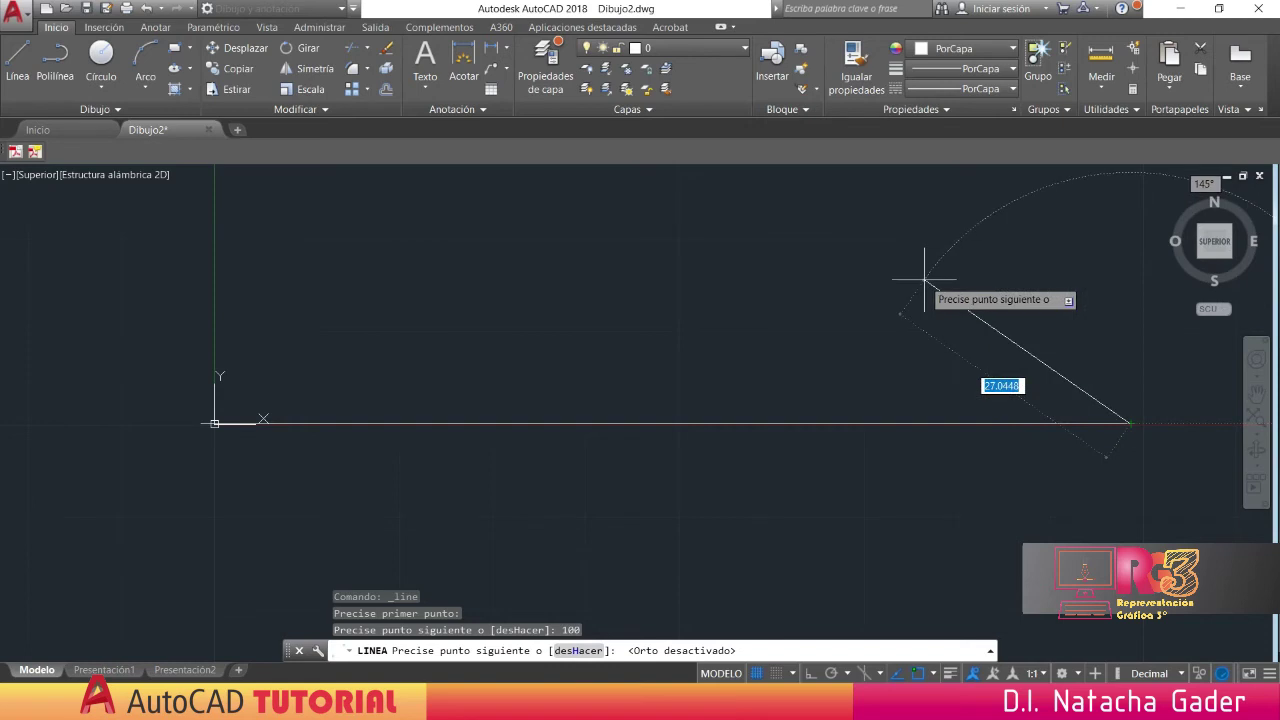
pyautogui.press('Escape')
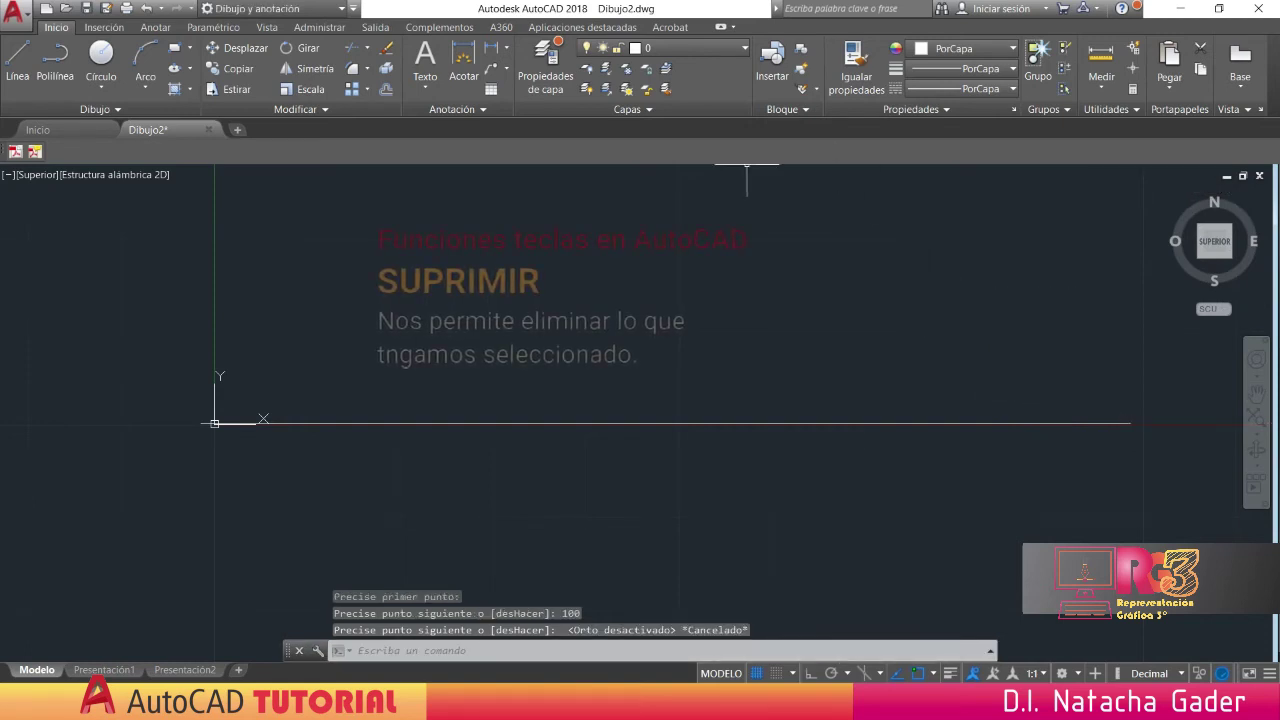
pyautogui.click(595, 423)
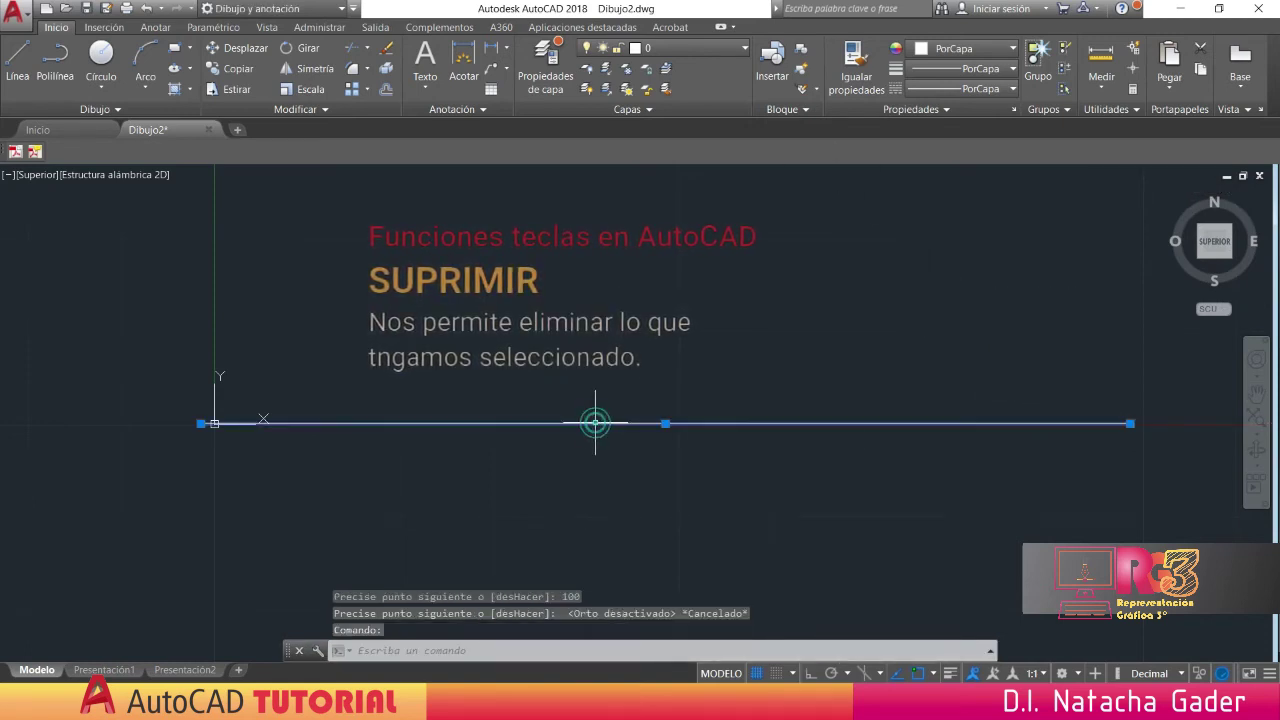
pyautogui.press('Delete')
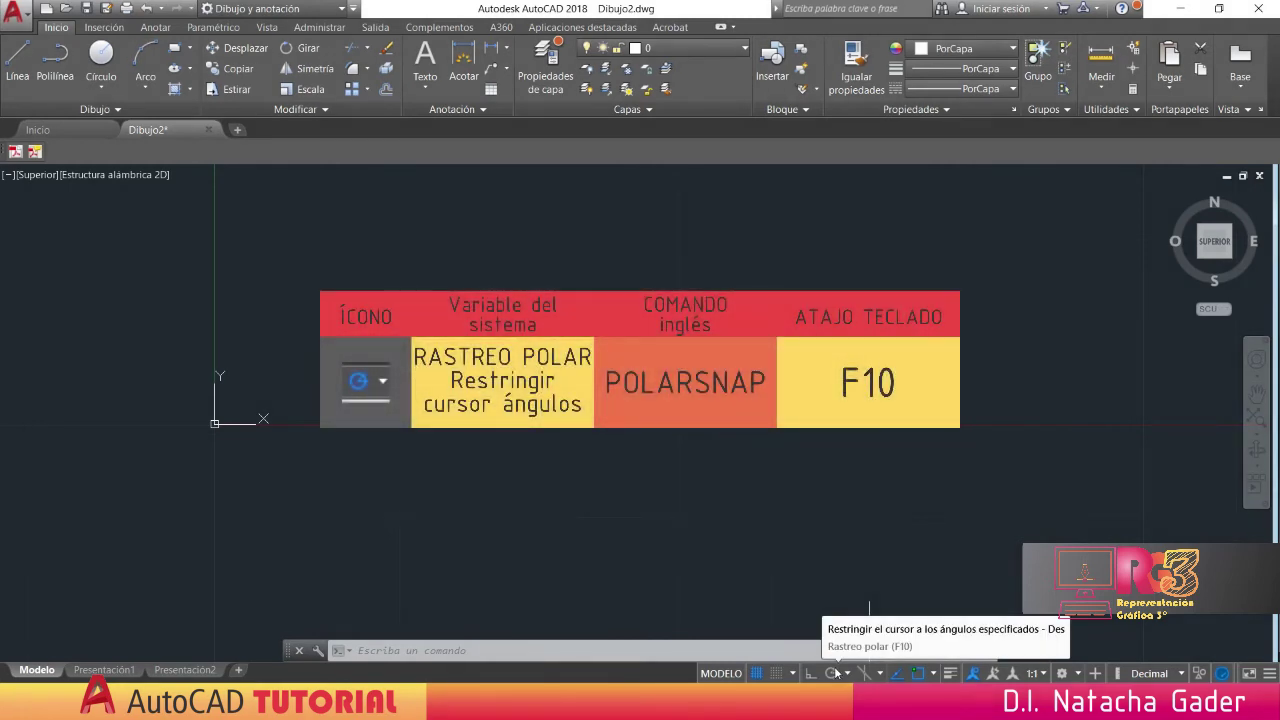
# - Review the available polar tracking angle increments without changing the selection
pyautogui.click(849, 674)
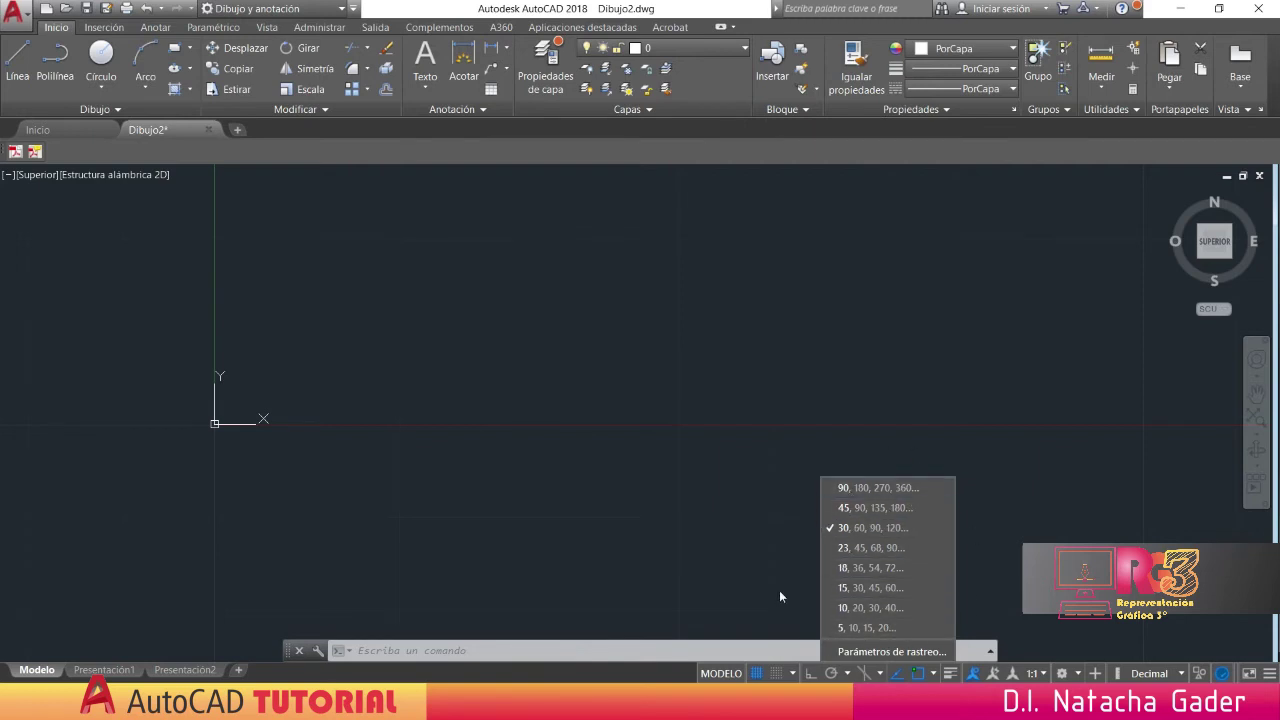
pyautogui.click(750, 579)
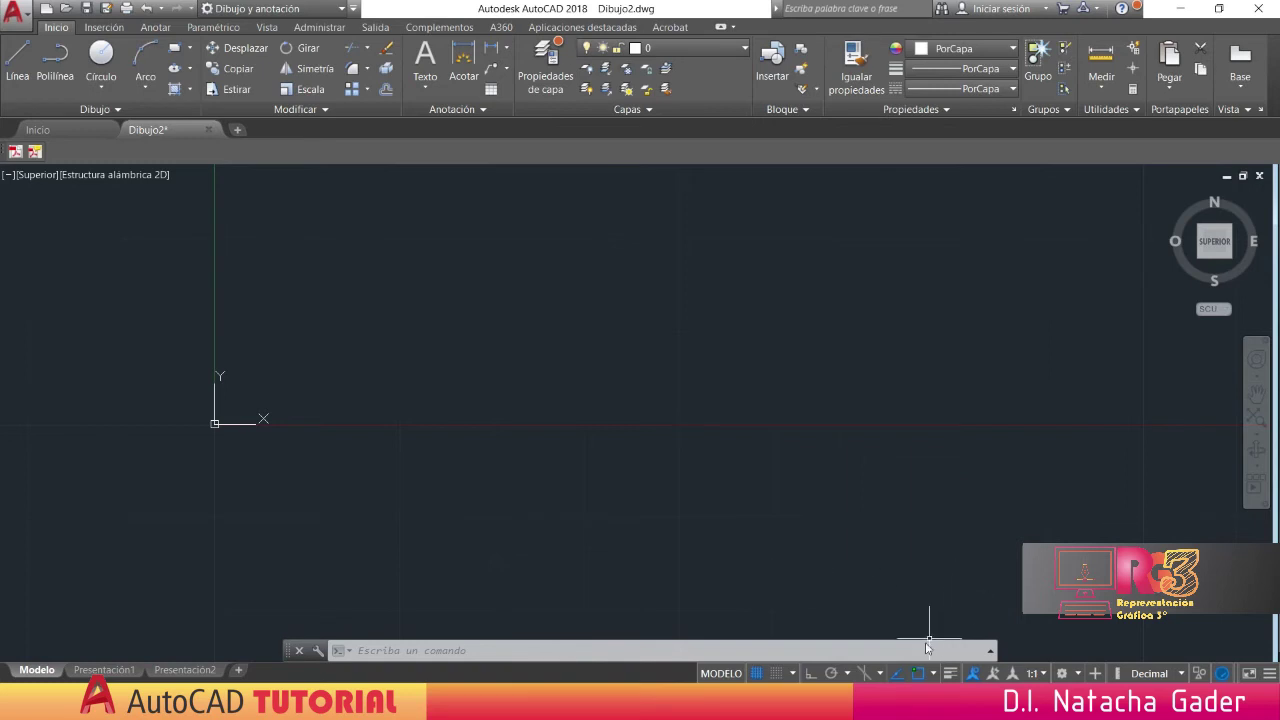
# - Turn on isometric drafting, switch it to Isoplano Superior, and turn isometric drafting off again
pyautogui.click(877, 673)
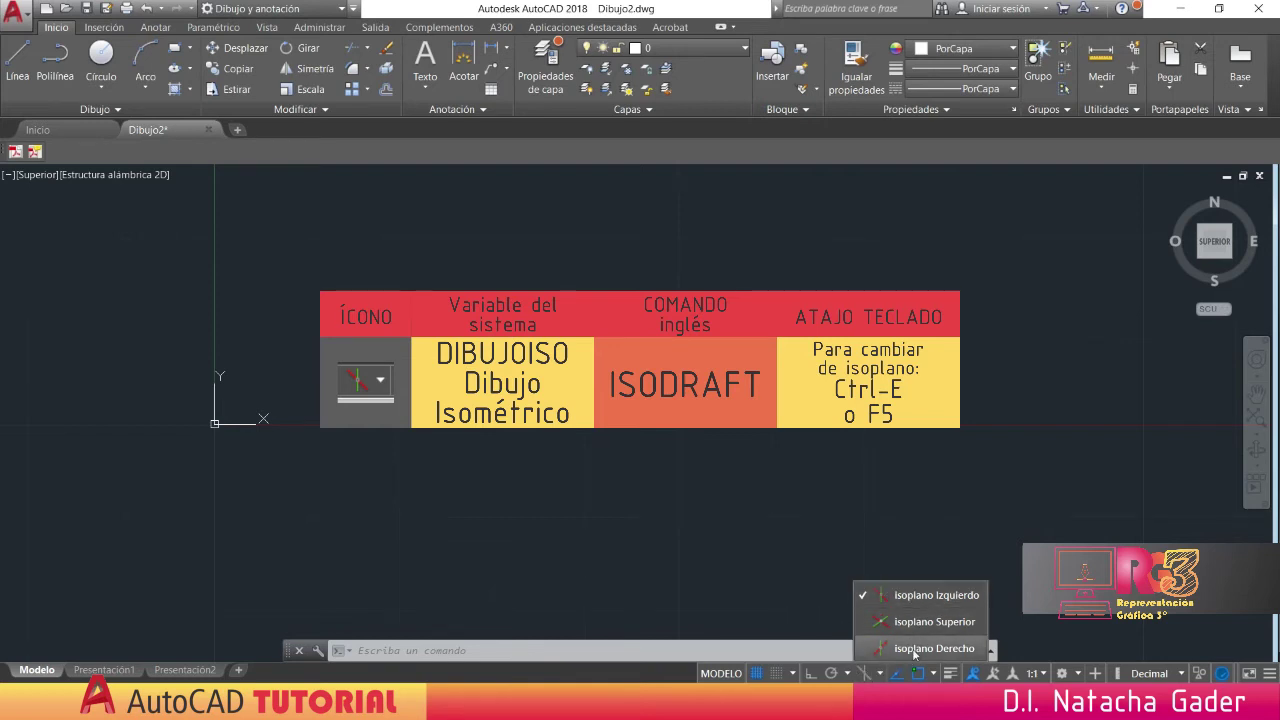
pyautogui.click(862, 674)
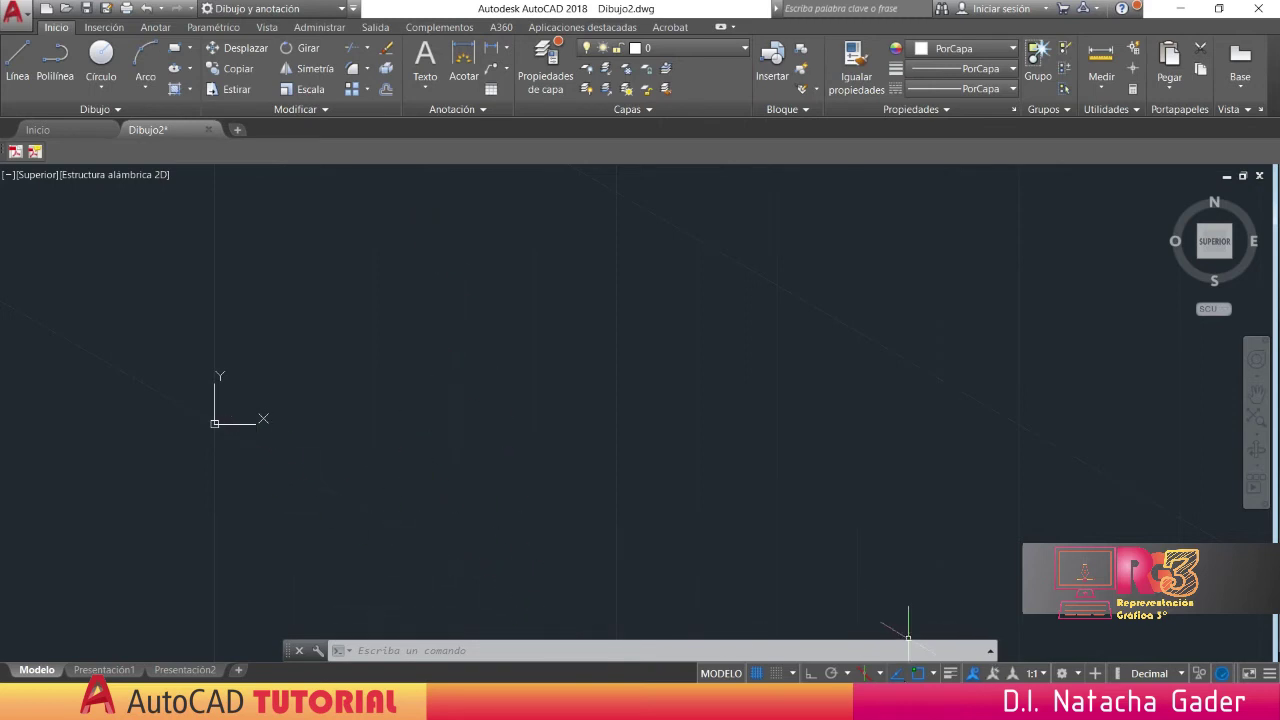
pyautogui.click(879, 673)
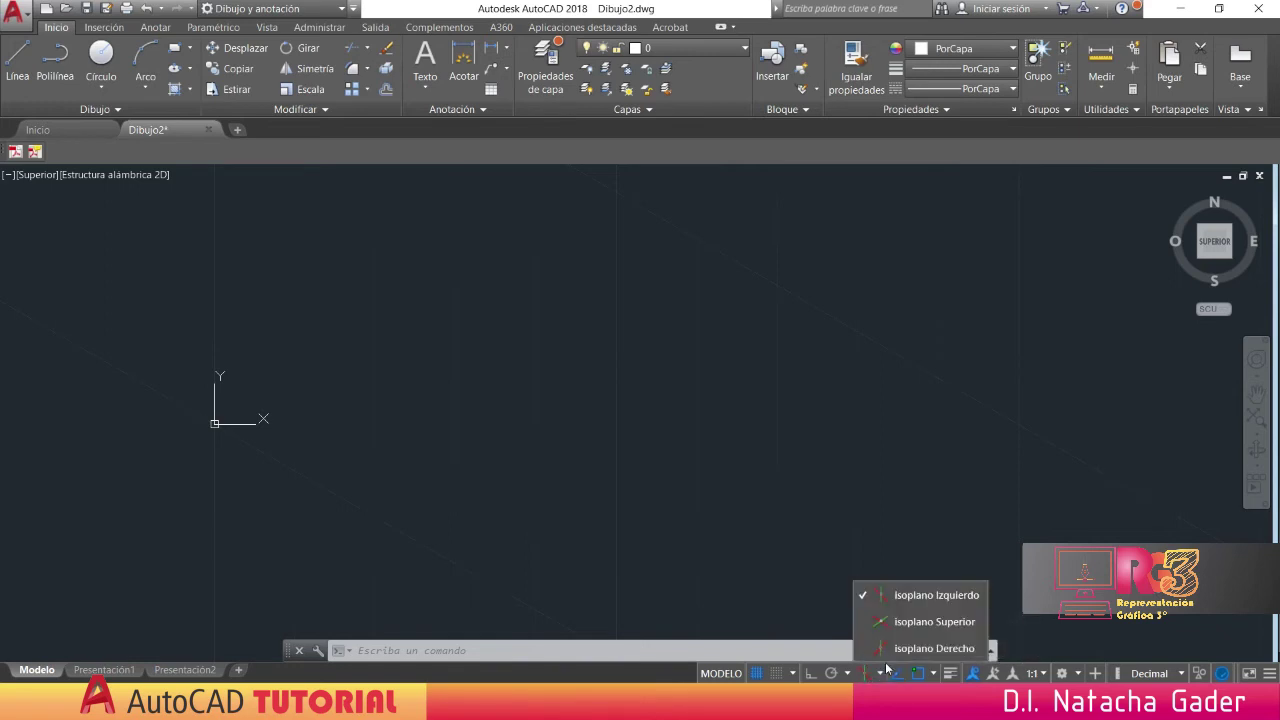
pyautogui.click(897, 622)
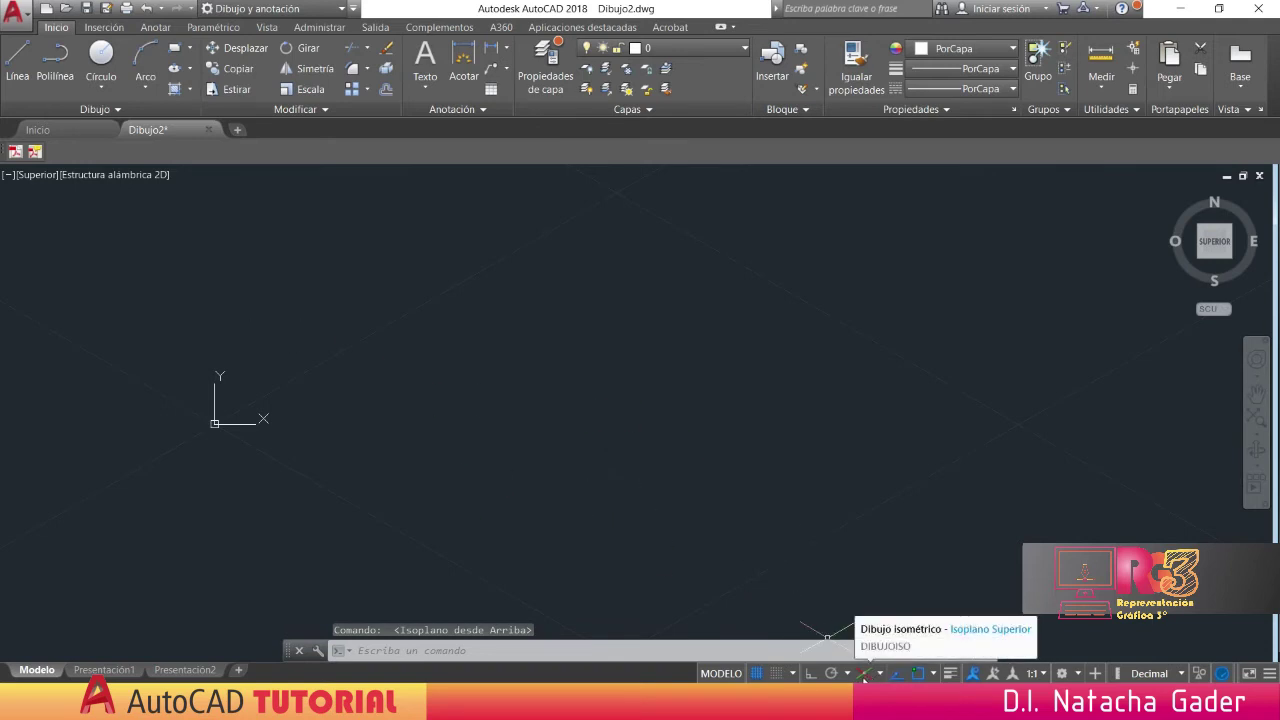
pyautogui.click(864, 674)
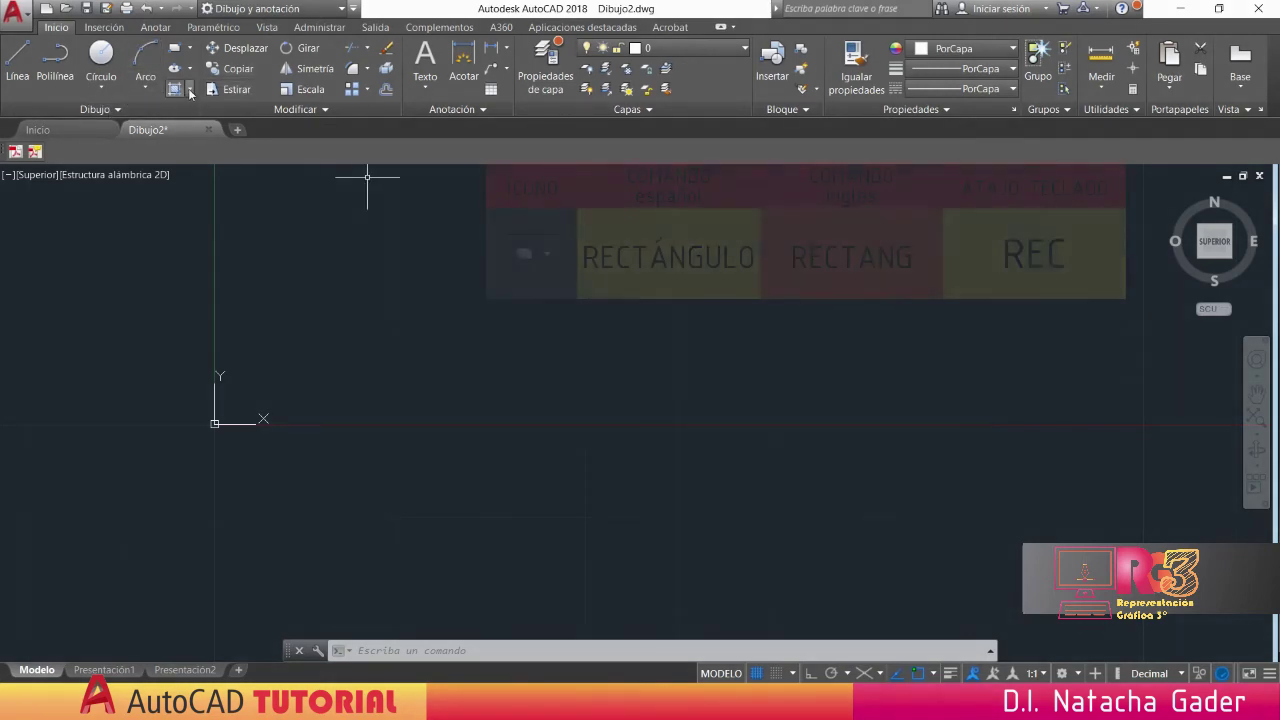
# - Draw a rectangle by two opposite corners in model space, beside the coordinate origin
pyautogui.click(174, 47)
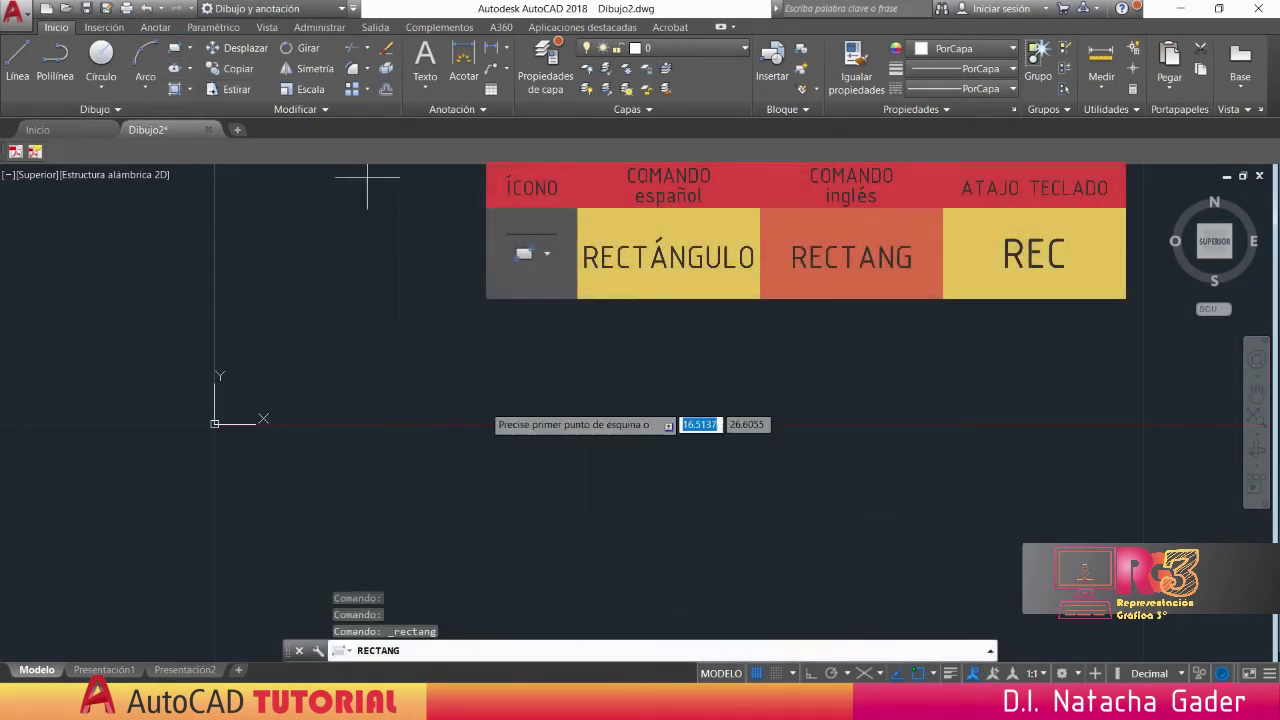
pyautogui.click(347, 291)
pyautogui.click(598, 453)
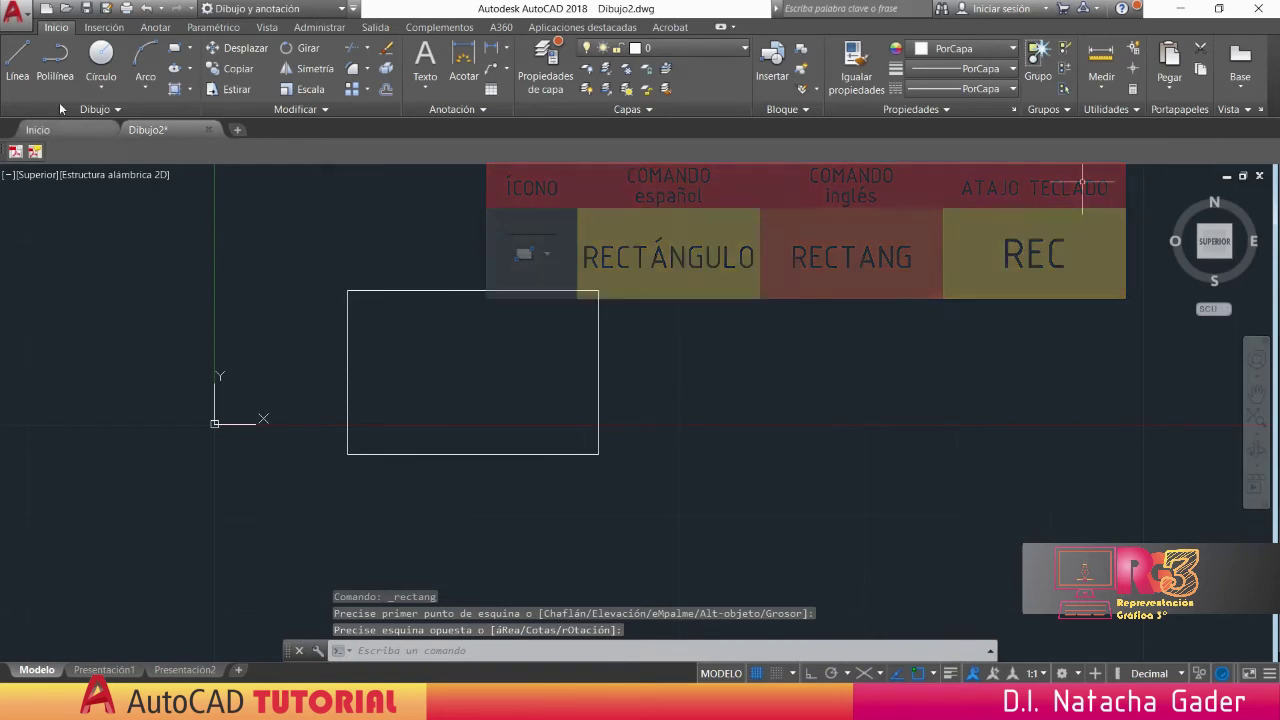
# - Start a line at a point on the extension of the rectangle's upper edge, and cancel the Line command
pyautogui.write('l')
pyautogui.press('Return')
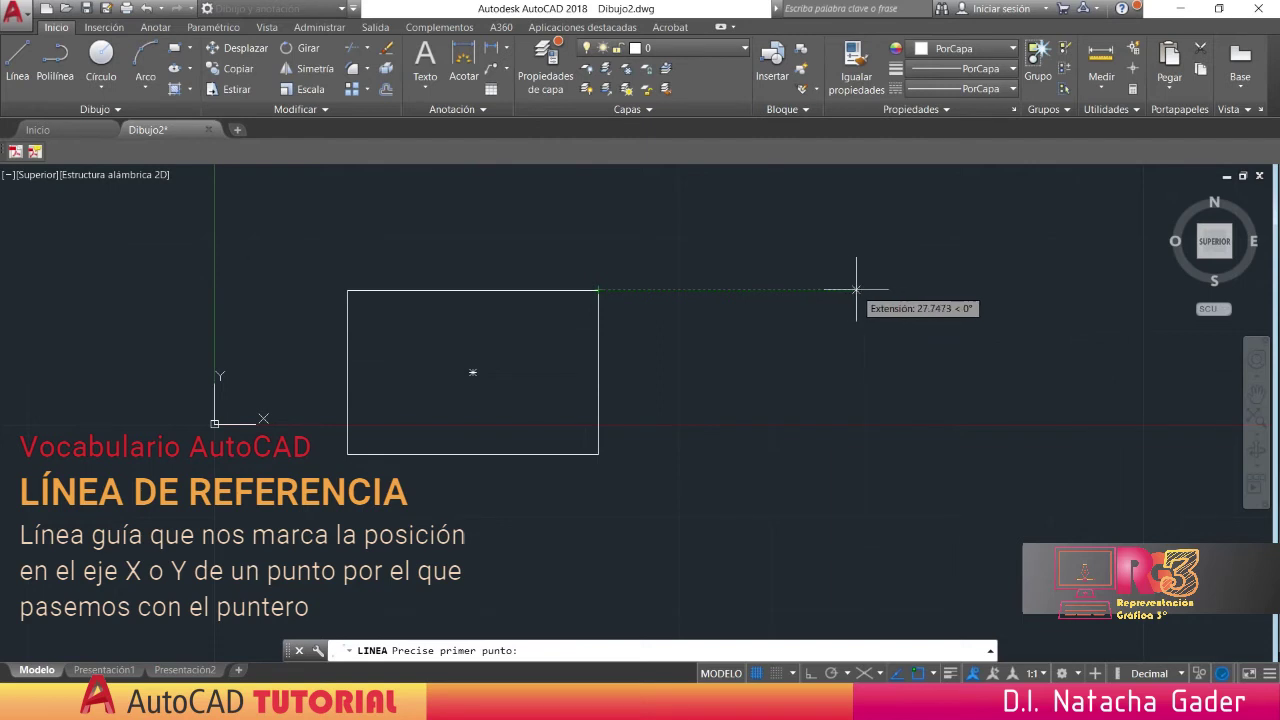
pyautogui.click(856, 290)
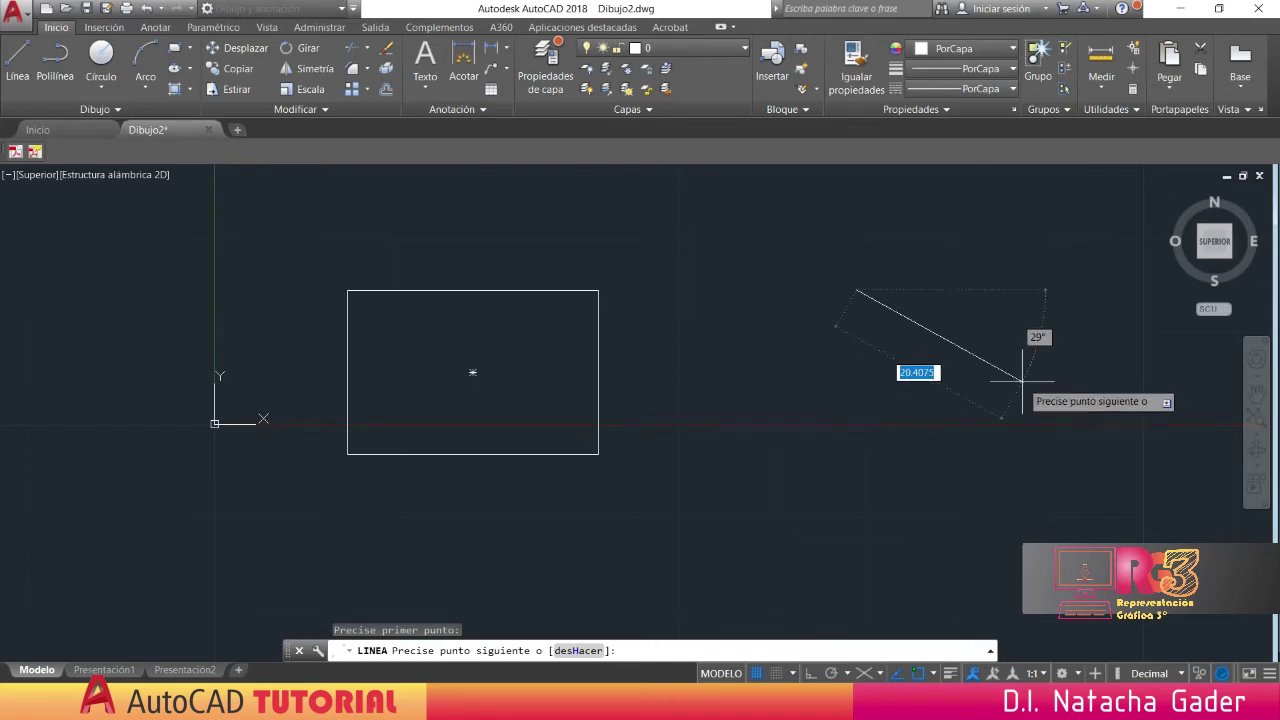
pyautogui.press('Escape')
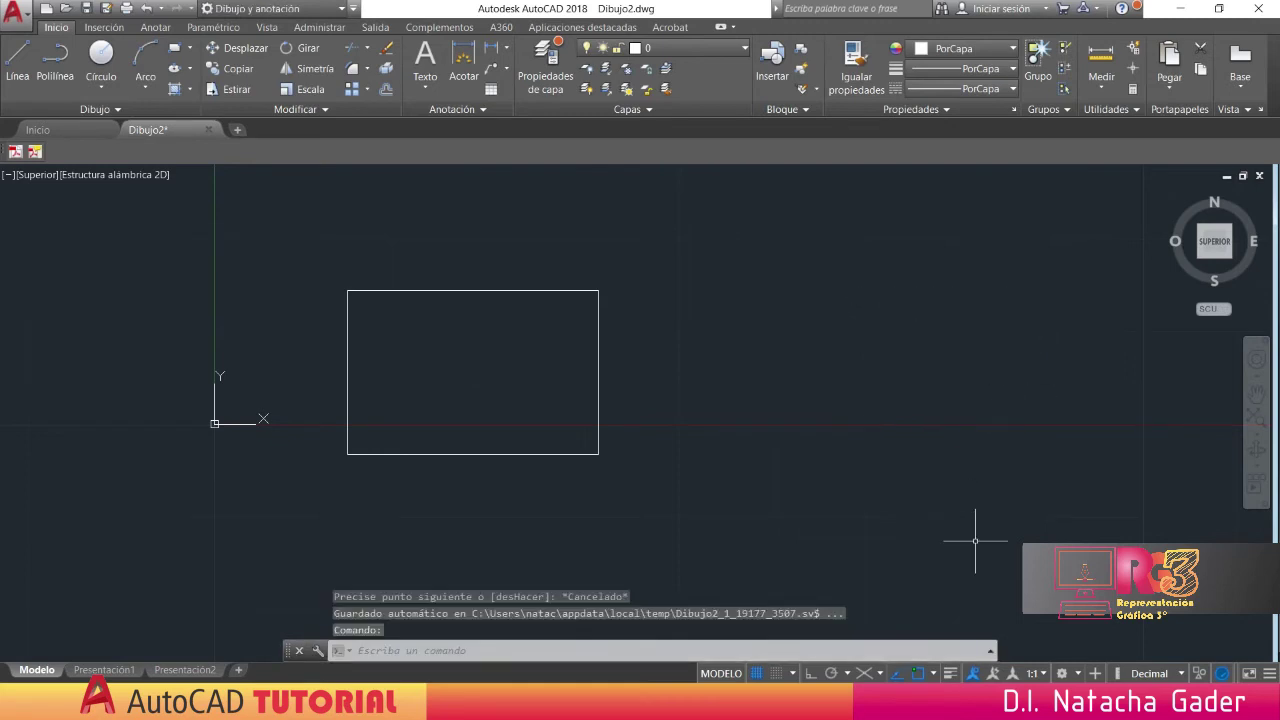
# - Review the object snap types, turning the Tangente snap off and on again
pyautogui.click(934, 675)
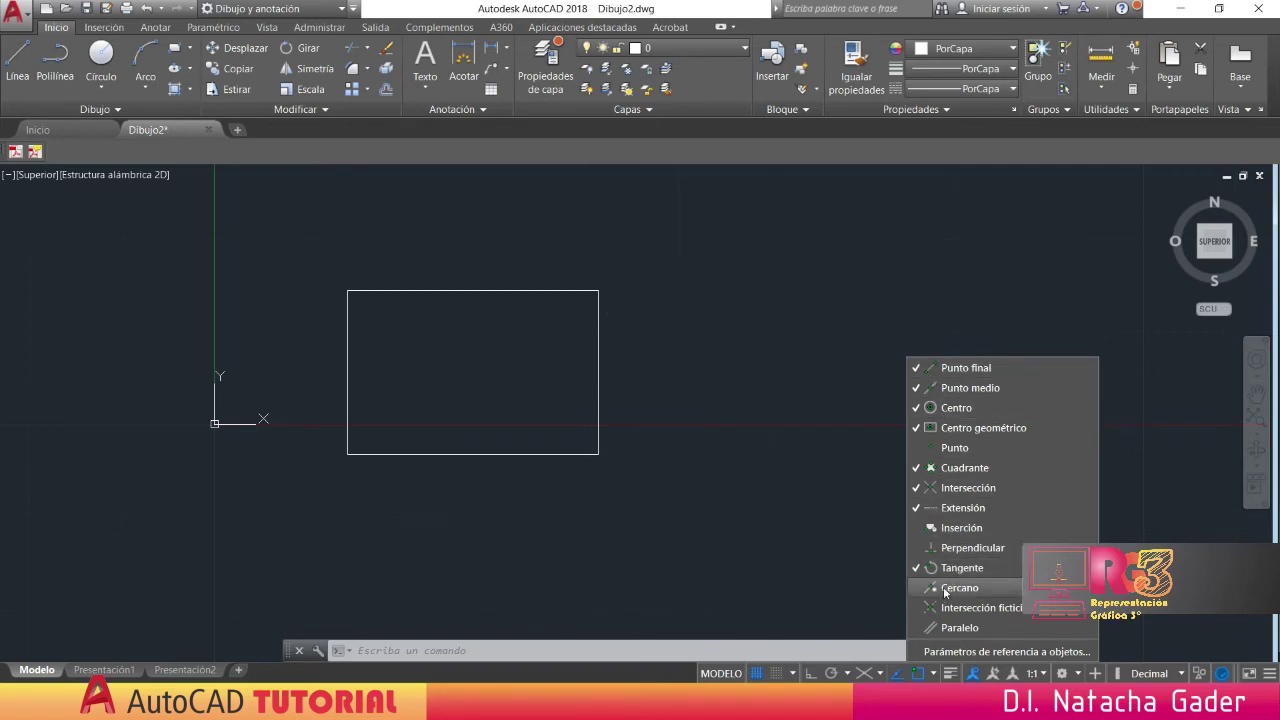
pyautogui.click(917, 568)
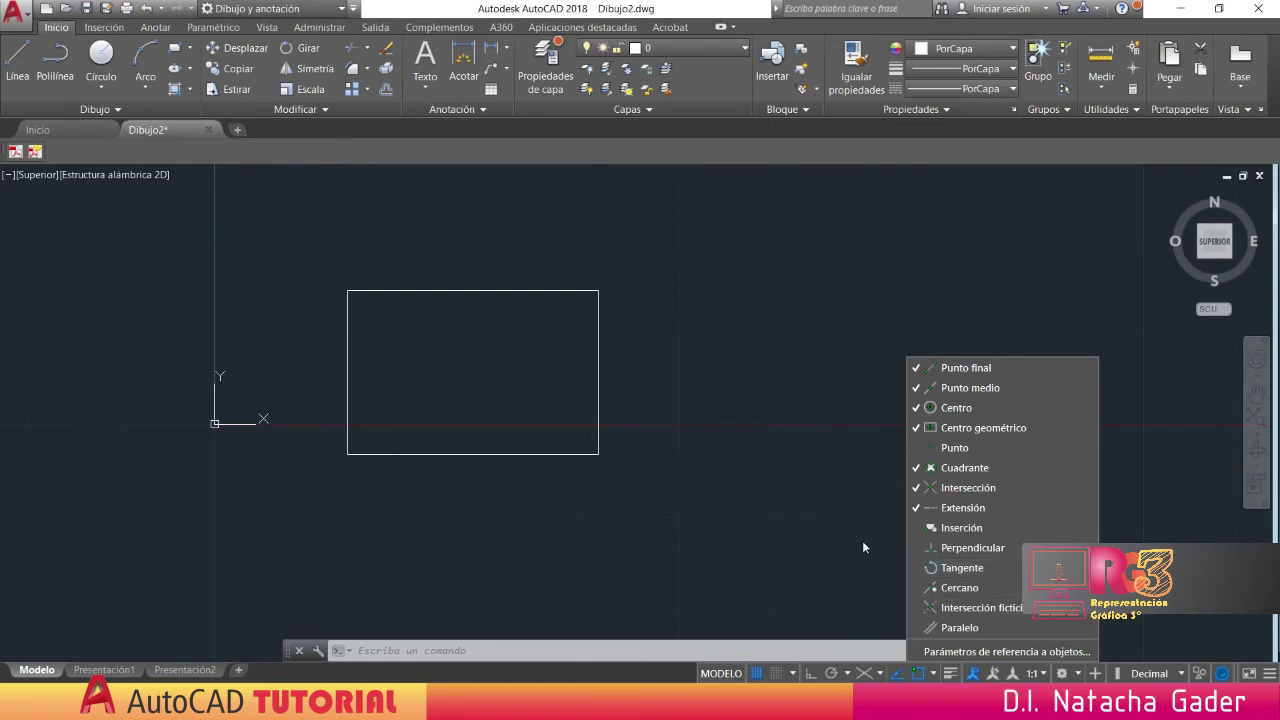
pyautogui.click(913, 568)
pyautogui.click(933, 678)
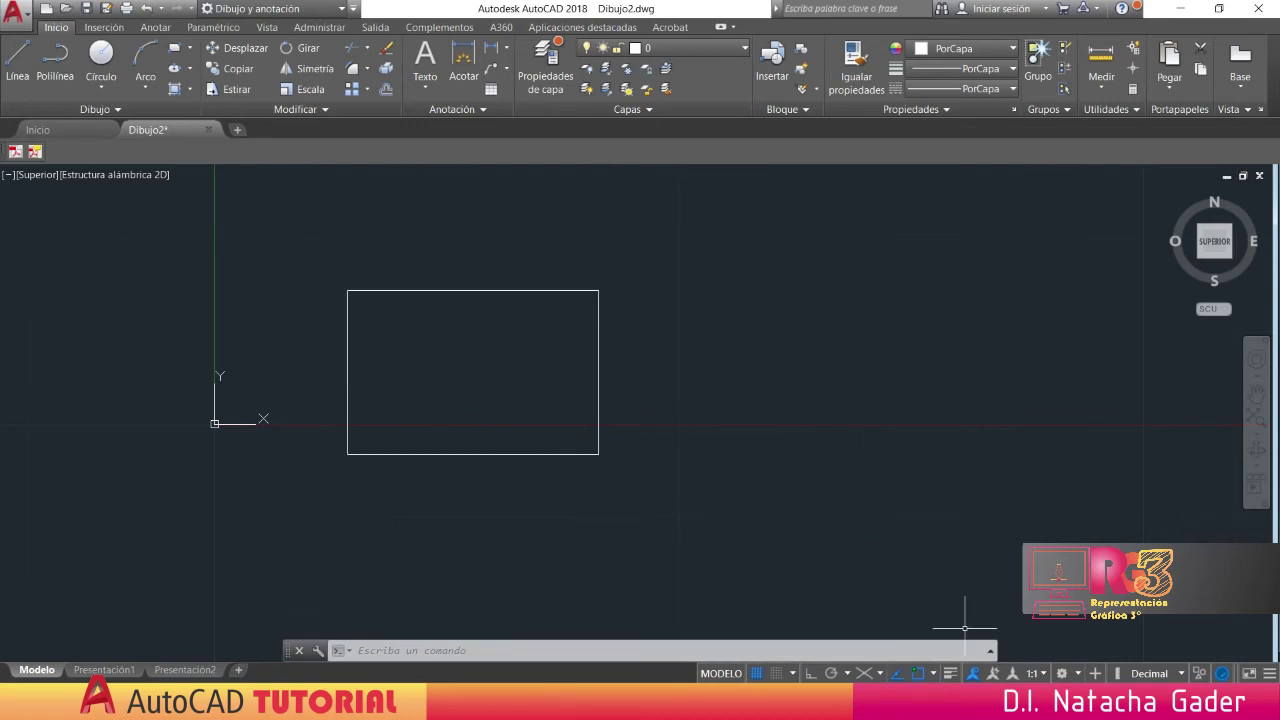
# - Compare the Line command over the rectangle with object snap off and on, review the snap types, and cancel the line
pyautogui.click(919, 674)
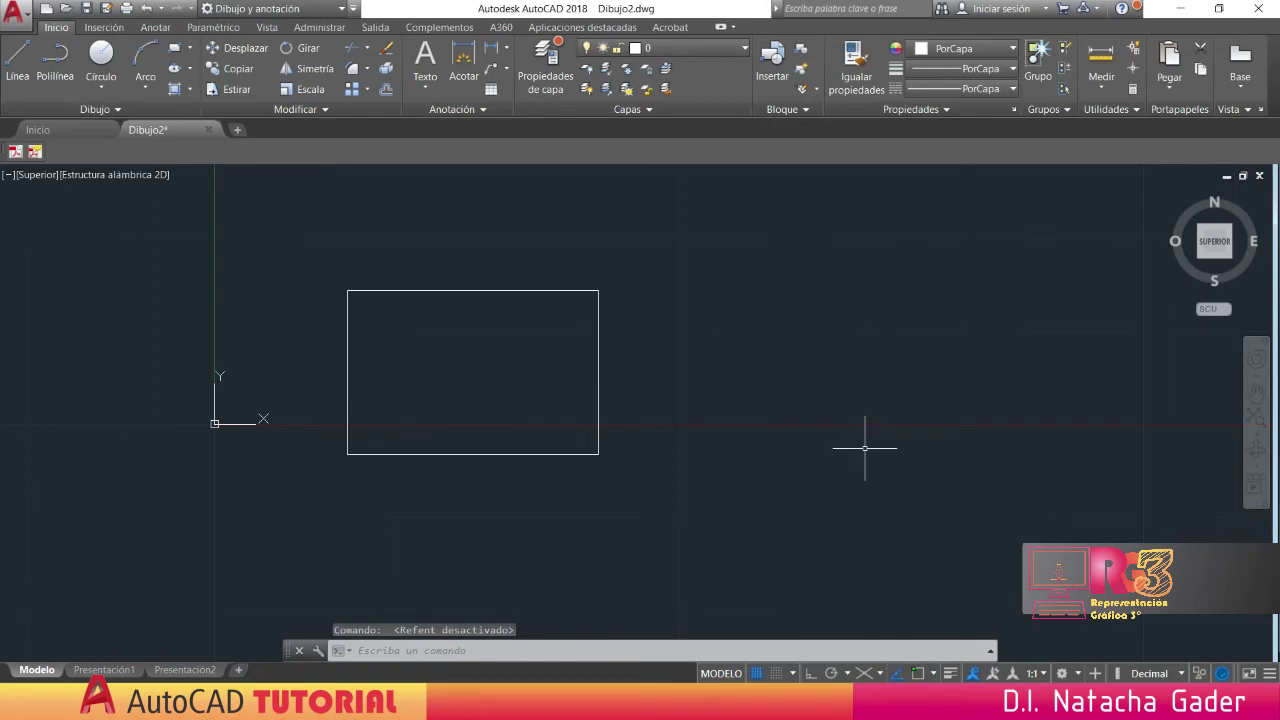
pyautogui.click(17, 60)
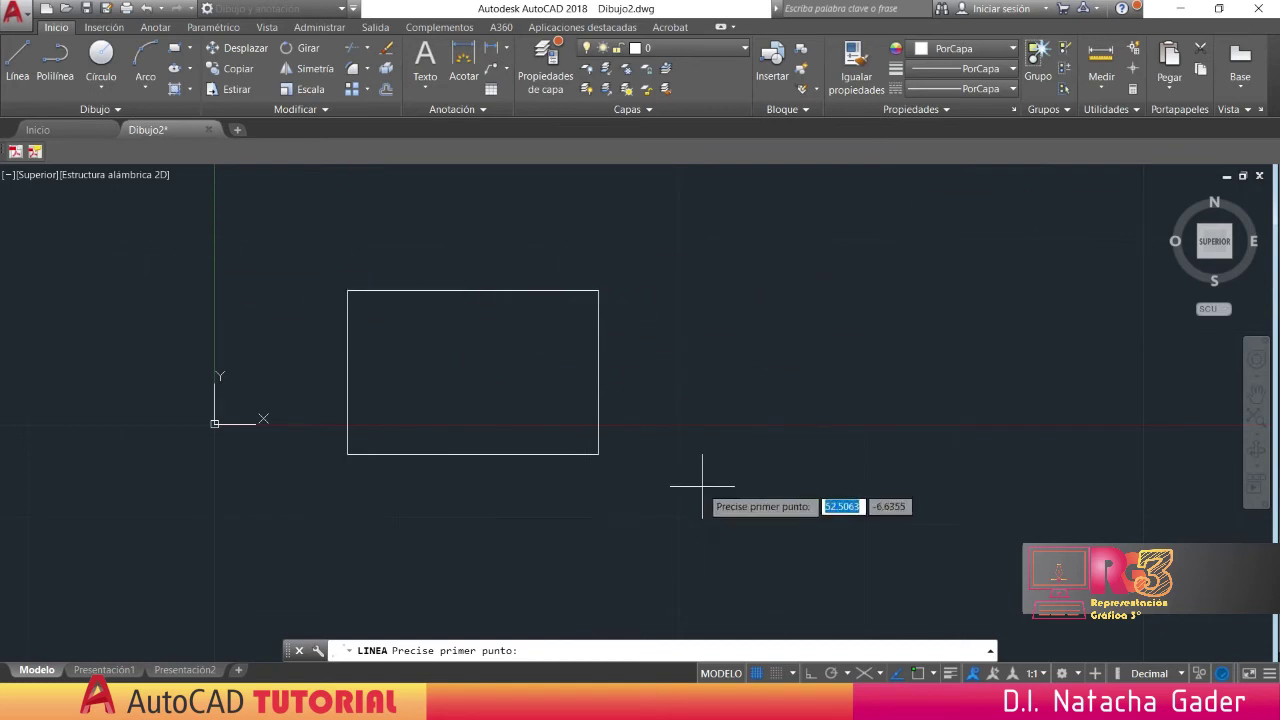
pyautogui.click(920, 674)
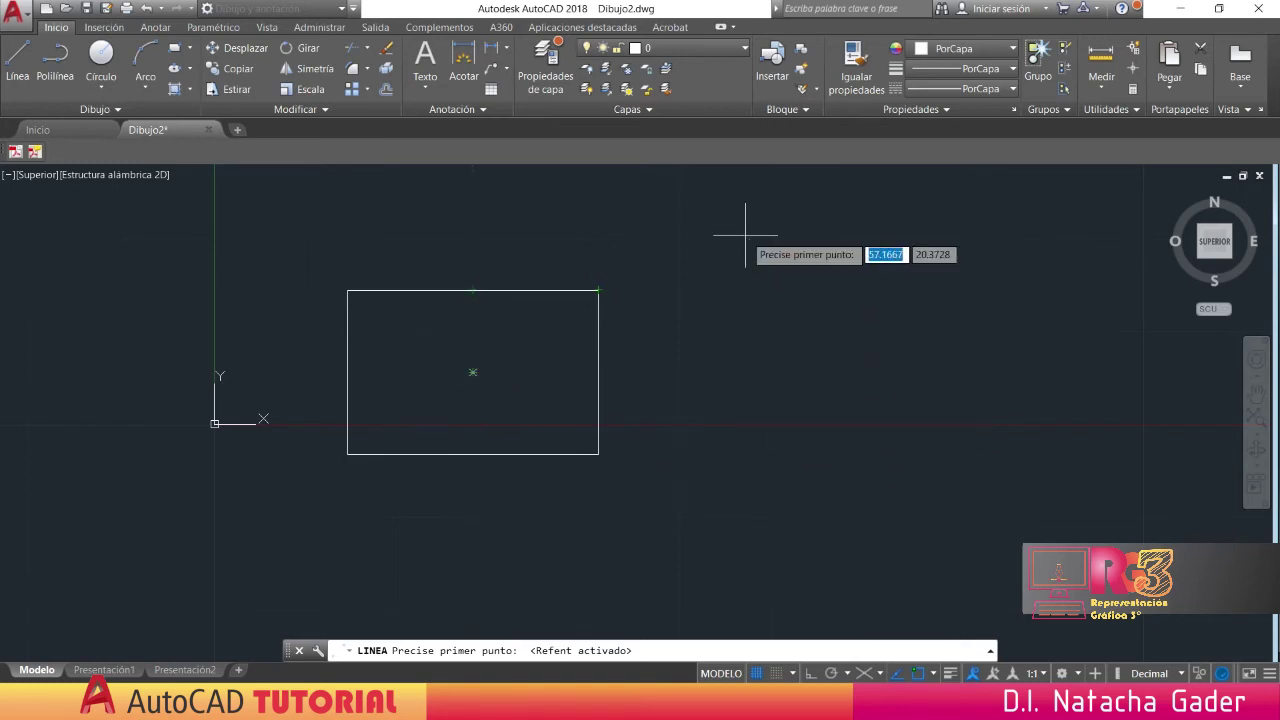
pyautogui.click(933, 673)
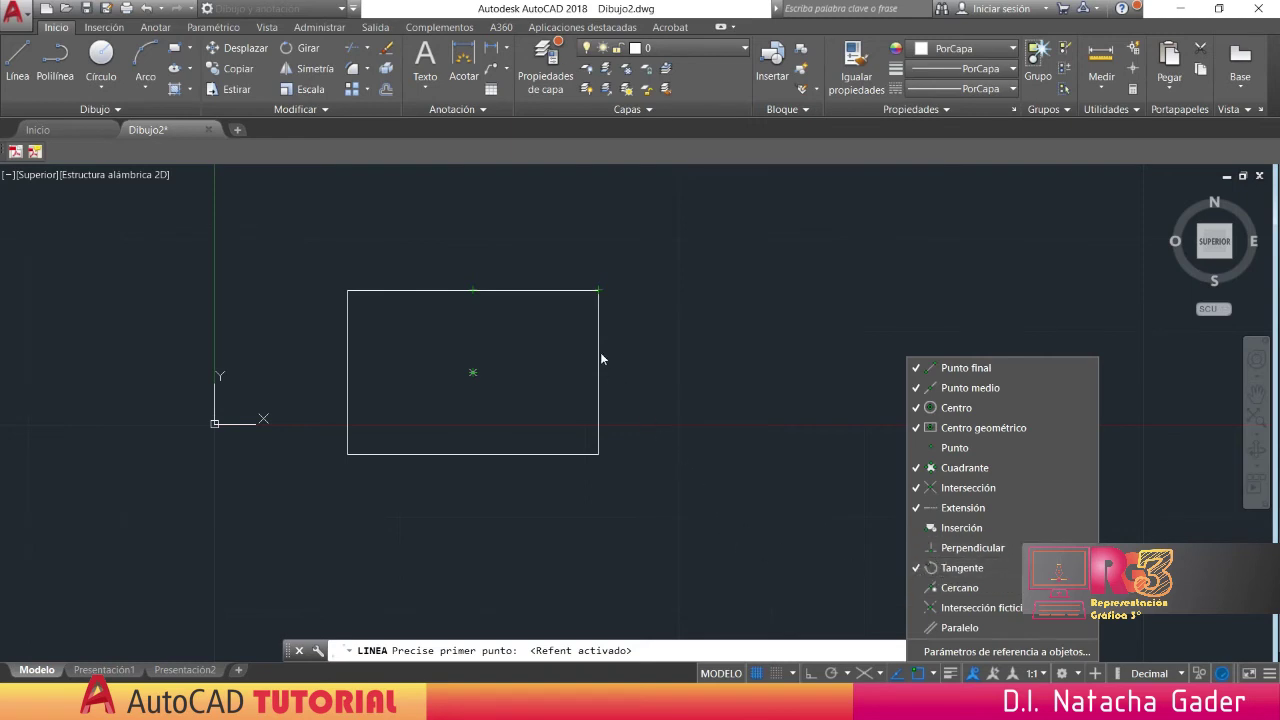
pyautogui.click(653, 328)
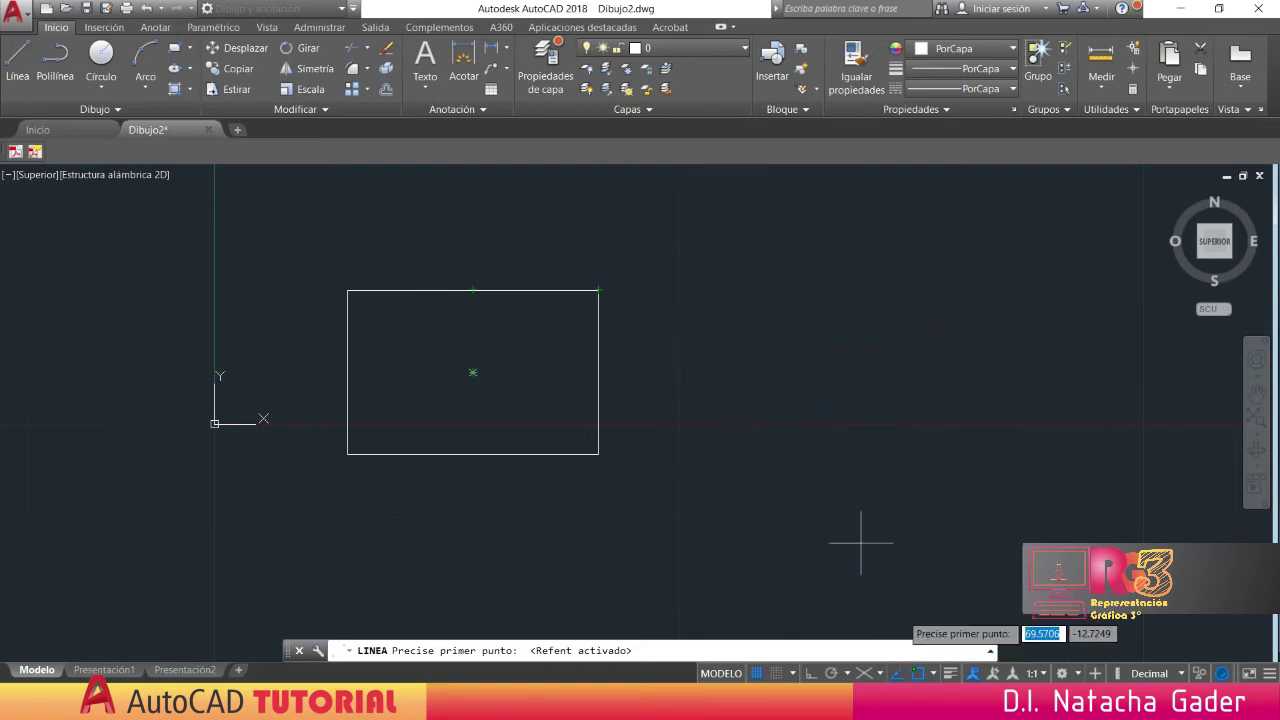
pyautogui.press('Escape')
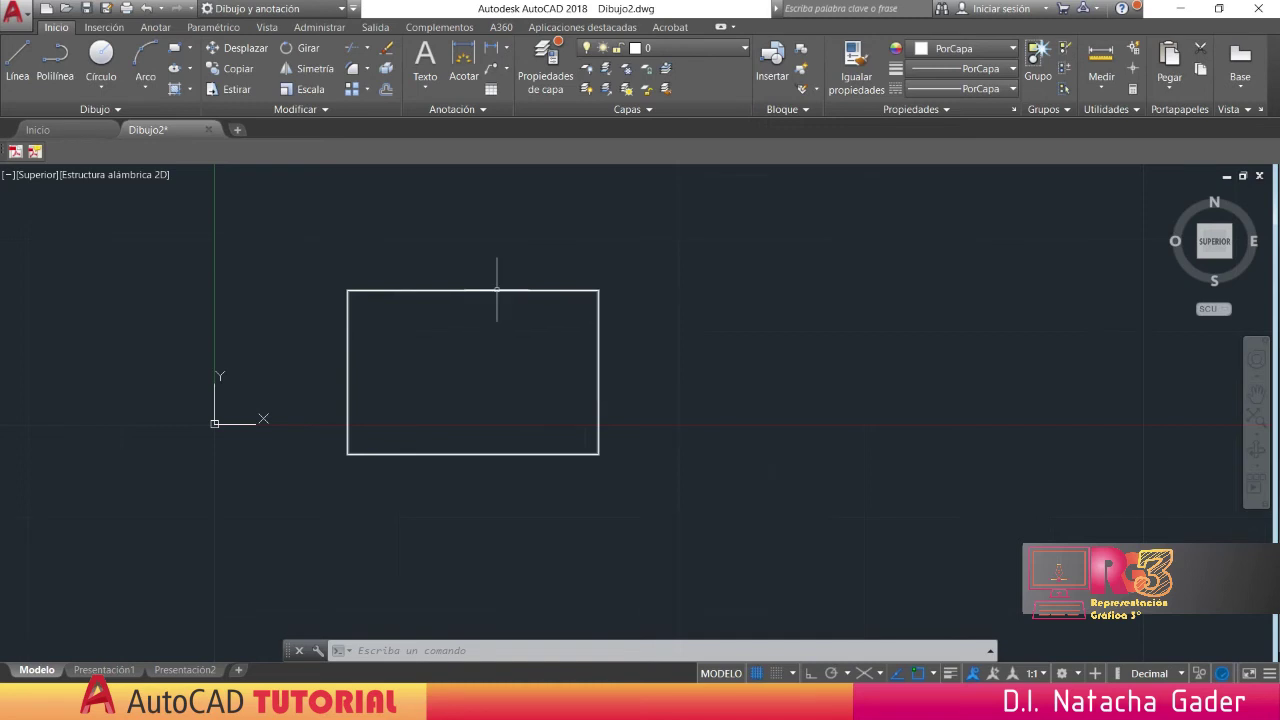
# - Turn the lineweight display on and off again, and review the available annotation scales without changing the selection
pyautogui.click(949, 674)
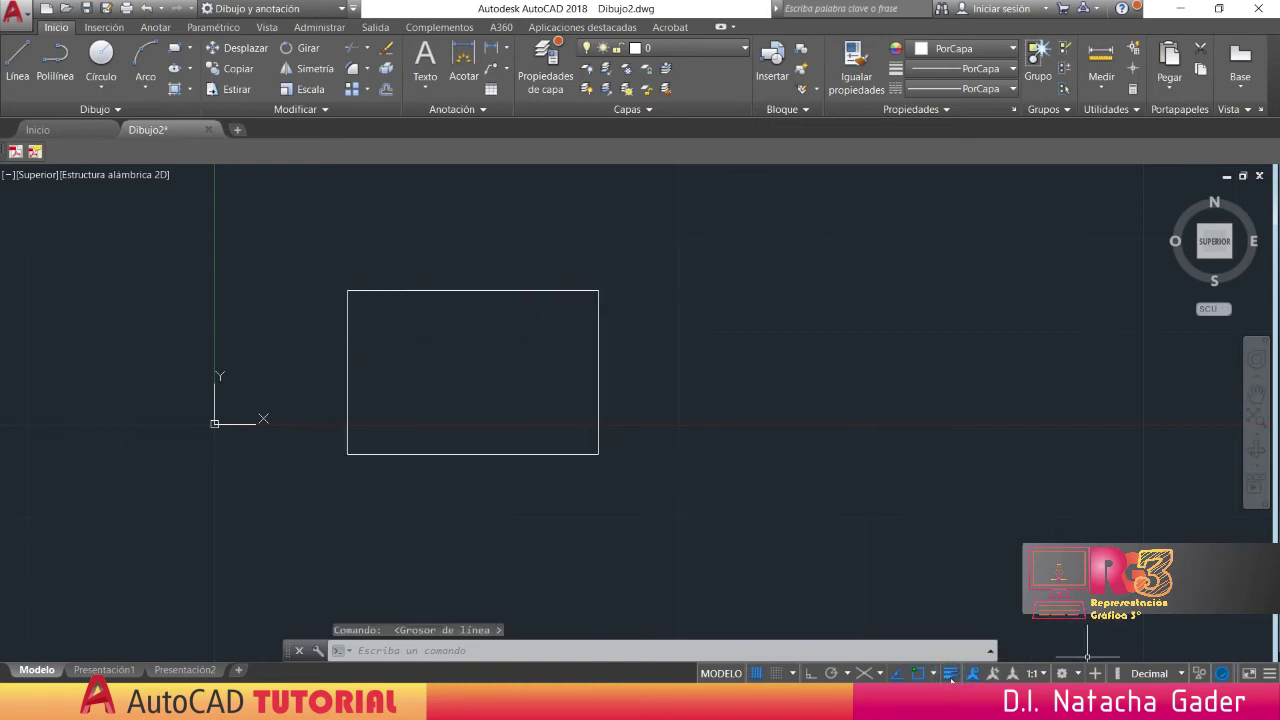
pyautogui.click(950, 675)
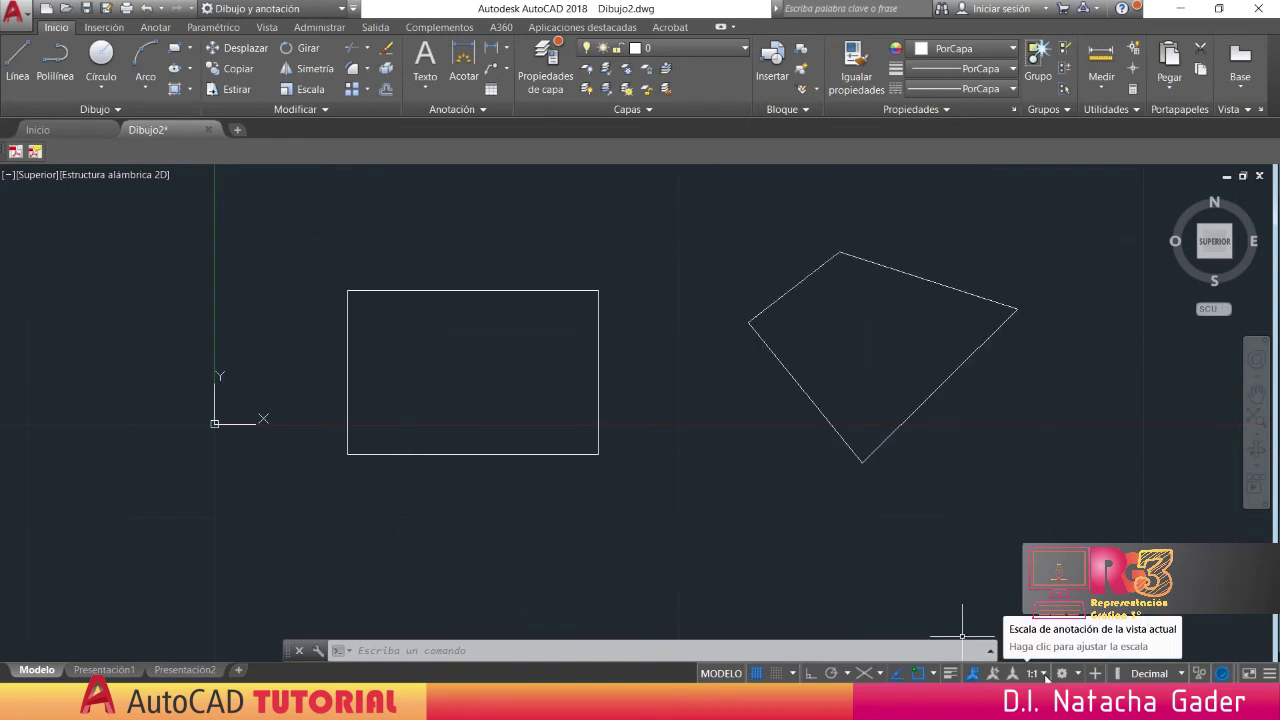
pyautogui.click(1044, 677)
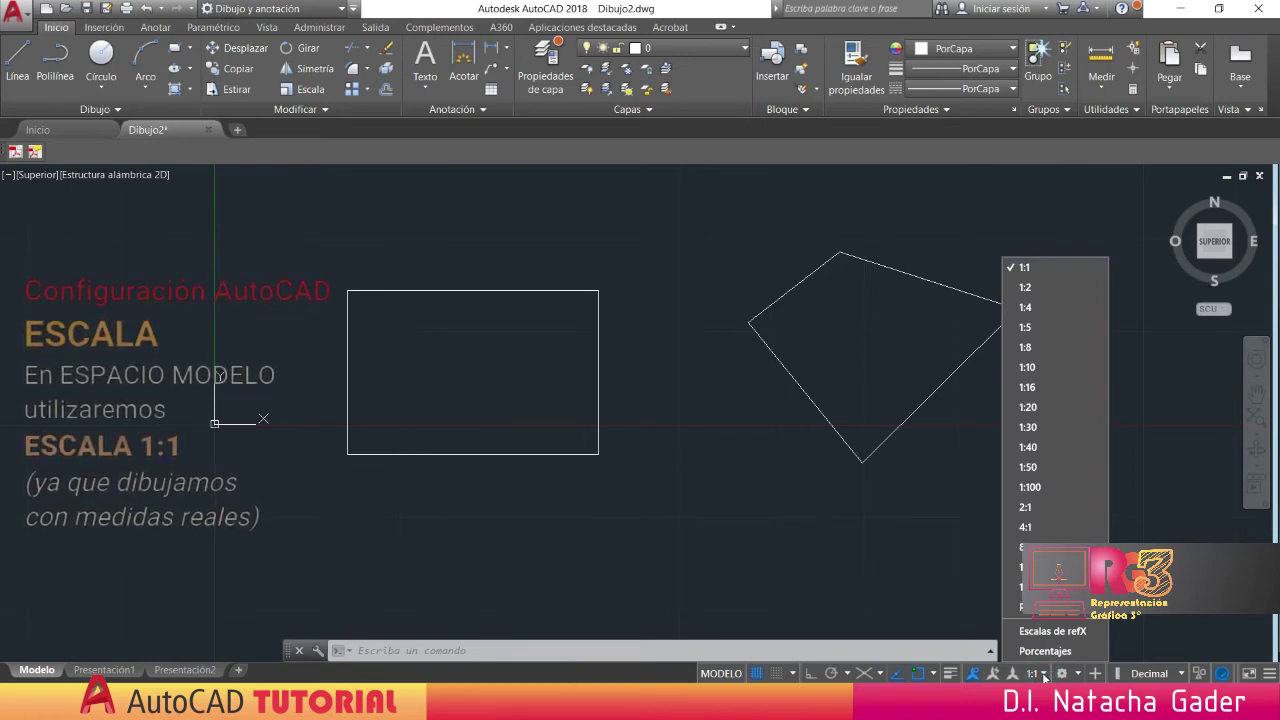
pyautogui.click(1044, 677)
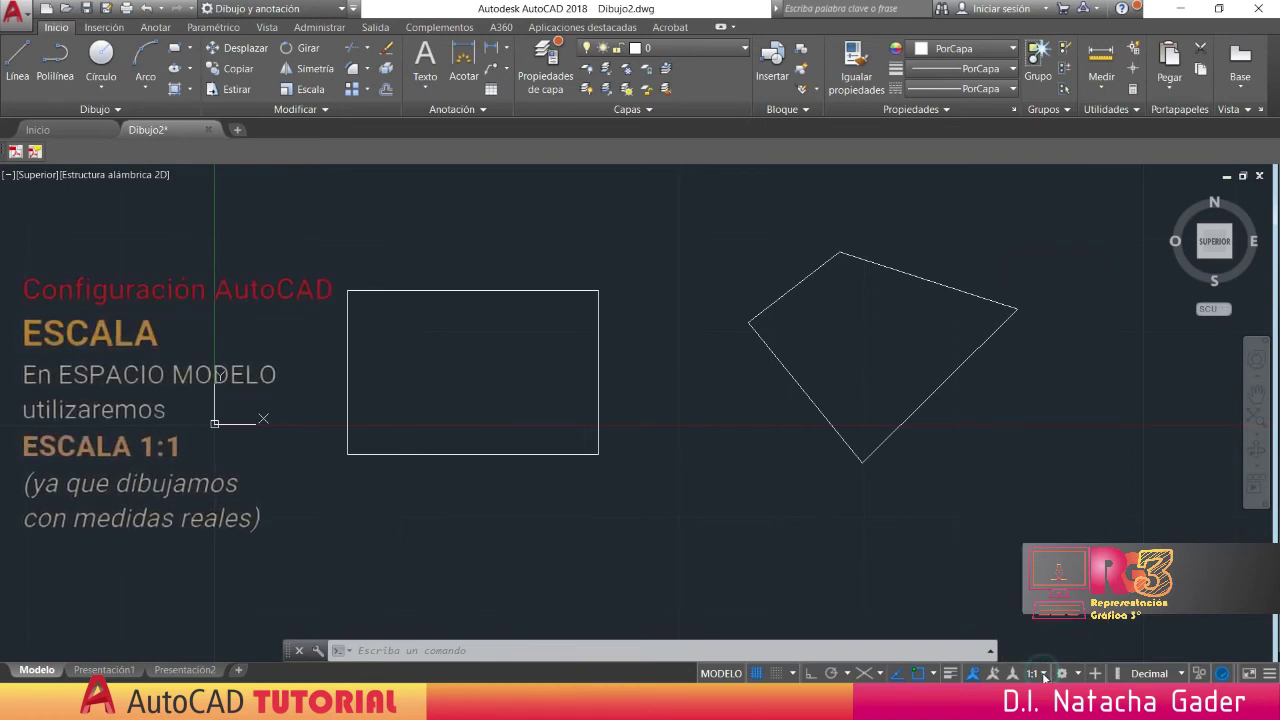
# - Select the viewport border in Presentación1 to check the viewport's scale, and return to model space
pyautogui.click(105, 670)
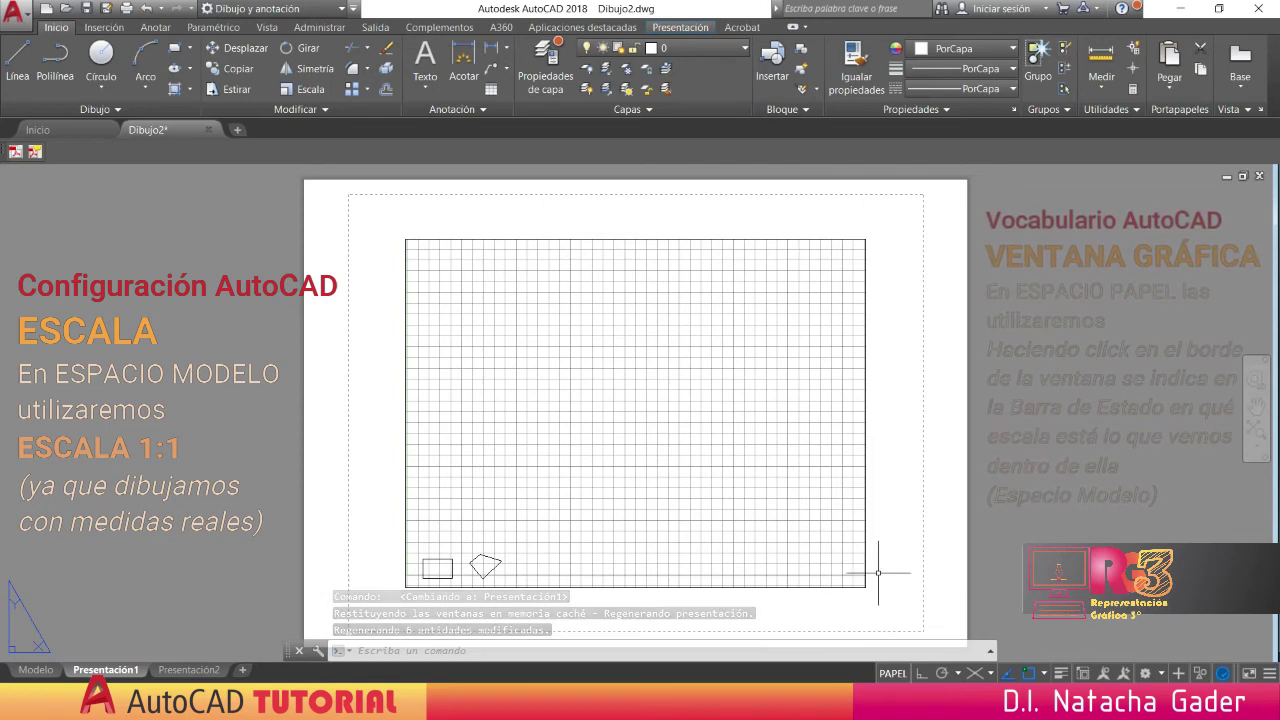
pyautogui.click(826, 587)
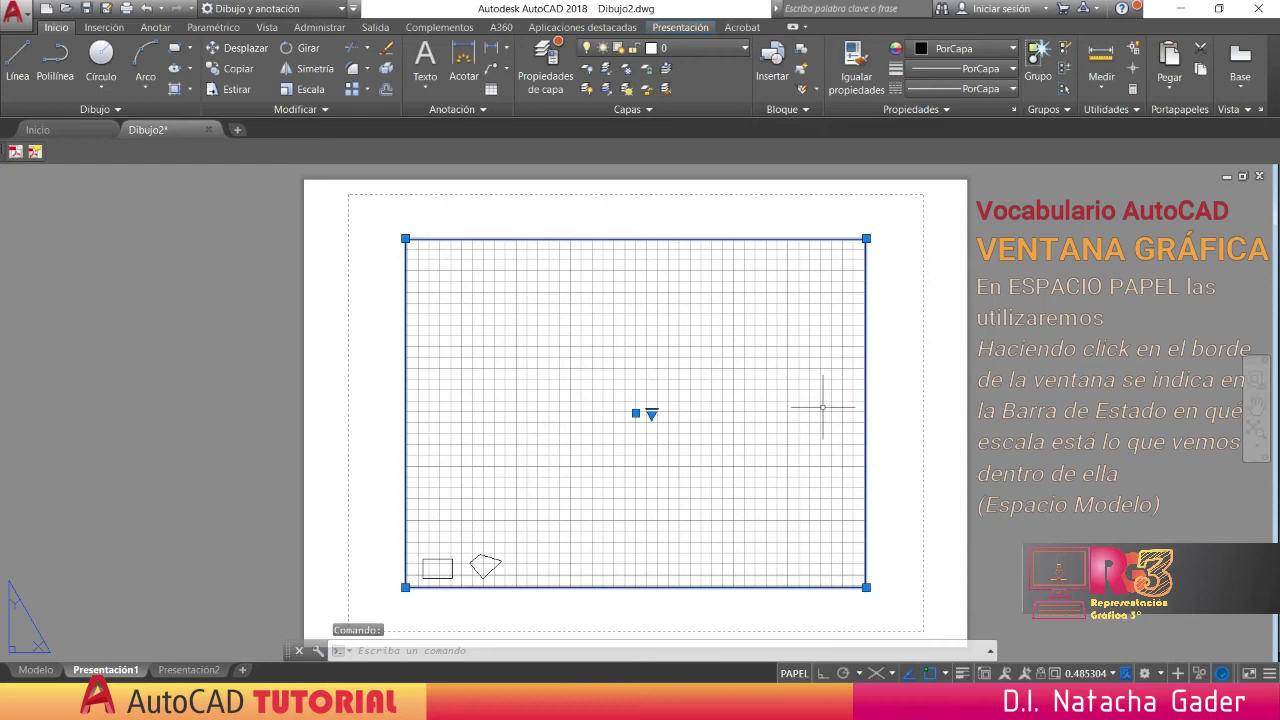
pyautogui.click(35, 670)
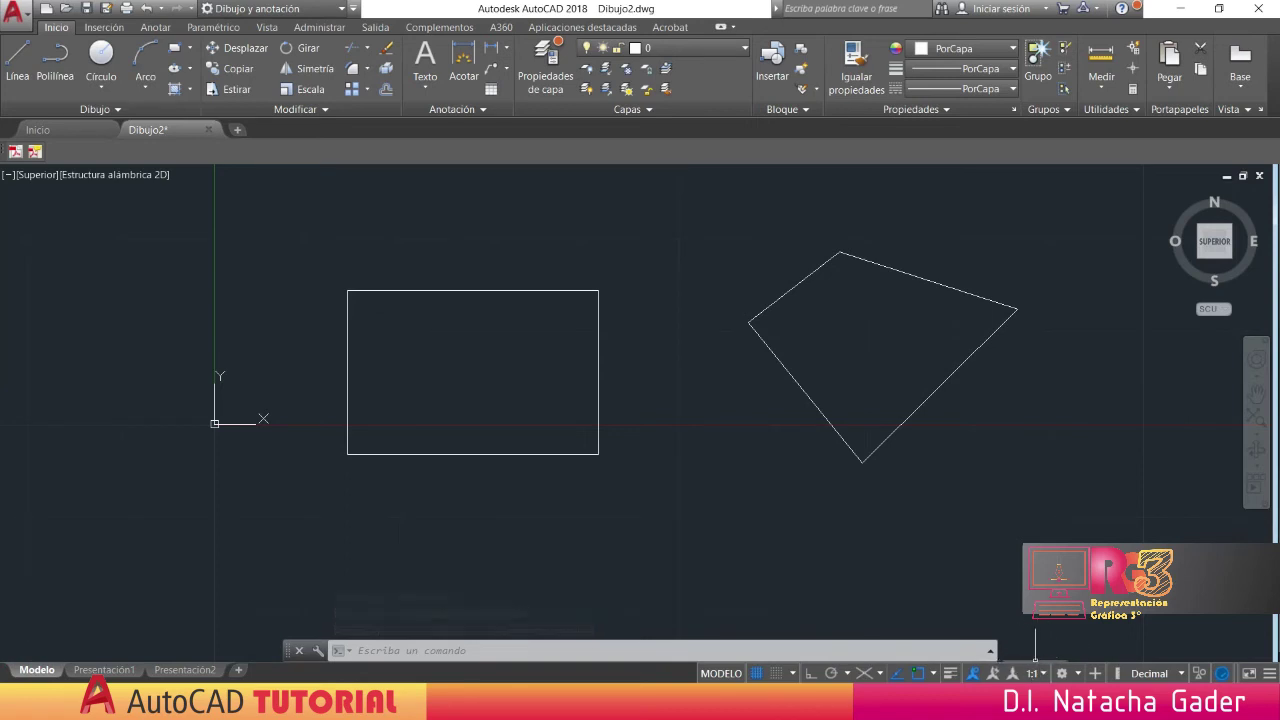
# - Review the workspace options and the available drawing unit formats without changing the selection
pyautogui.click(1078, 676)
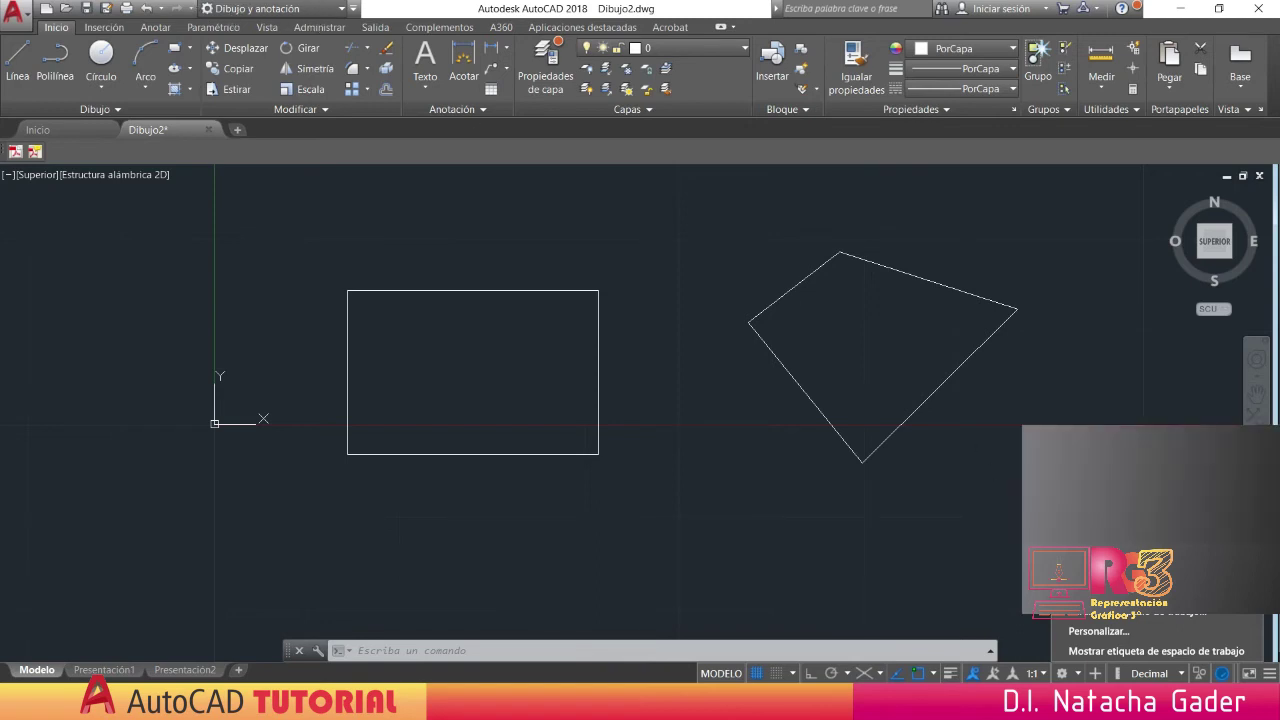
pyautogui.press('Escape')
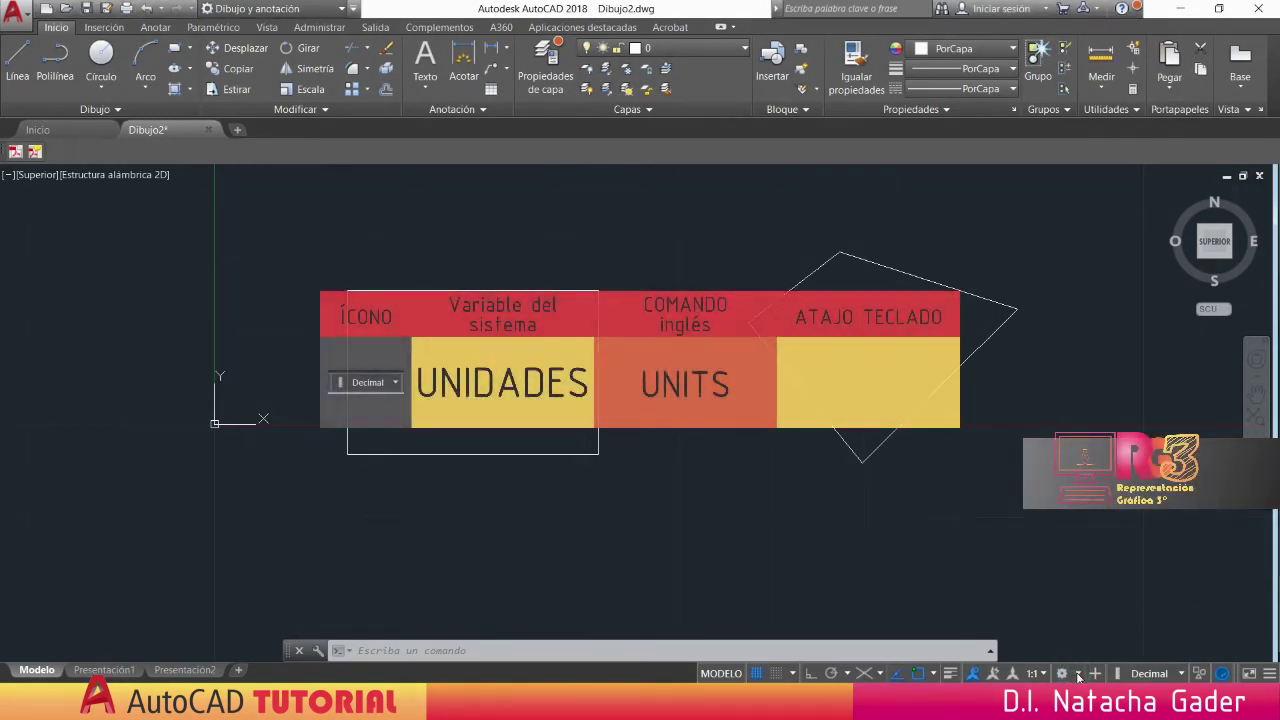
pyautogui.click(1182, 674)
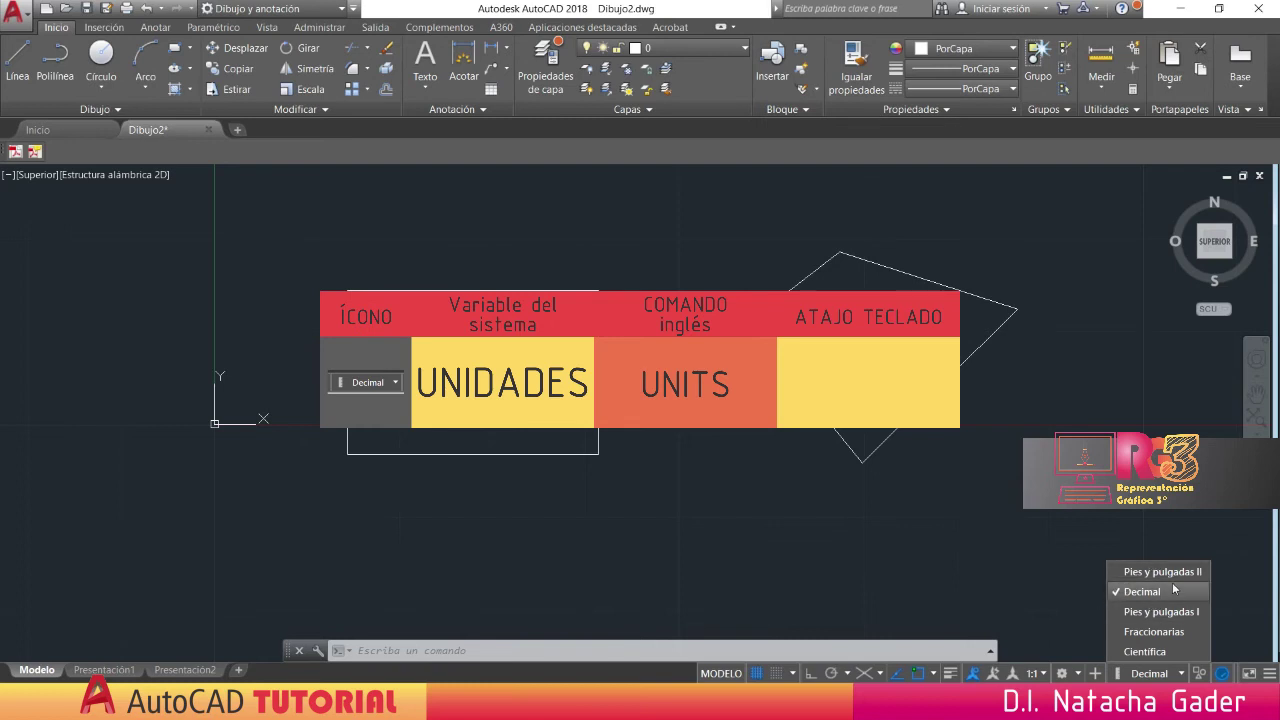
pyautogui.click(1025, 580)
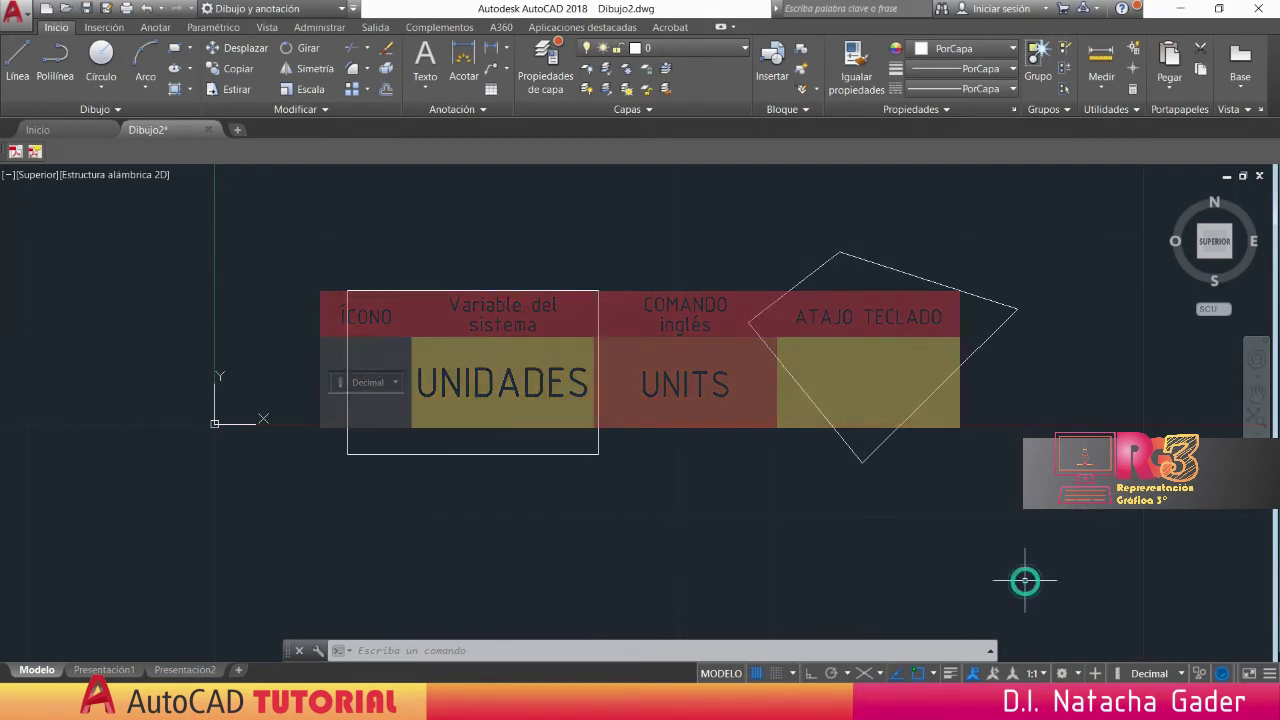
# - Review the status bar customization options, hiding the Modo Orto control and showing it again
pyautogui.click(1268, 676)
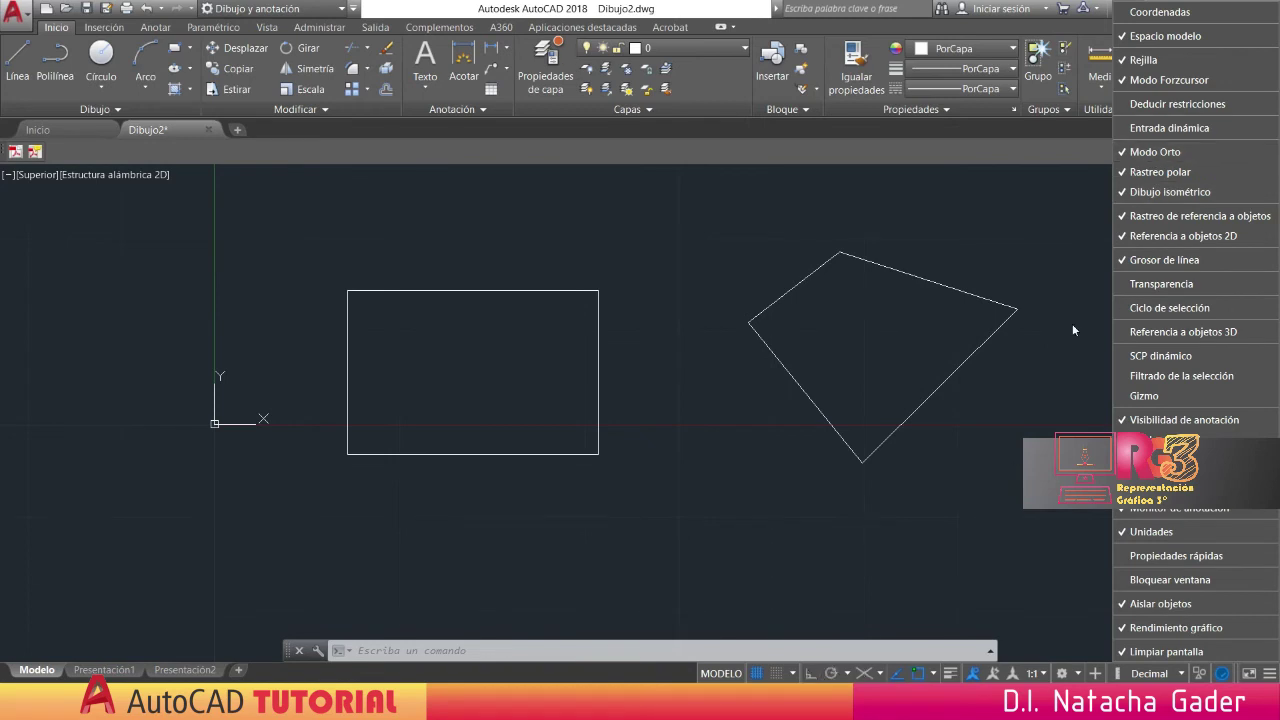
pyautogui.click(1140, 152)
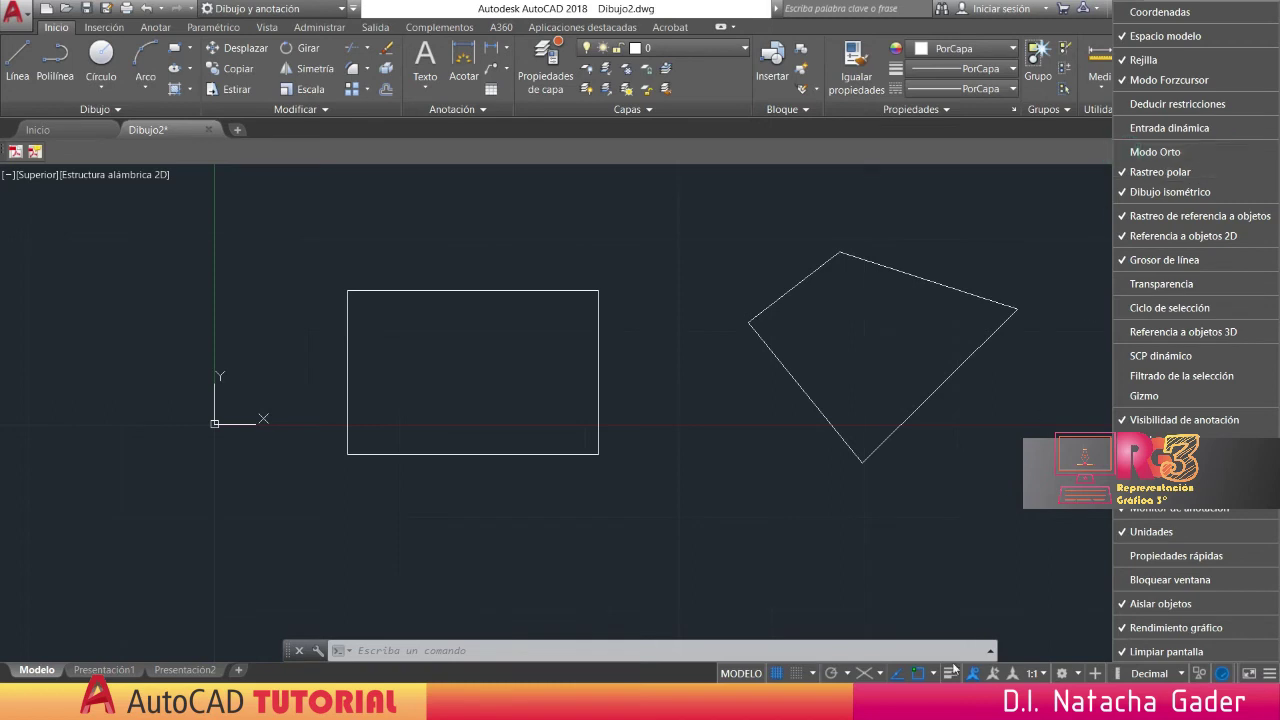
pyautogui.click(1135, 152)
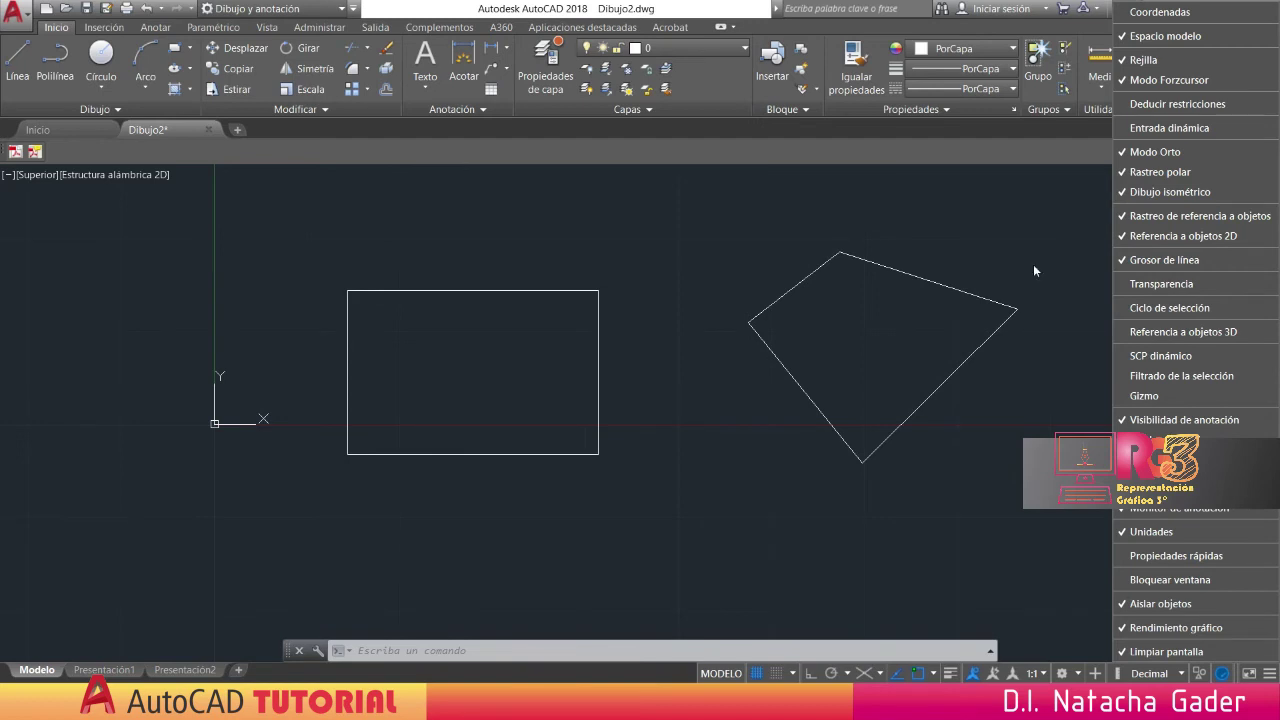
pyautogui.click(760, 548)
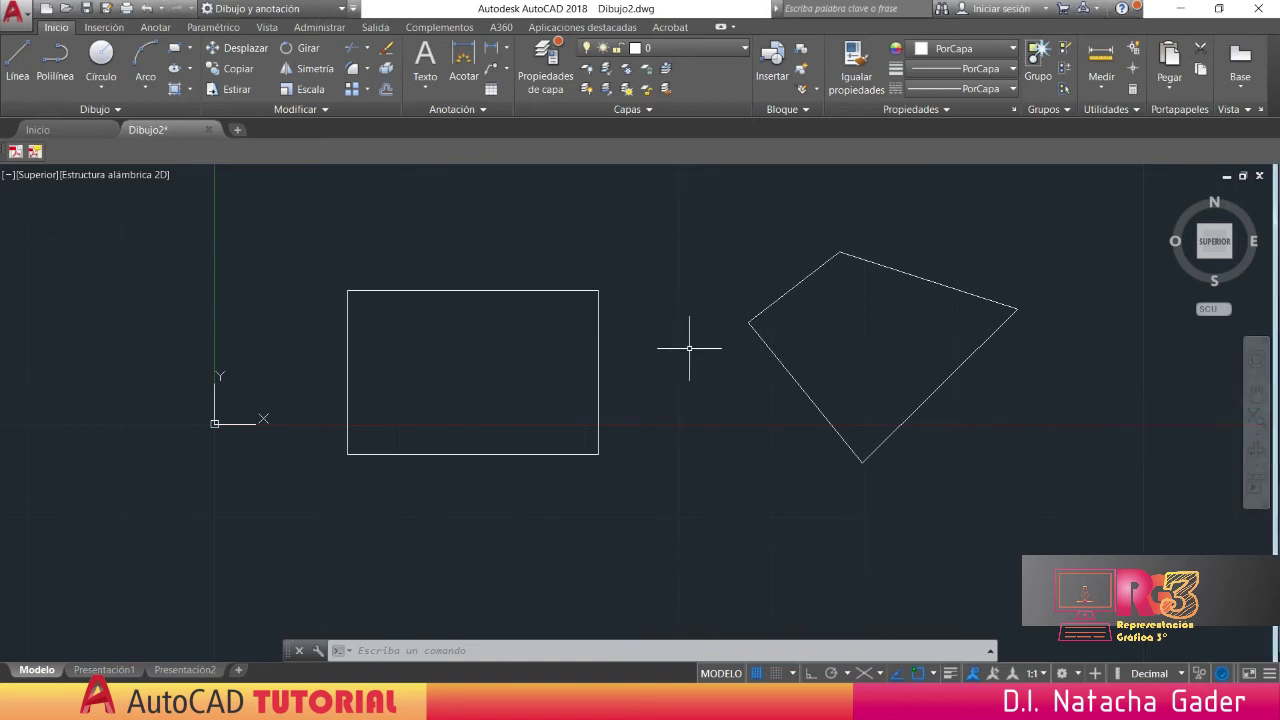
# - Select the rectangle with a crossing selection, pan across both shapes and back, and clear the selection
pyautogui.moveTo(709, 343)
pyautogui.mouseDown()
pyautogui.moveTo(580, 371)
pyautogui.moveTo(590, 378)
pyautogui.mouseUp()
pyautogui.moveTo(770, 379); pyautogui.dragTo(480, 434, button='middle')
pyautogui.moveTo(826, 366); pyautogui.dragTo(686, 411, button='middle')
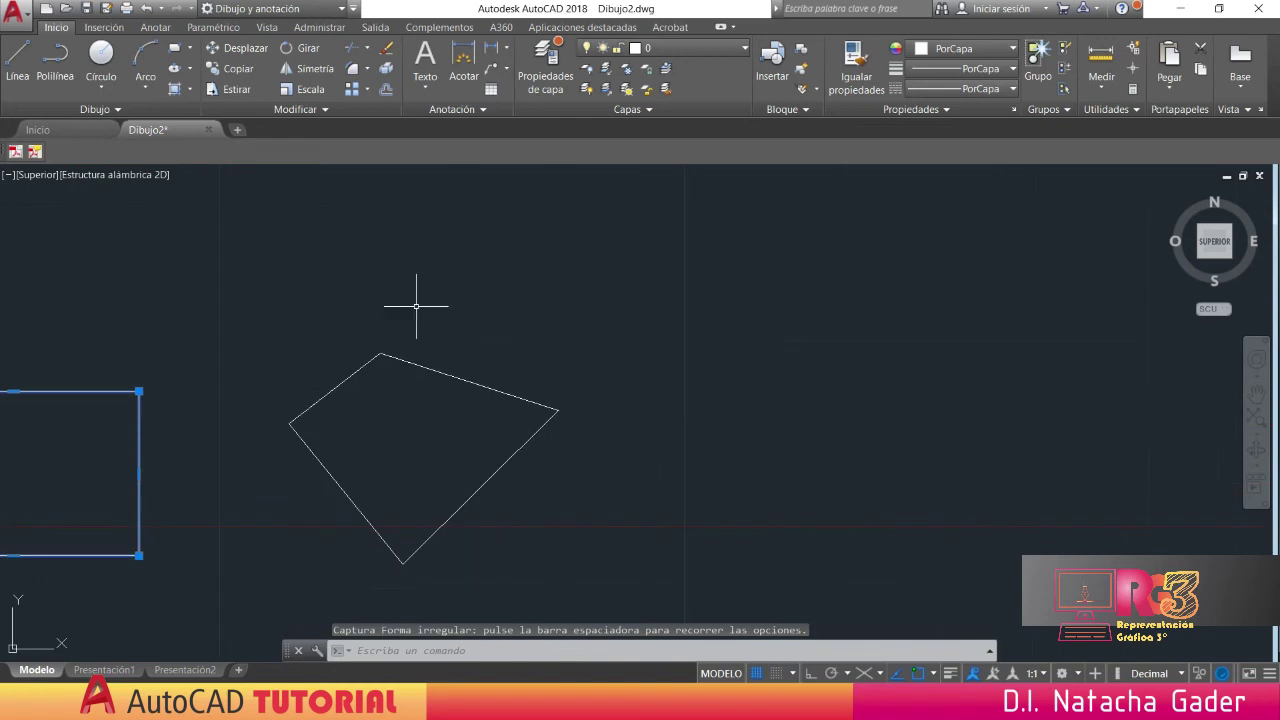
pyautogui.moveTo(260, 357)
pyautogui.mouseDown(button='middle')
pyautogui.moveTo(737, 314)
pyautogui.moveTo(720, 270)
pyautogui.mouseUp(button='middle')
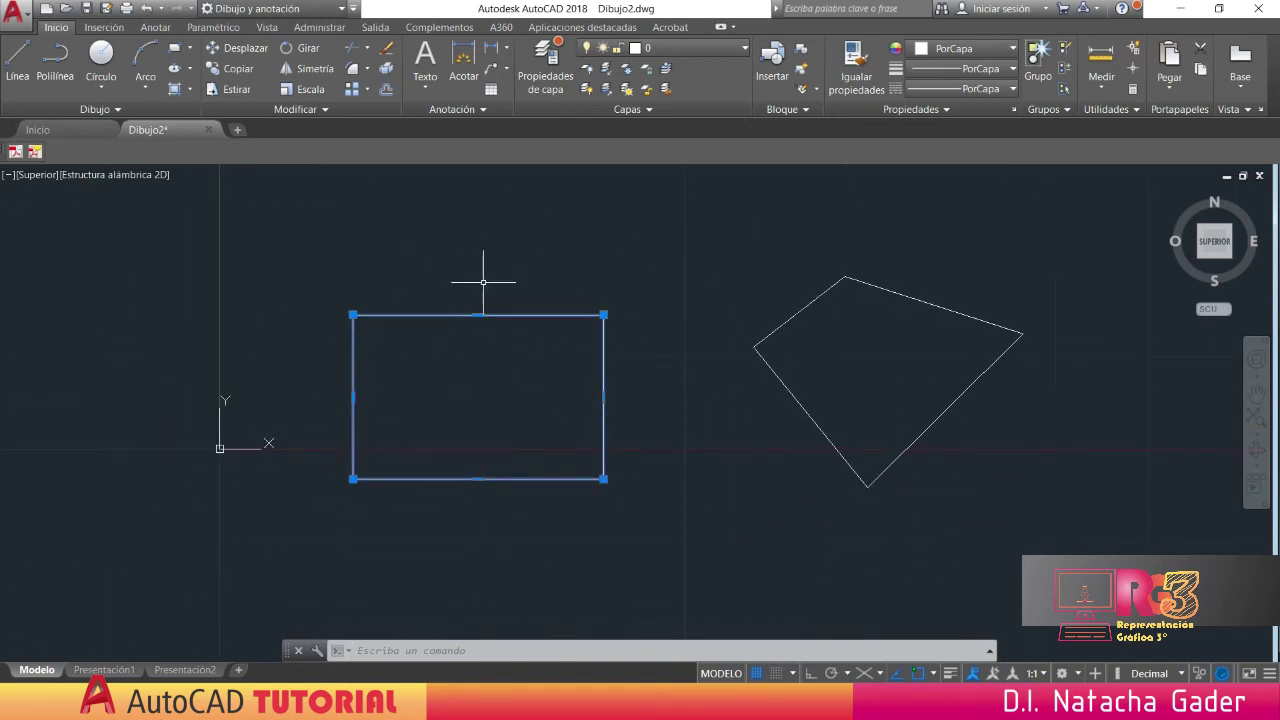
pyautogui.press('Escape')
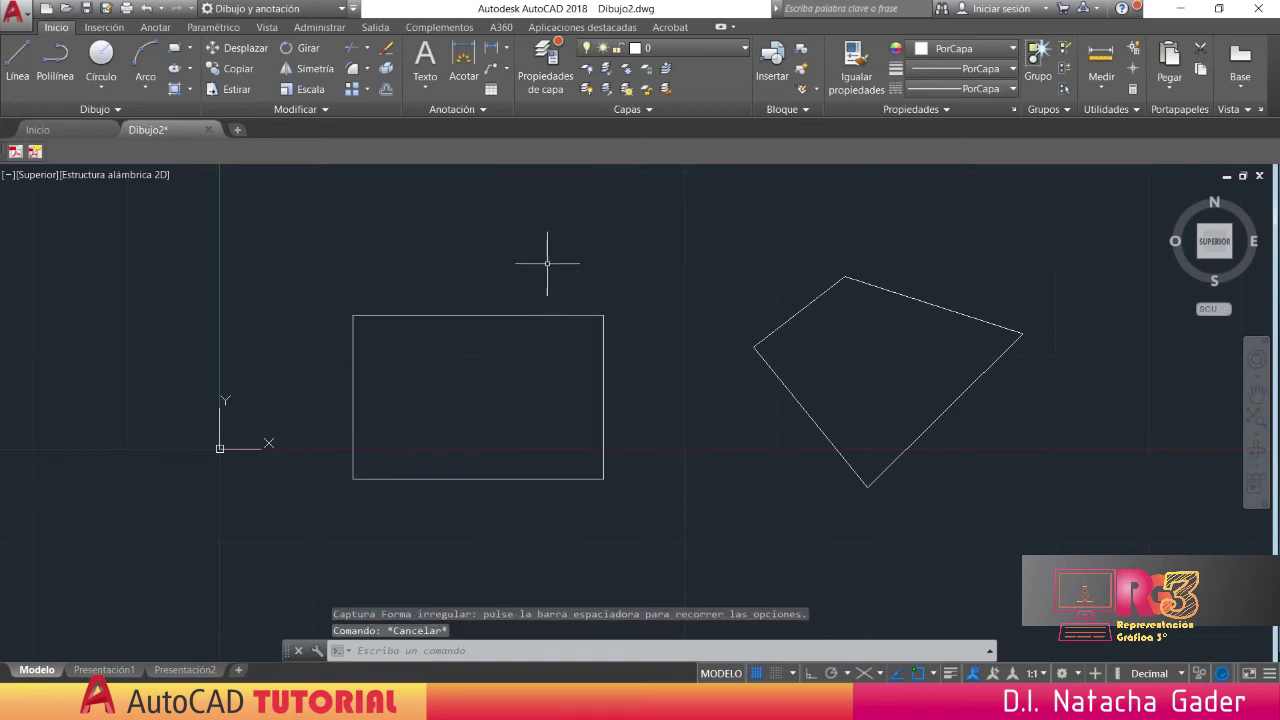
# - Pan the view back and forth between the rectangle and the irregular four-sided shape
pyautogui.moveTo(547, 263)
pyautogui.mouseDown(button='middle')
pyautogui.moveTo(300, 349)
pyautogui.moveTo(271, 346)
pyautogui.mouseUp(button='middle')
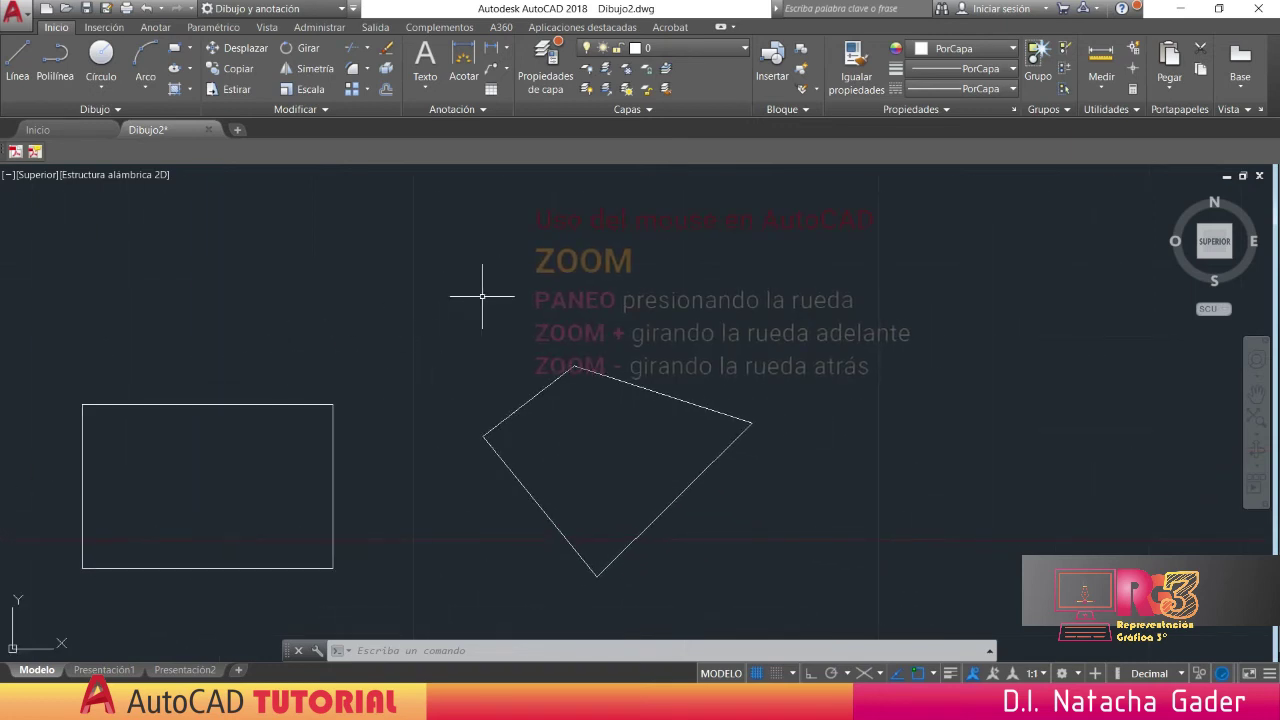
pyautogui.moveTo(684, 338)
pyautogui.mouseDown(button='middle')
pyautogui.moveTo(494, 342)
pyautogui.moveTo(464, 303)
pyautogui.mouseUp(button='middle')
pyautogui.moveTo(229, 386)
pyautogui.mouseDown(button='middle')
pyautogui.moveTo(538, 366)
pyautogui.moveTo(500, 346)
pyautogui.mouseUp(button='middle')
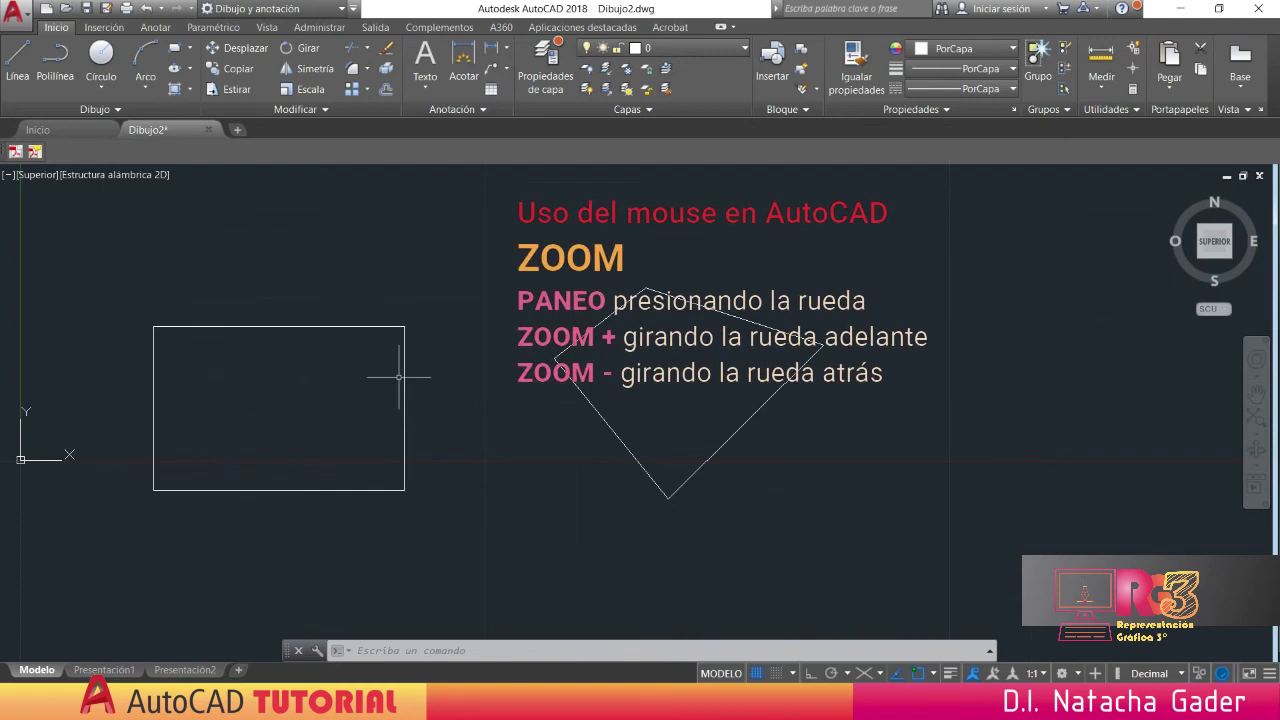
# - Zoom in and out repeatedly near the rectangle's right edge, ending with both shapes in view
pyautogui.scroll(8, 435, 399)
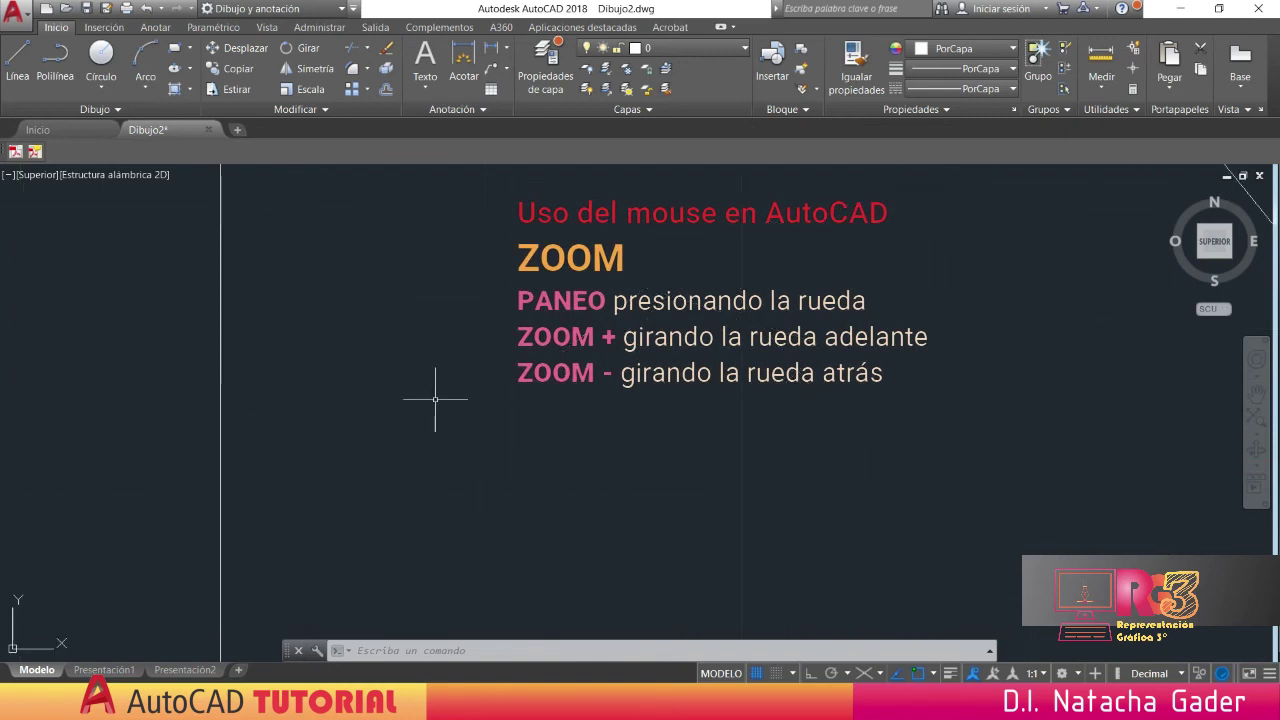
pyautogui.scroll(-6, 435, 399)
pyautogui.scroll(-5, 435, 399)
pyautogui.scroll(5, 435, 399)
pyautogui.scroll(-5, 435, 399)
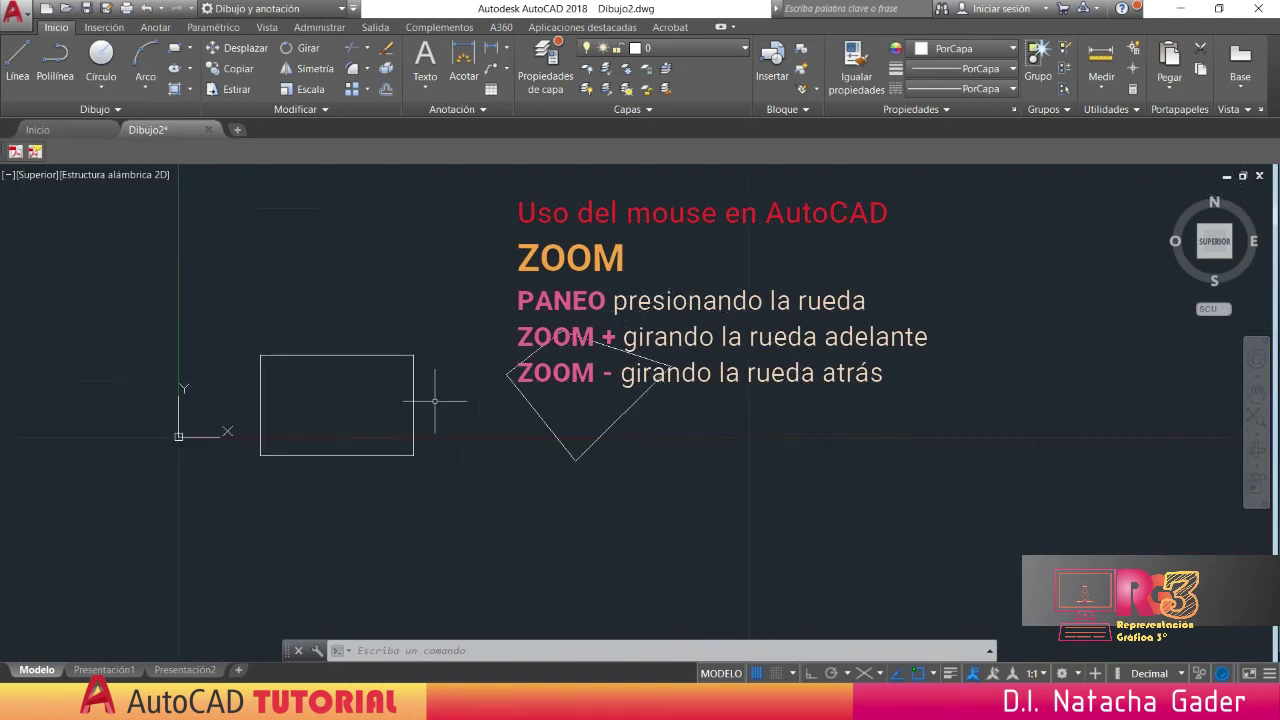
pyautogui.scroll(3, 435, 400)
pyautogui.scroll(2, 435, 400)
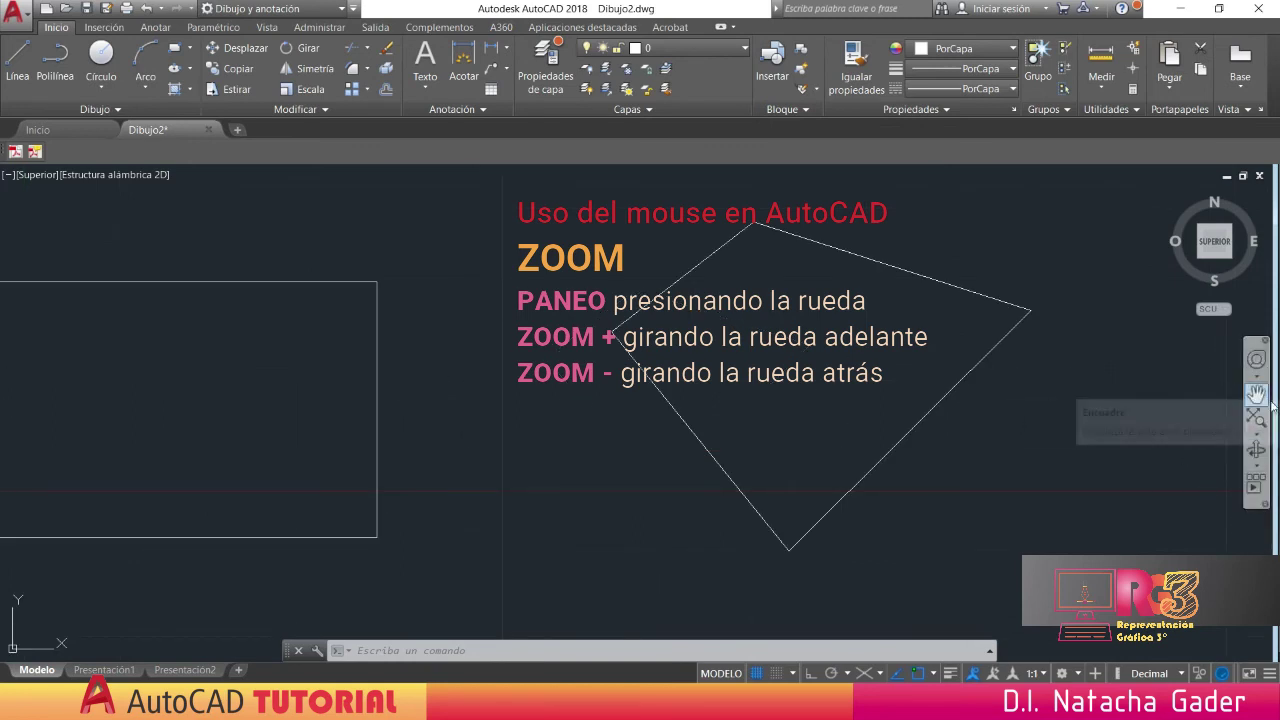
pyautogui.scroll(-2, 560, 373)
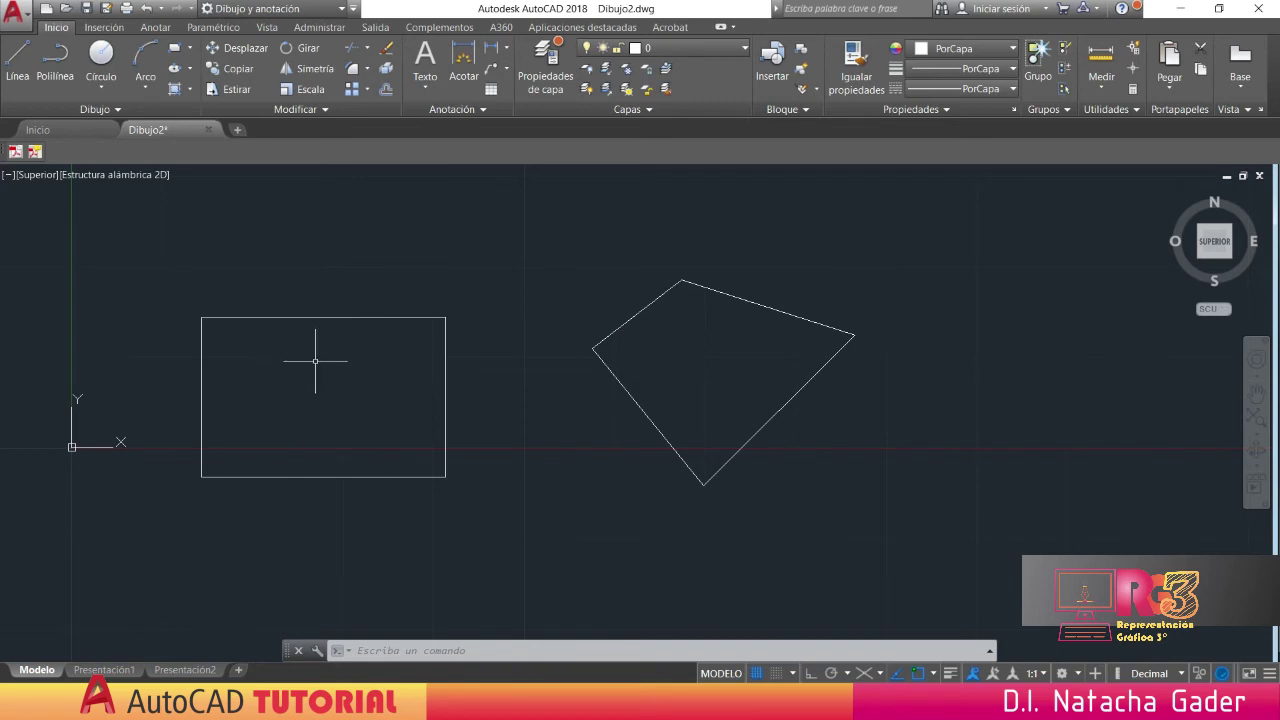
# - Zoom in until both shapes are out of view, and run ZOOM with the Extensión option to fit the whole drawing
pyautogui.moveTo(310, 352)
pyautogui.mouseDown(button='middle')
pyautogui.moveTo(397, 363)
pyautogui.moveTo(367, 360)
pyautogui.mouseUp(button='middle')
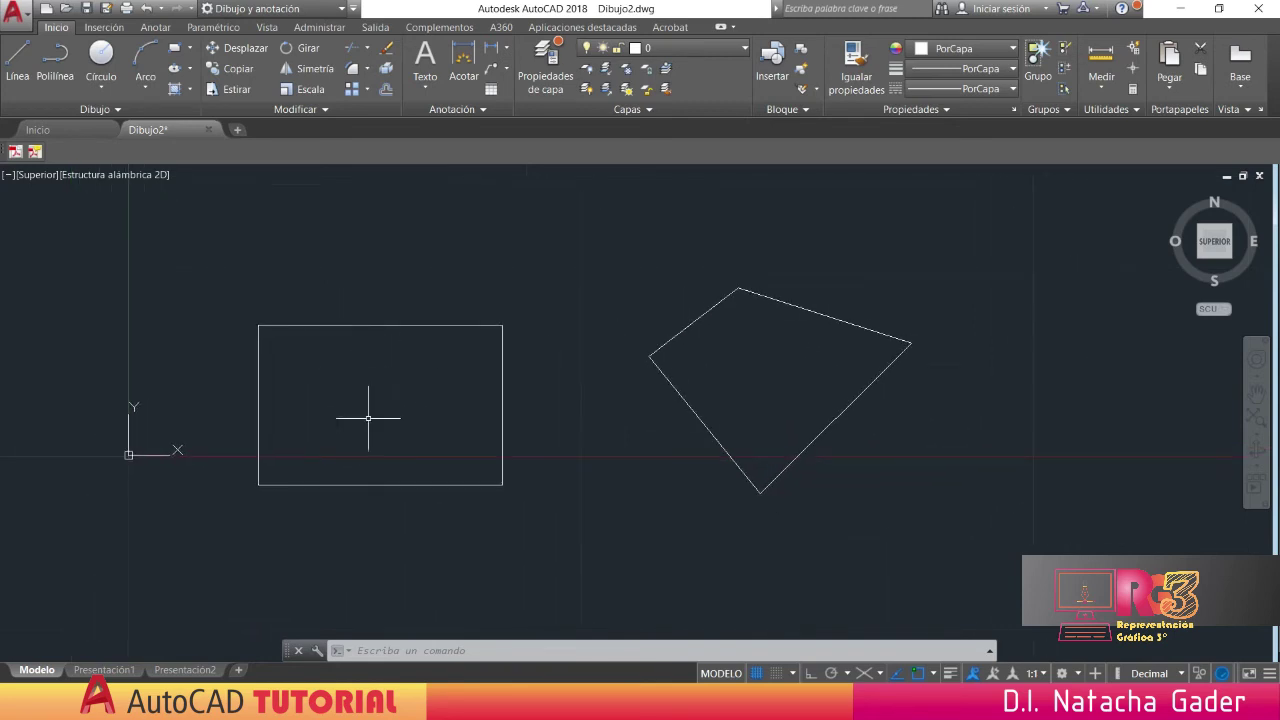
pyautogui.scroll(8, 369, 416)
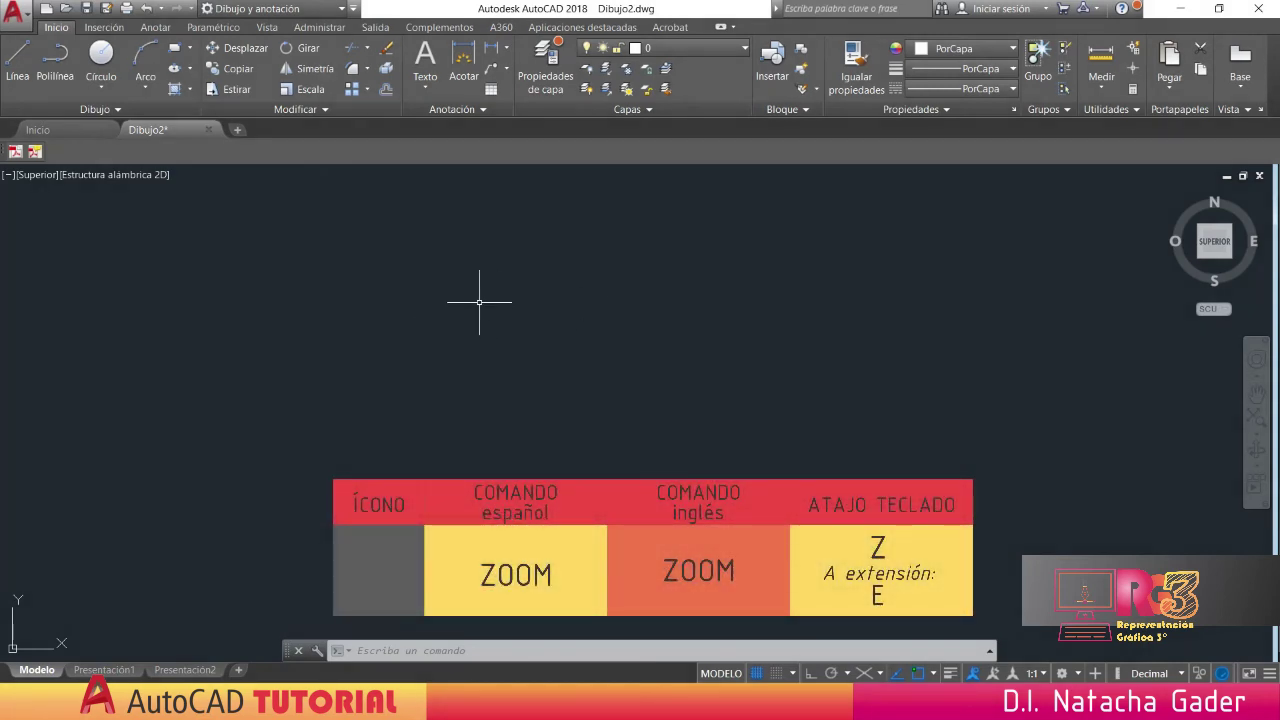
pyautogui.write('z')
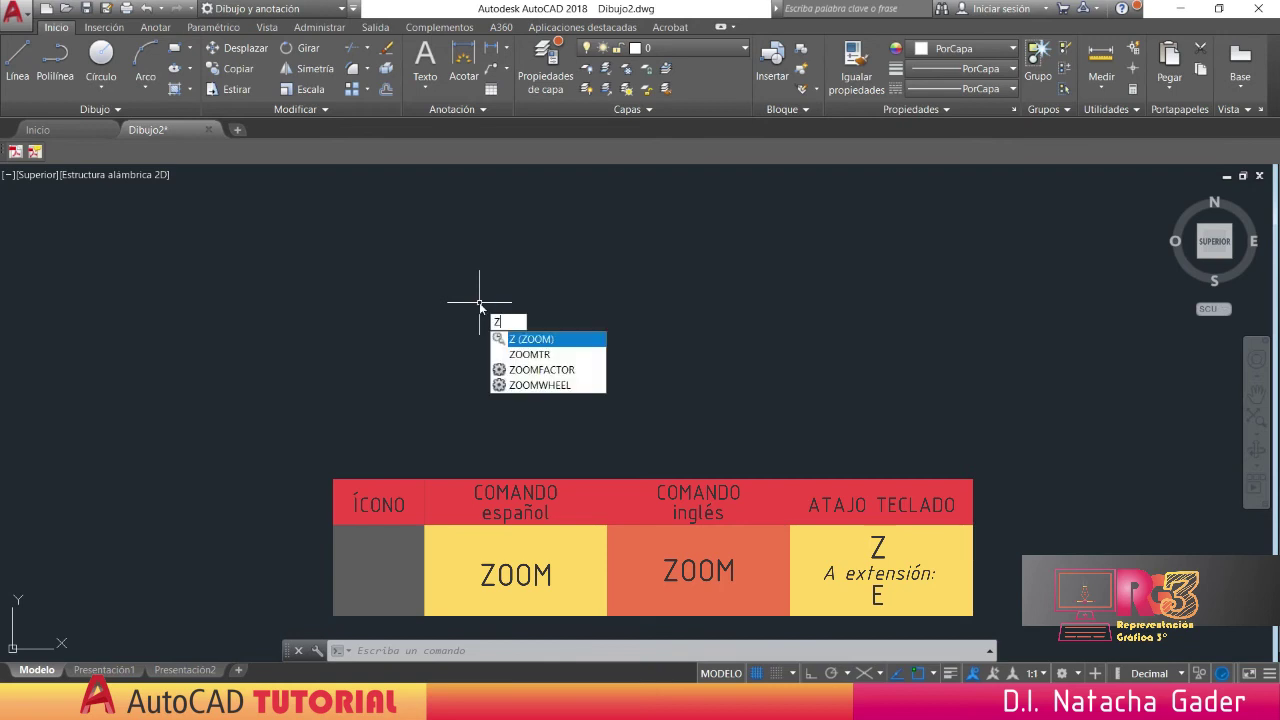
pyautogui.press('Return')
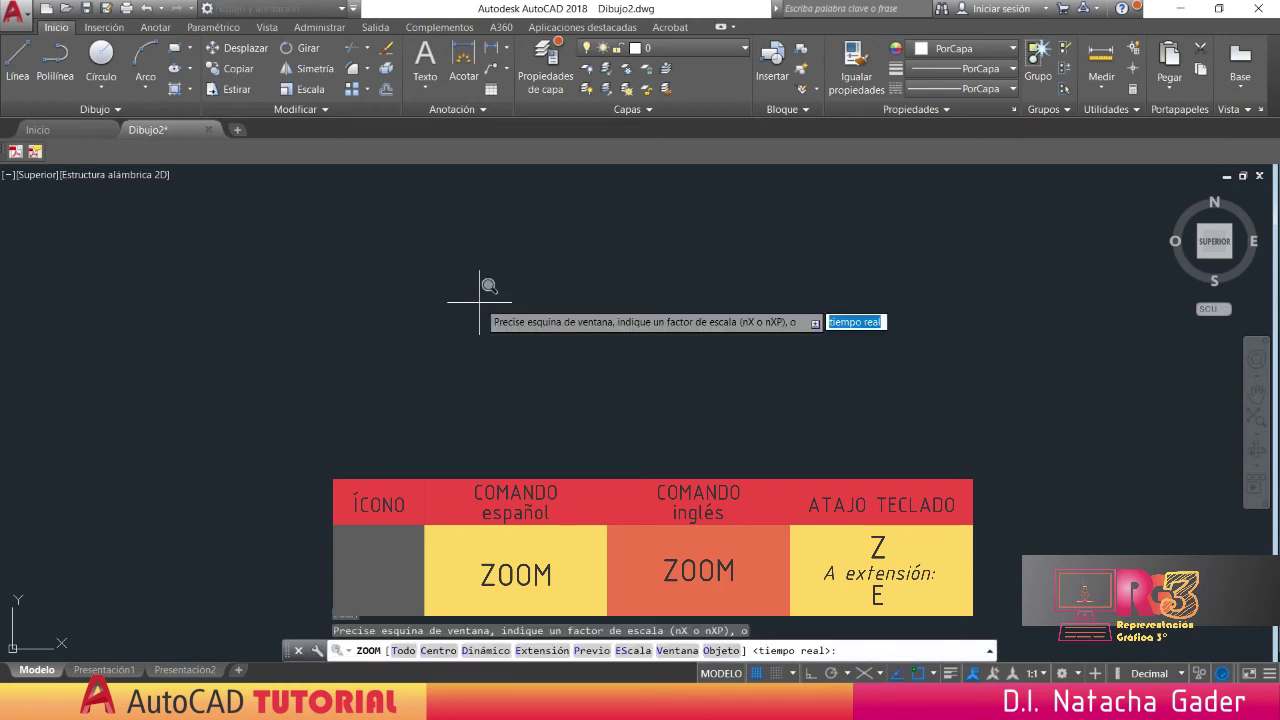
pyautogui.write('e')
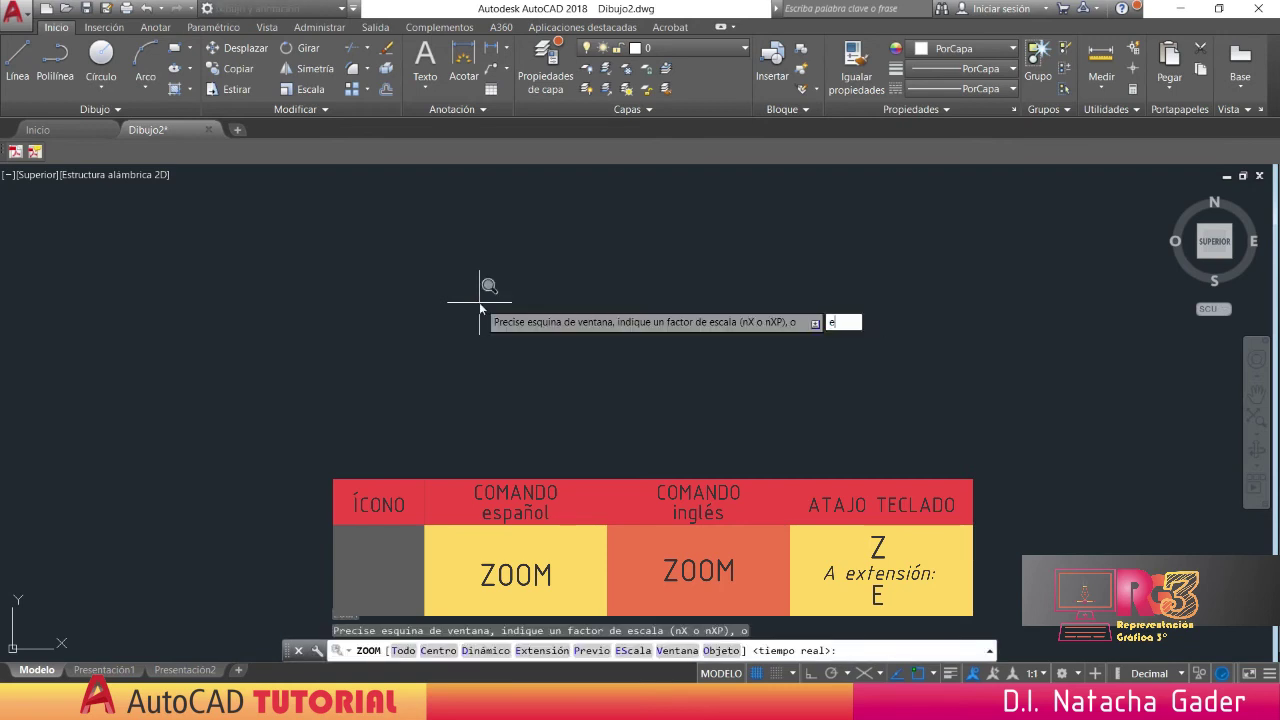
pyautogui.press('Return')
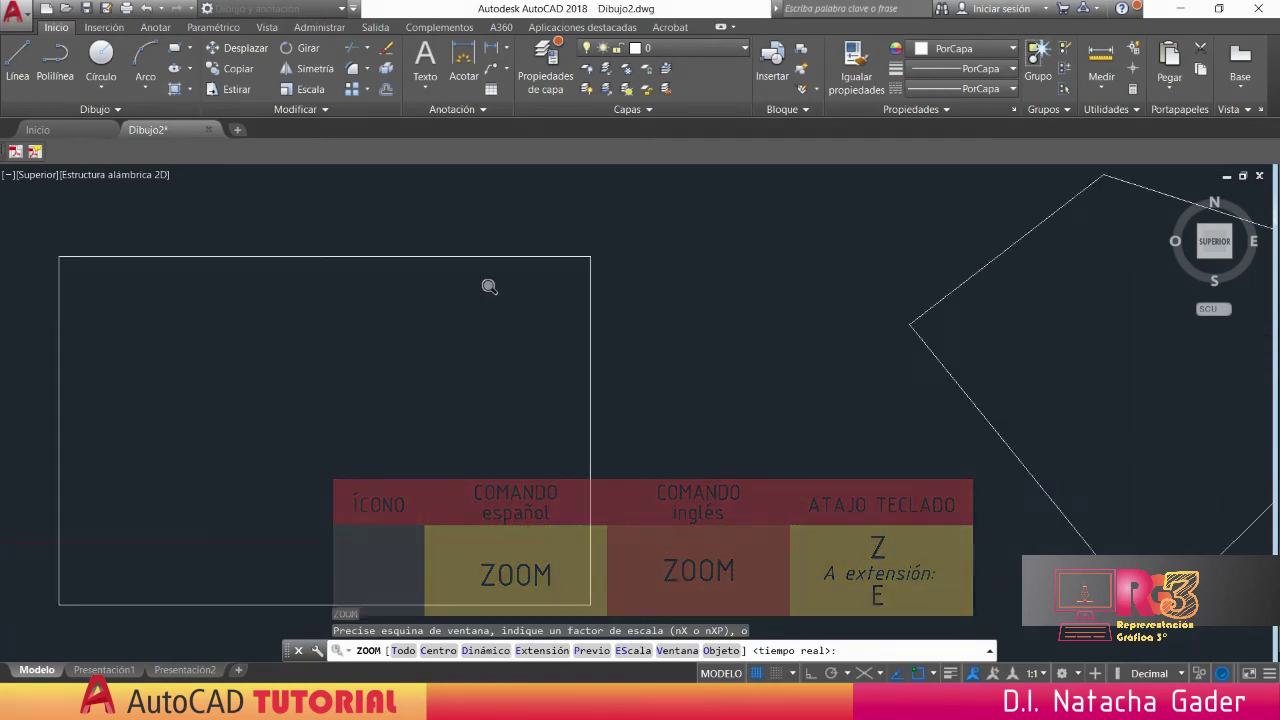